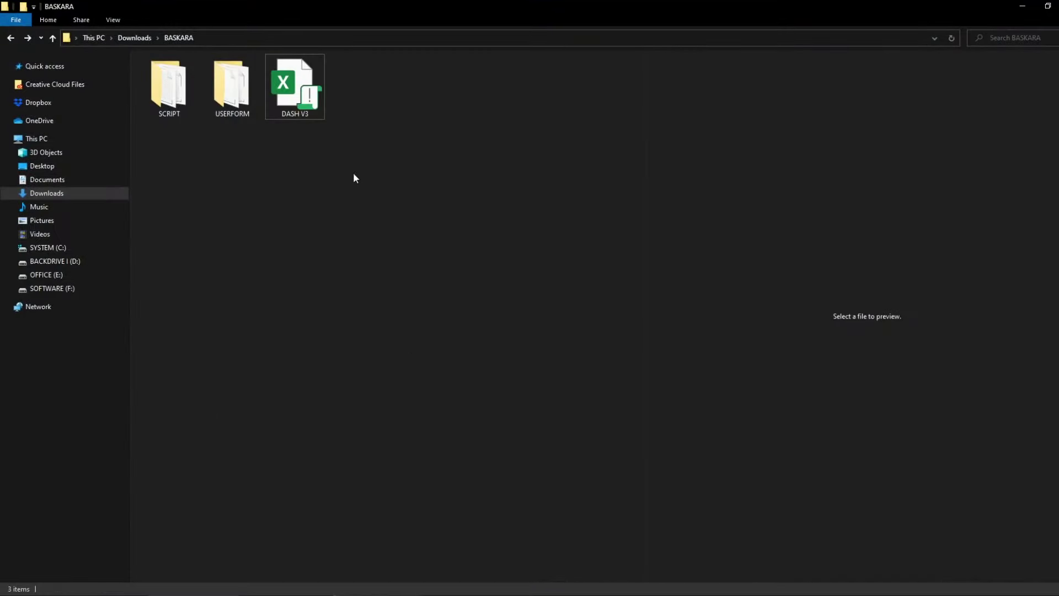
Open the DASH V3 workbook with macros enabled and look at the SINKRONISASI and KANTOR sheets.
double_click(284, 85)
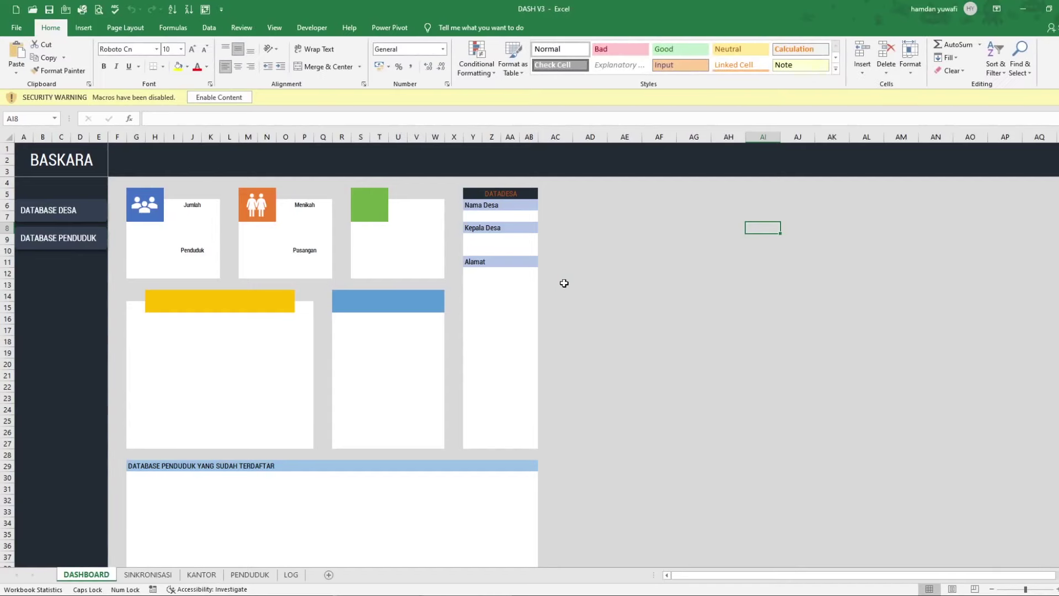
left_click(223, 98)
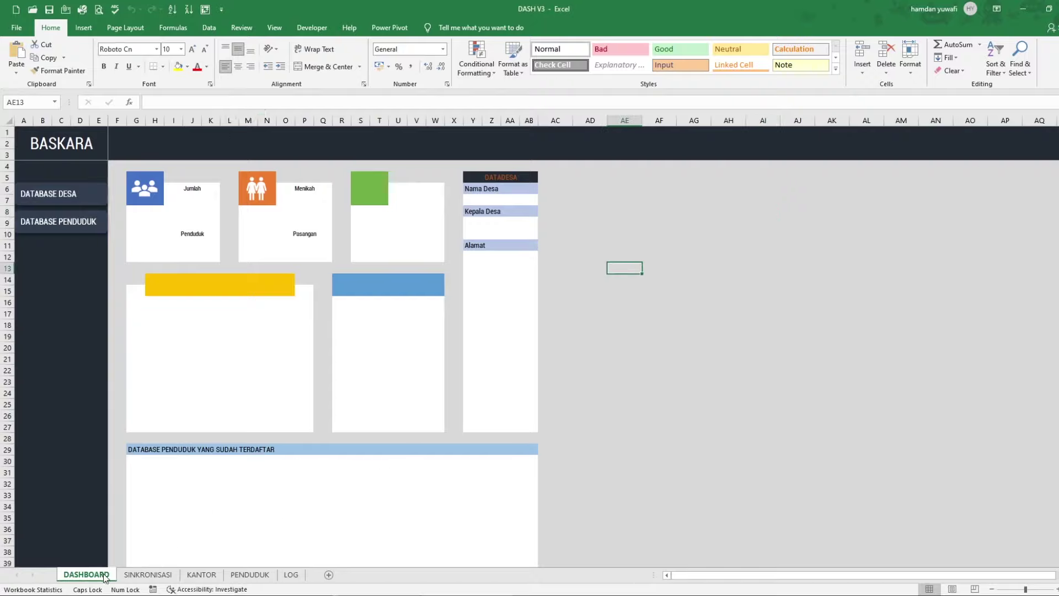
left_click(142, 577)
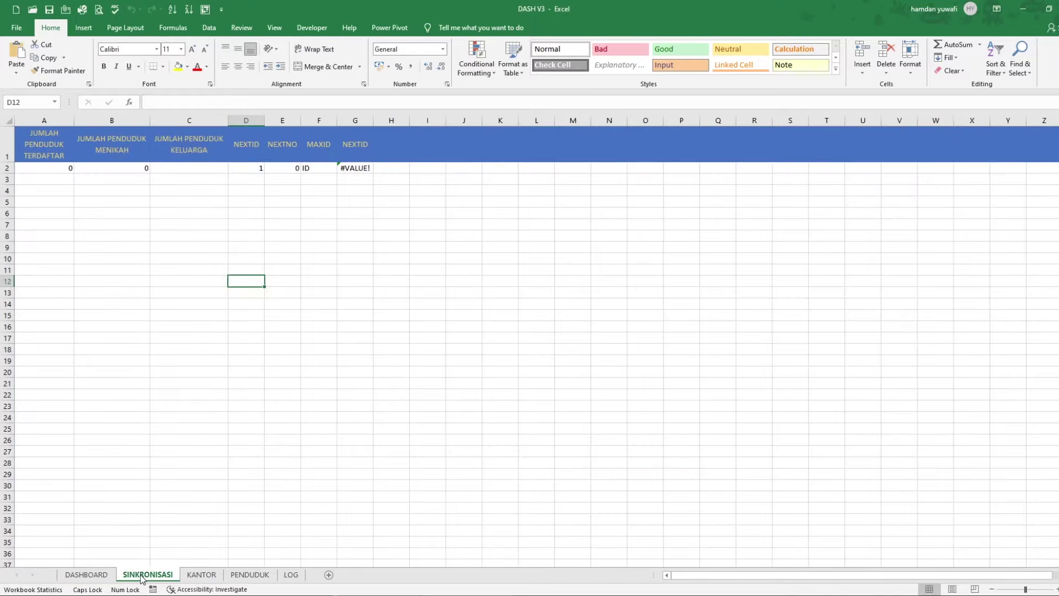
left_click(188, 577)
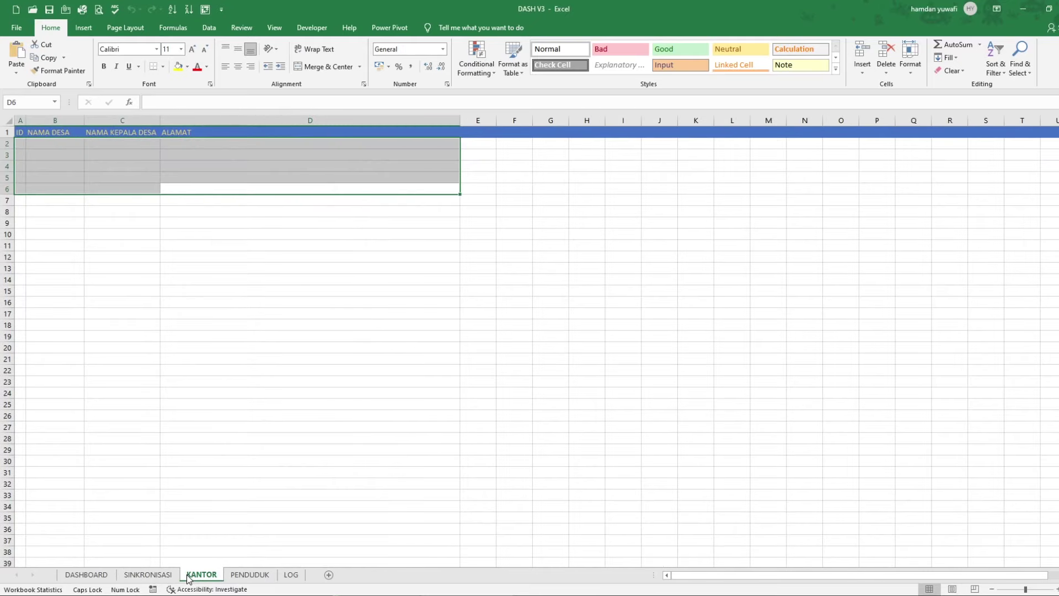
left_click(265, 465)
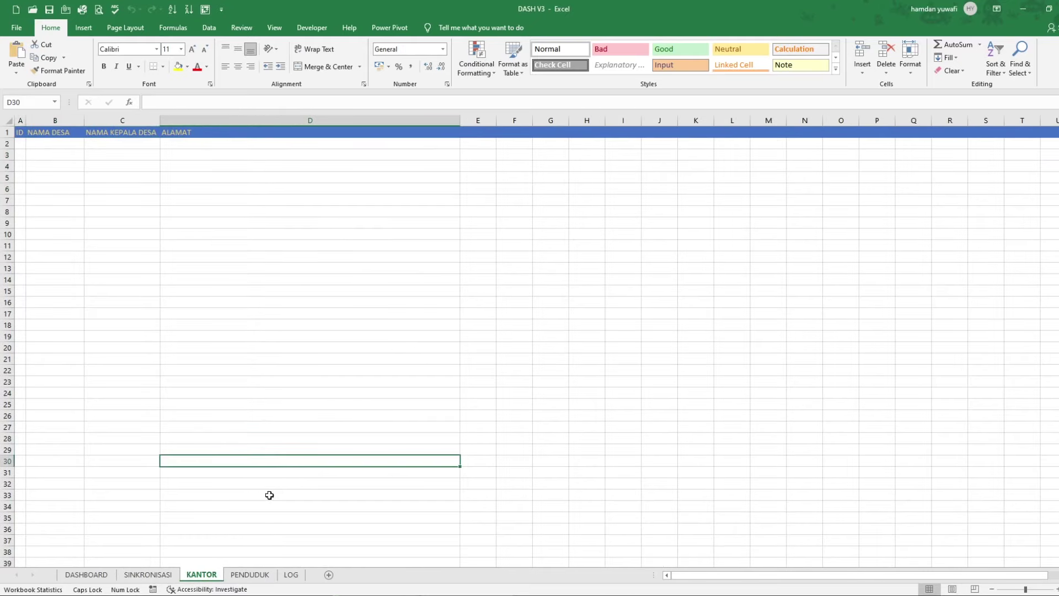
Browse the PENDUDUK, LOG, DASHBOARD and SINKRONISASI sheets, ending on KANTOR.
left_click(250, 575)
left_click(294, 575)
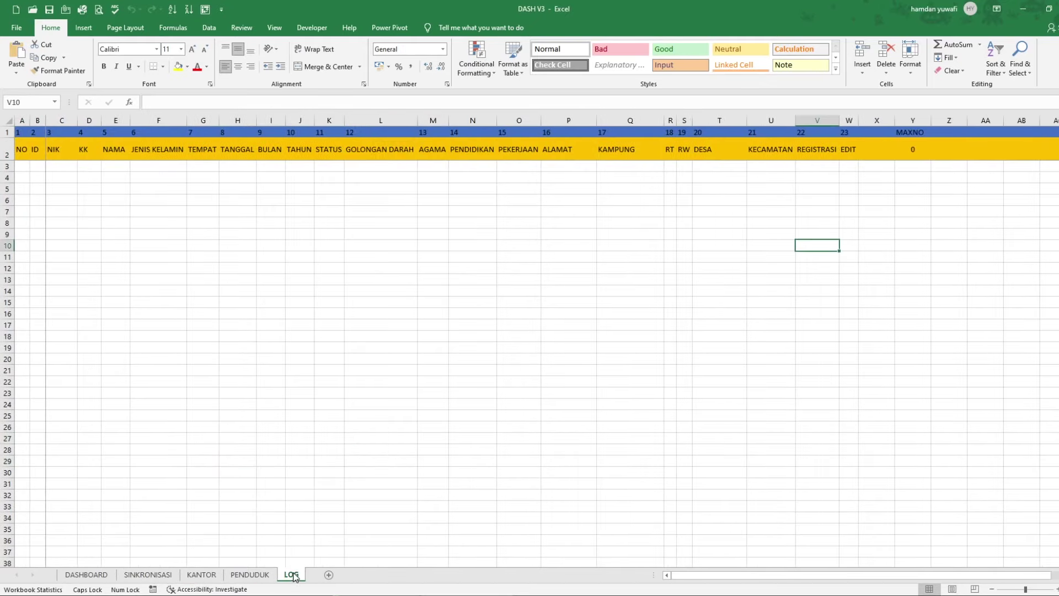
left_click(86, 574)
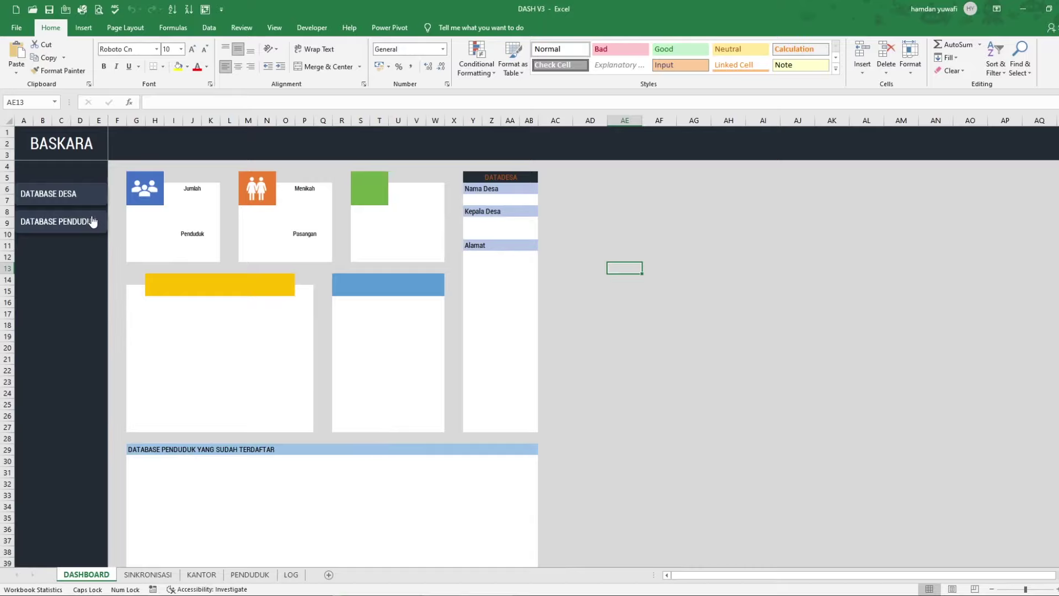
left_click(171, 577)
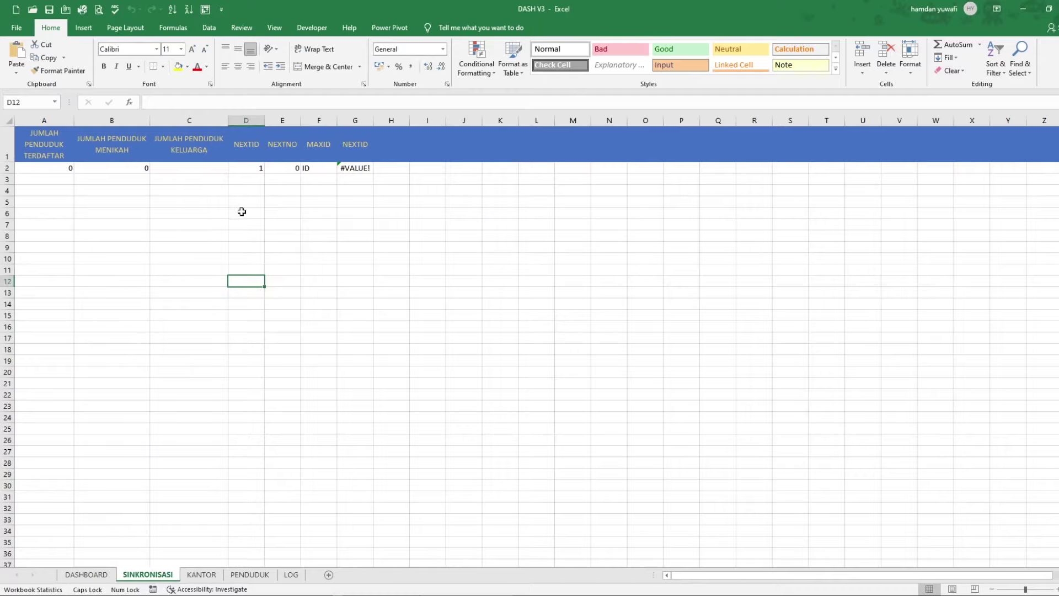
left_click(209, 575)
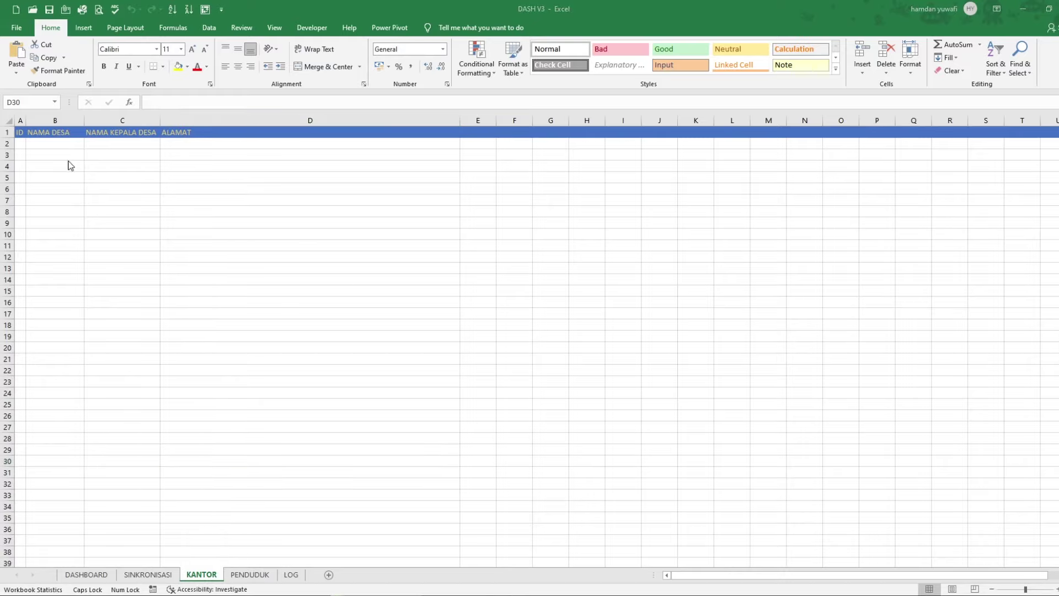
Enter KANTOR row 2: ID 1, village KADUBEUREUM, the village head's name, address PADARINCANG.
left_click(19, 144)
type("1")
left_click(50, 144)
type("KADUBEUREUM")
key("Tab")
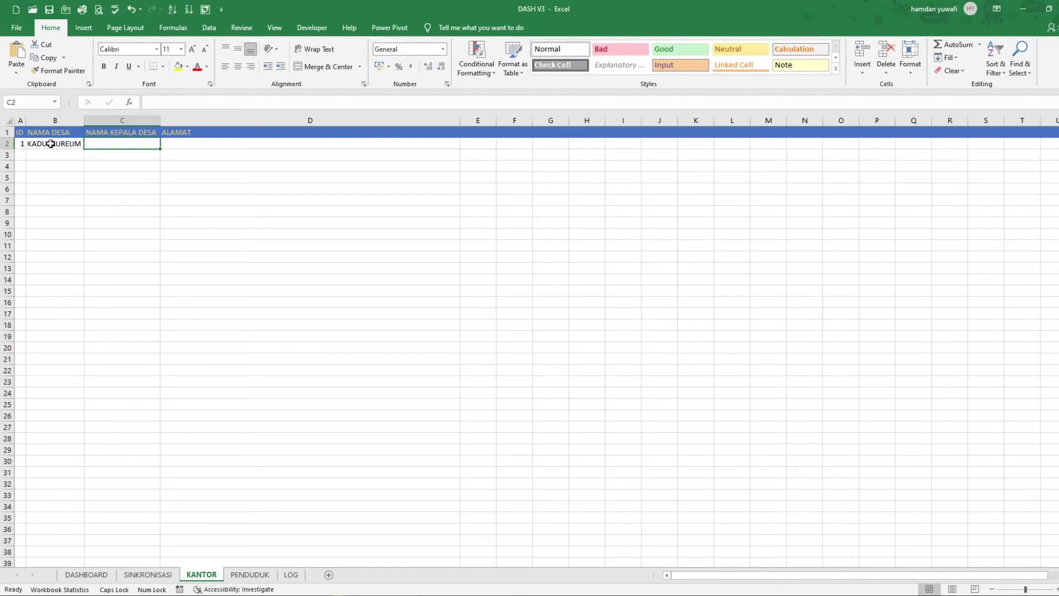
type("N")
key("BackSpace")
key("BackSpace")
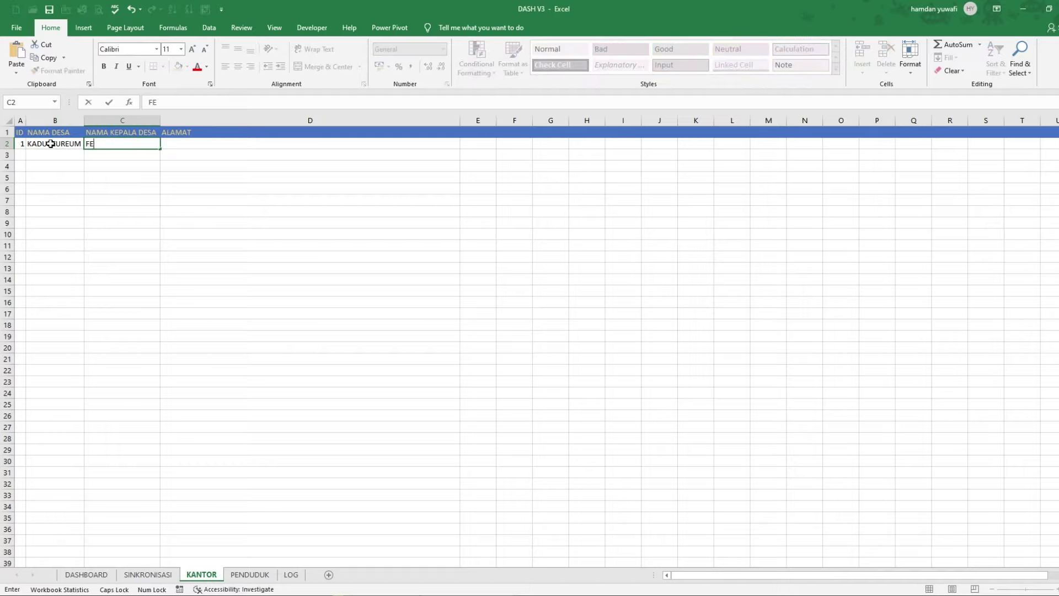
type("BRI")
key("Tab")
type("PADARINCANG")
key("Return")
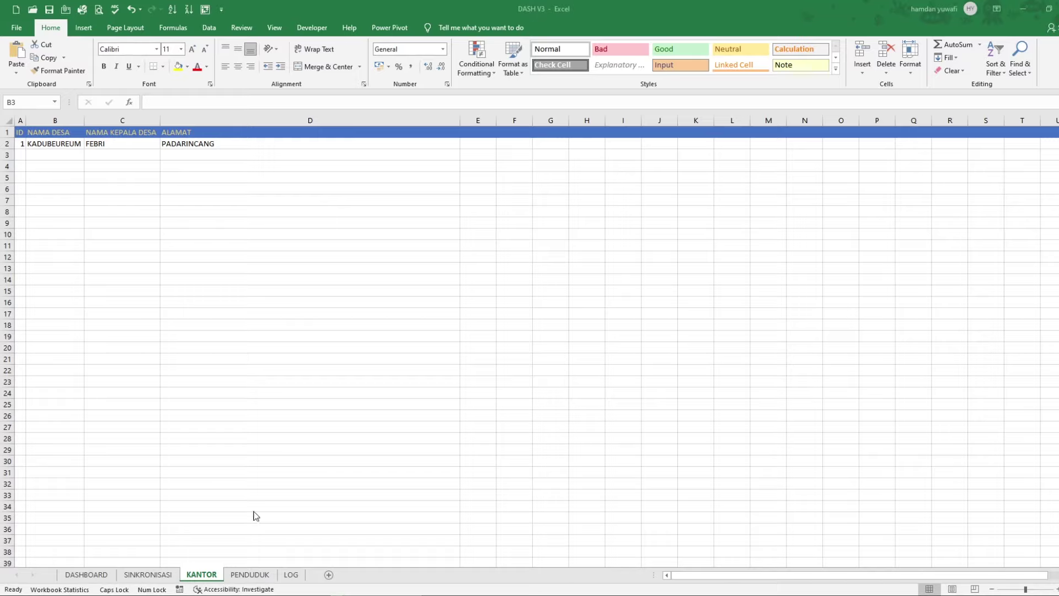
Review the PENDUDUK KECAMATAN, REGISTRASI and EDIT columns and the LOG sheet, then go back to PENDUDUK.
left_click(248, 575)
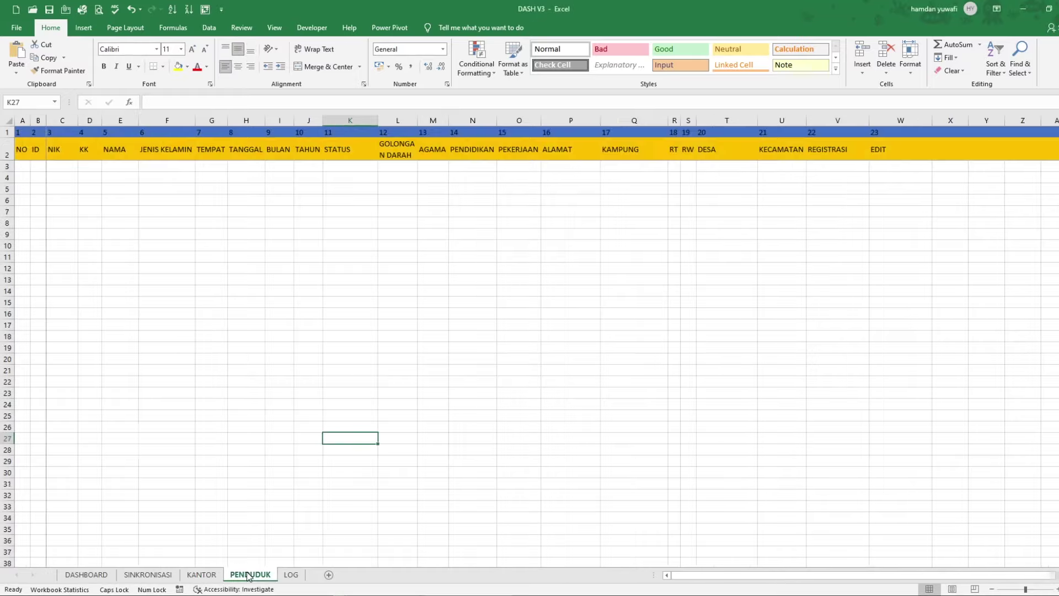
left_click(455, 315)
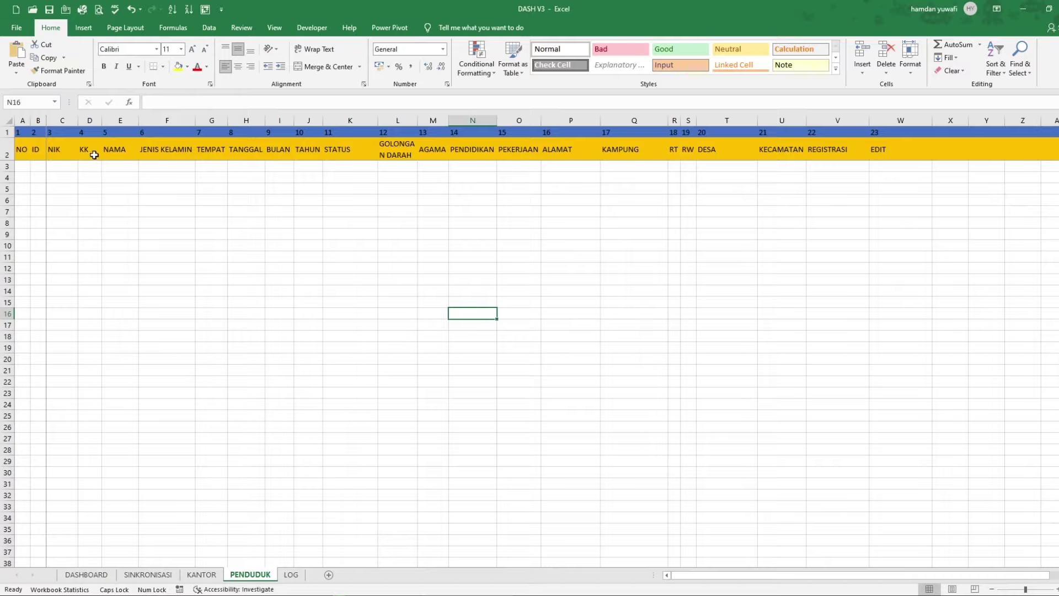
left_click(791, 144)
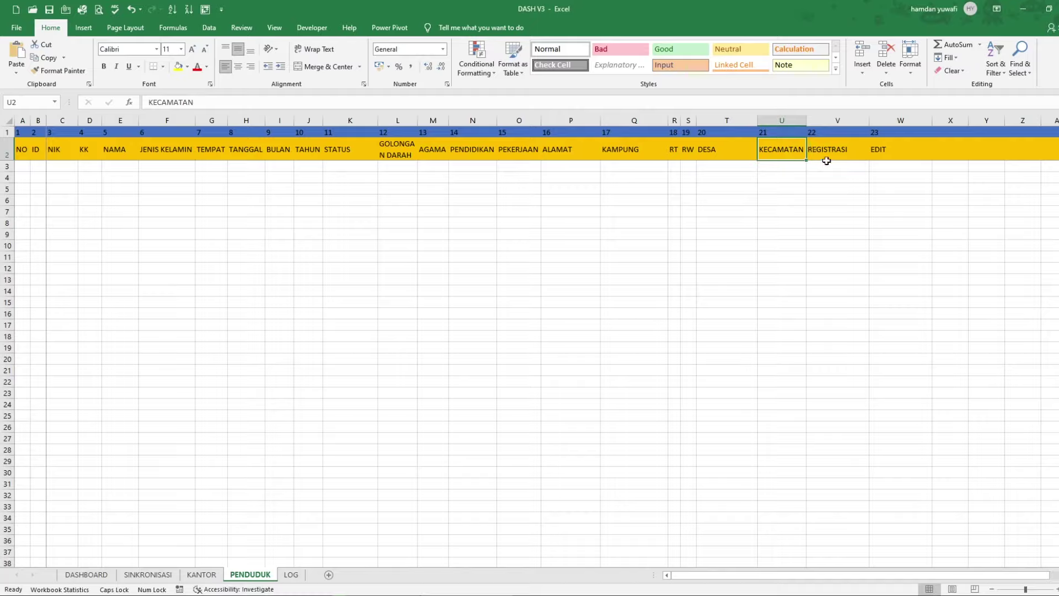
left_click(835, 148)
left_click(899, 154)
left_click(838, 200)
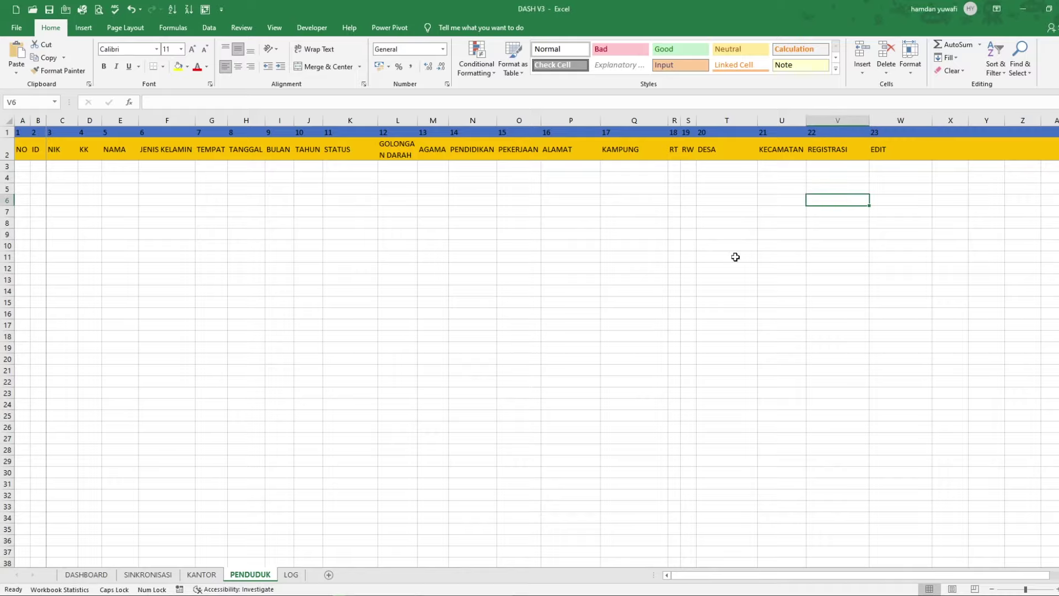
left_click(292, 575)
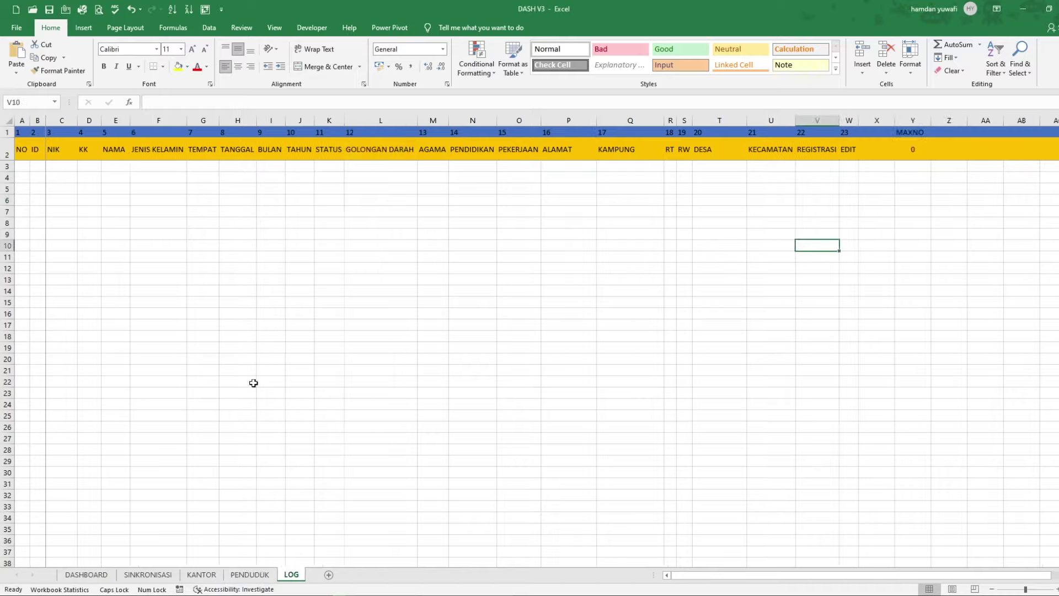
left_click(281, 310)
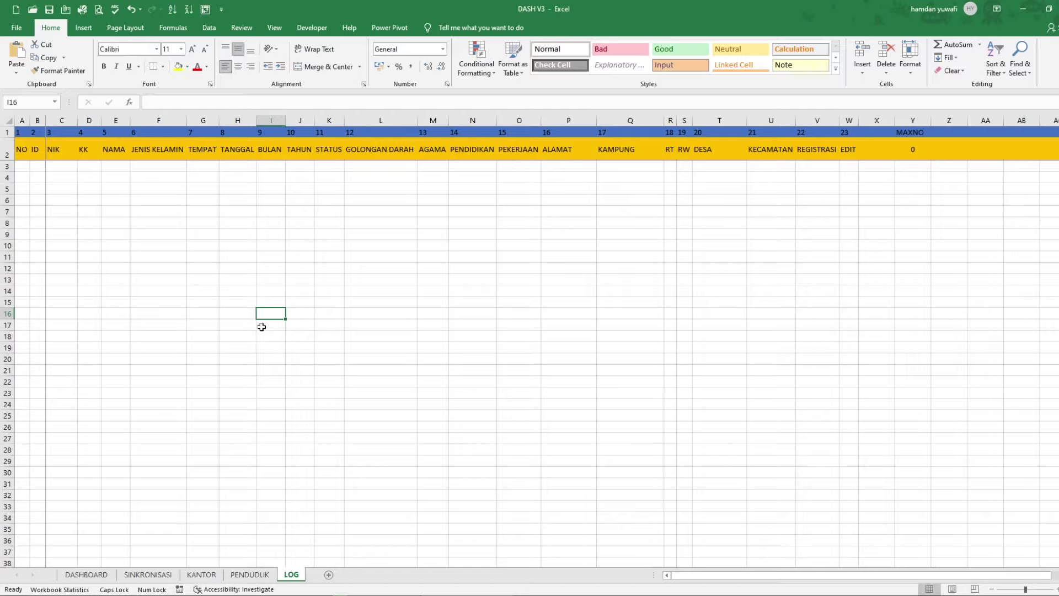
left_click(172, 334)
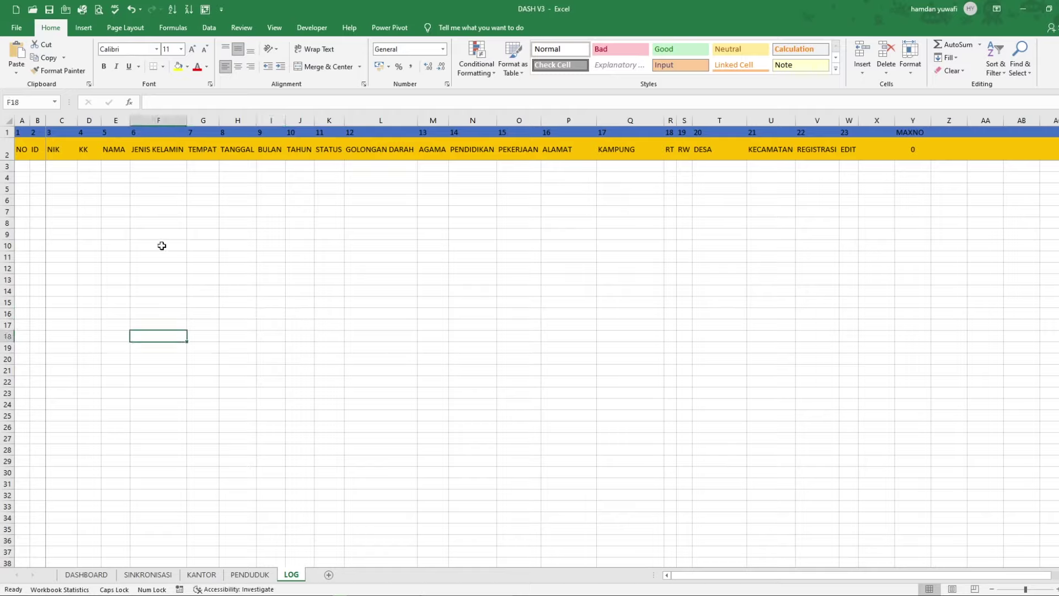
left_click(255, 574)
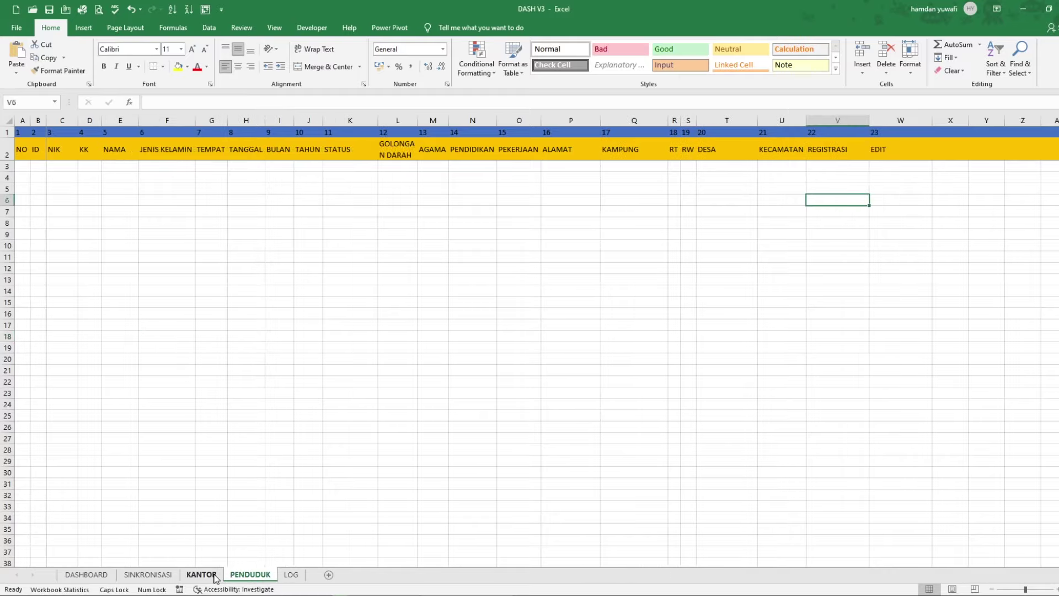
left_click(214, 576)
left_click(249, 576)
Fill PENDUDUK row 3 with a sample male resident born SERANG 19 FEBRUARI 2000, ISLAM, S1.
left_click(210, 576)
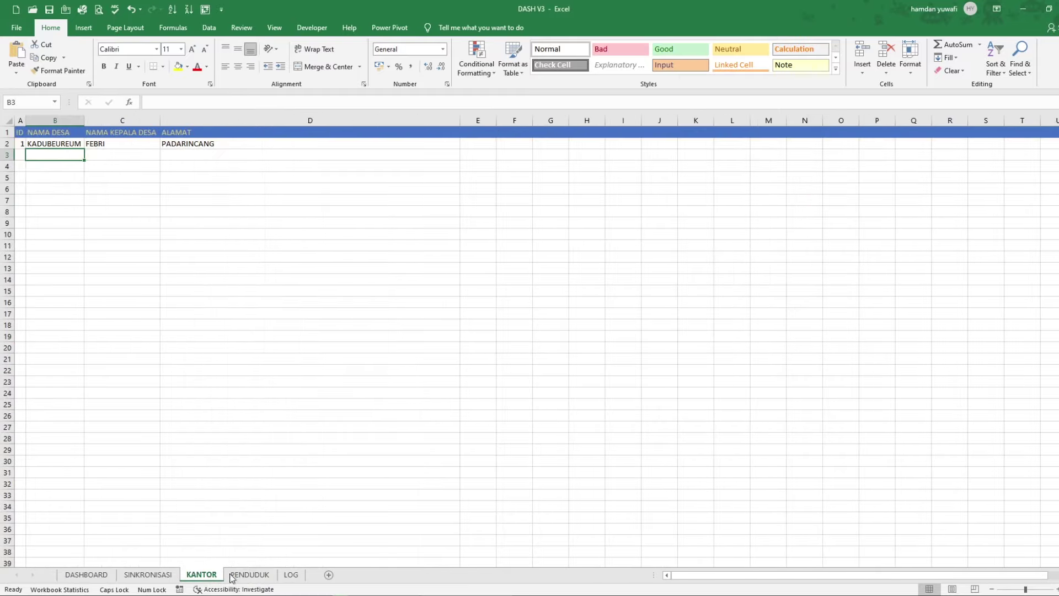
left_click(232, 576)
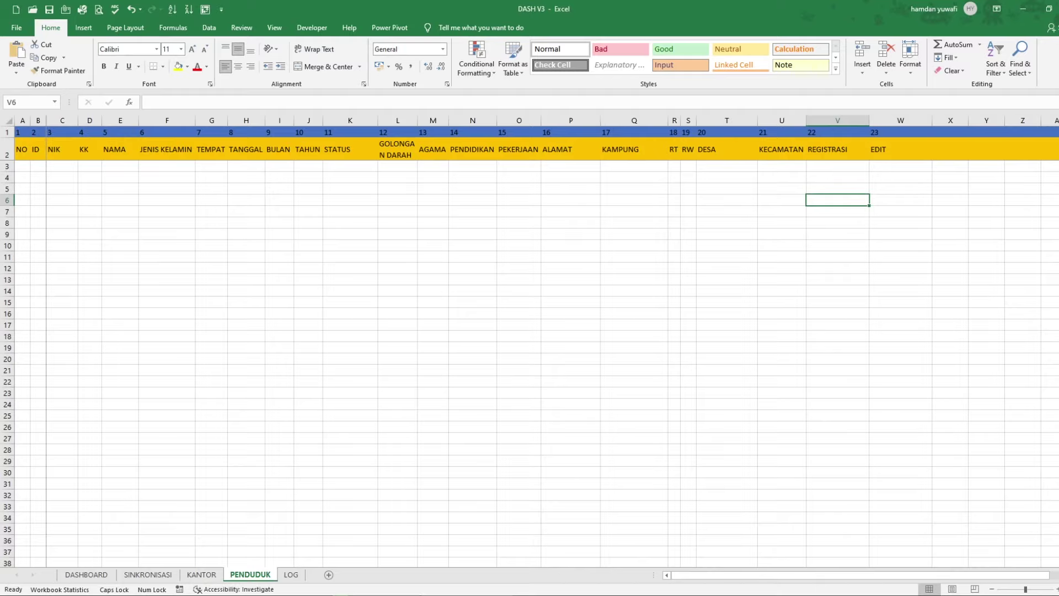
type("1\t1\t123456789\t123456789")
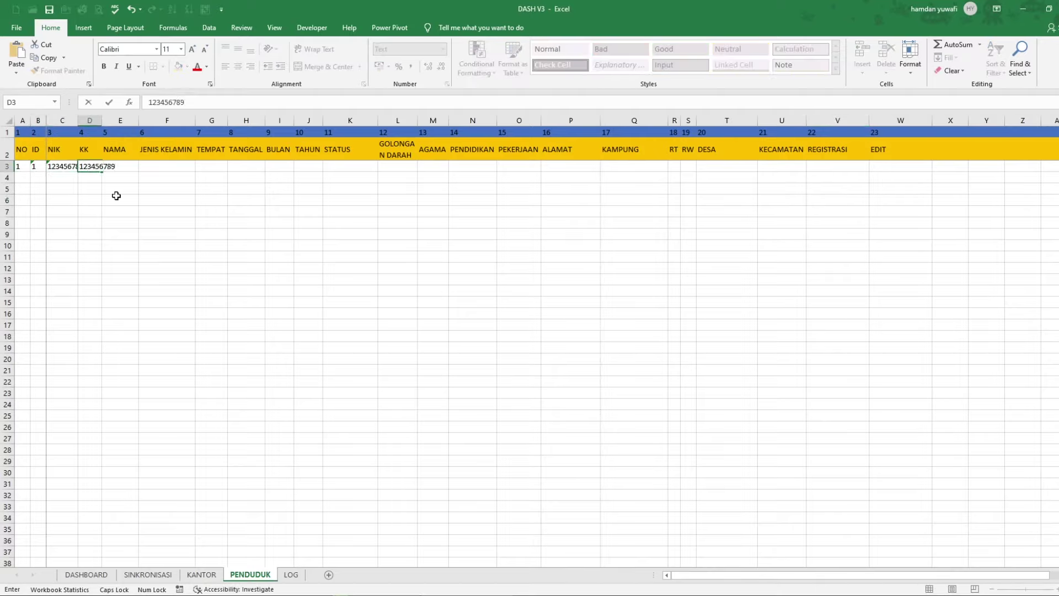
type("\tBASKARA\tLAKI-LAKI\tSERANG\t19")
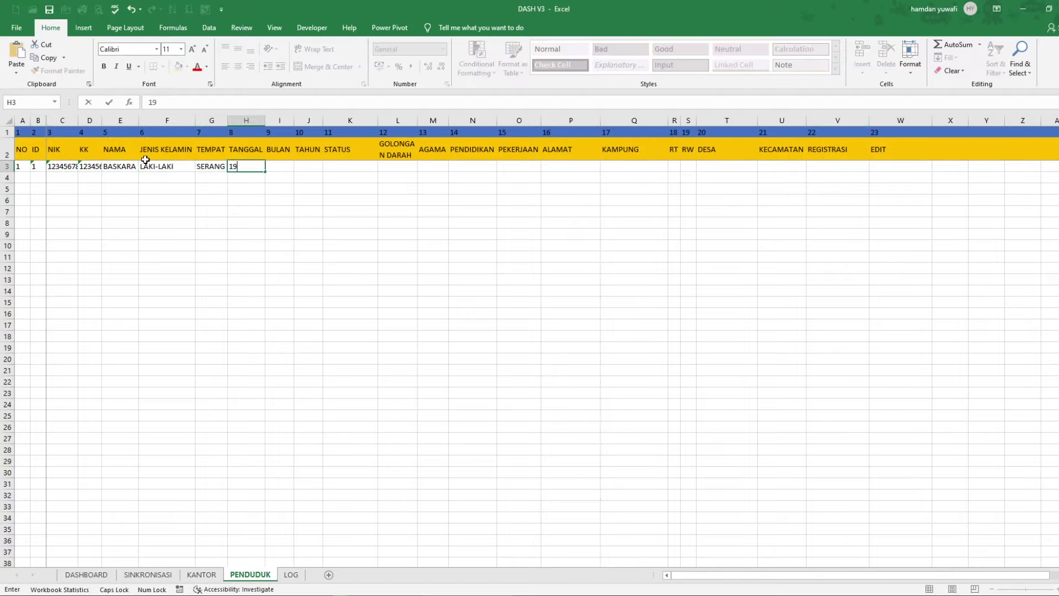
type("\tFEBRUARI\t2000\tKAWIN\tA\tISLAM\tS1\t")
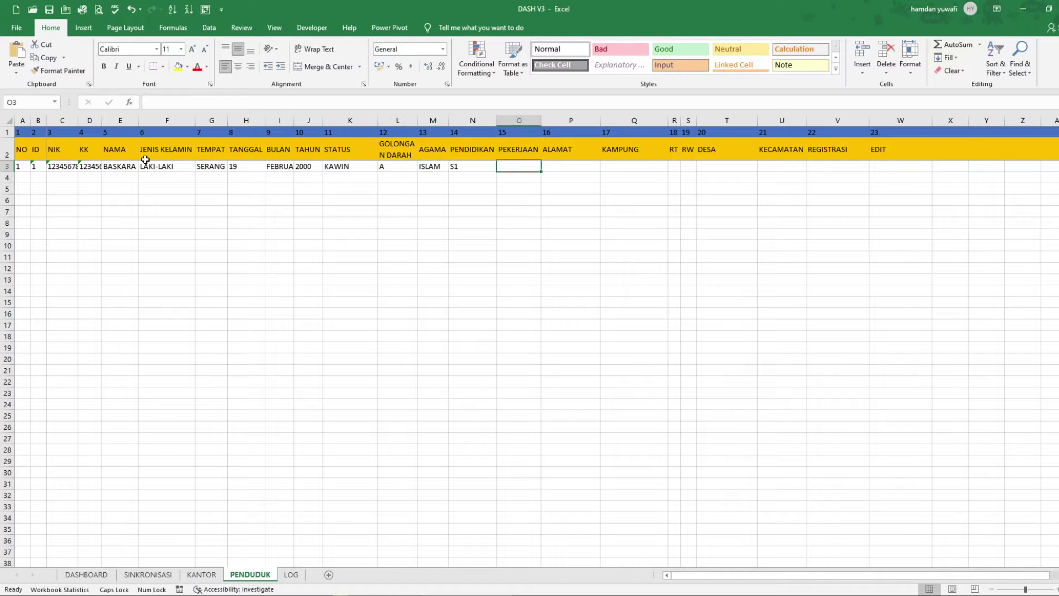
type("KULI EMAS\tPADARINCANG\tP")
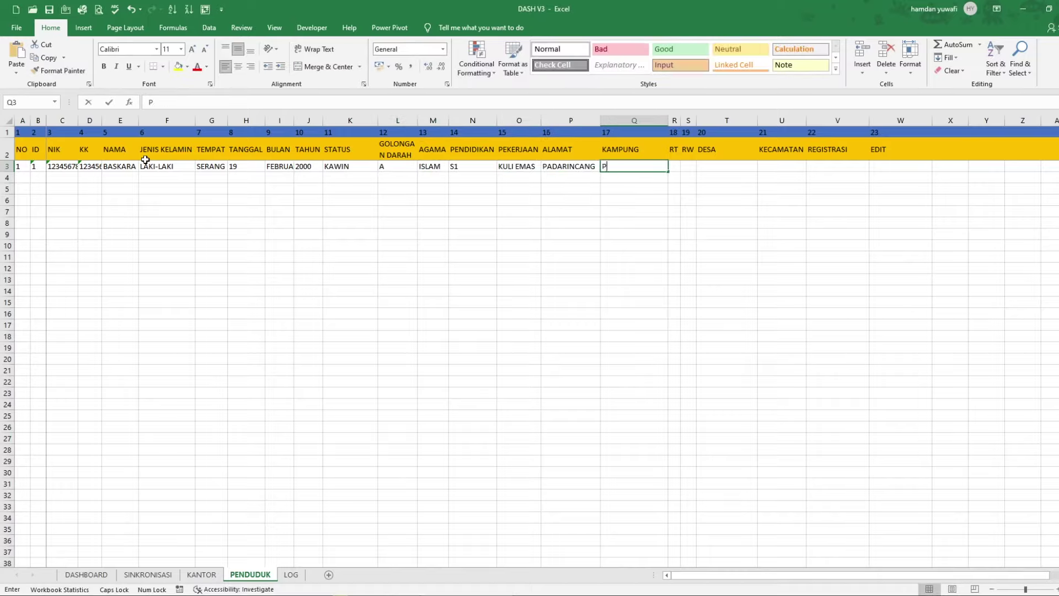
type("ASAR\t3\t4\tKADUBEREM\tPADARINCANG")
left_click(472, 256)
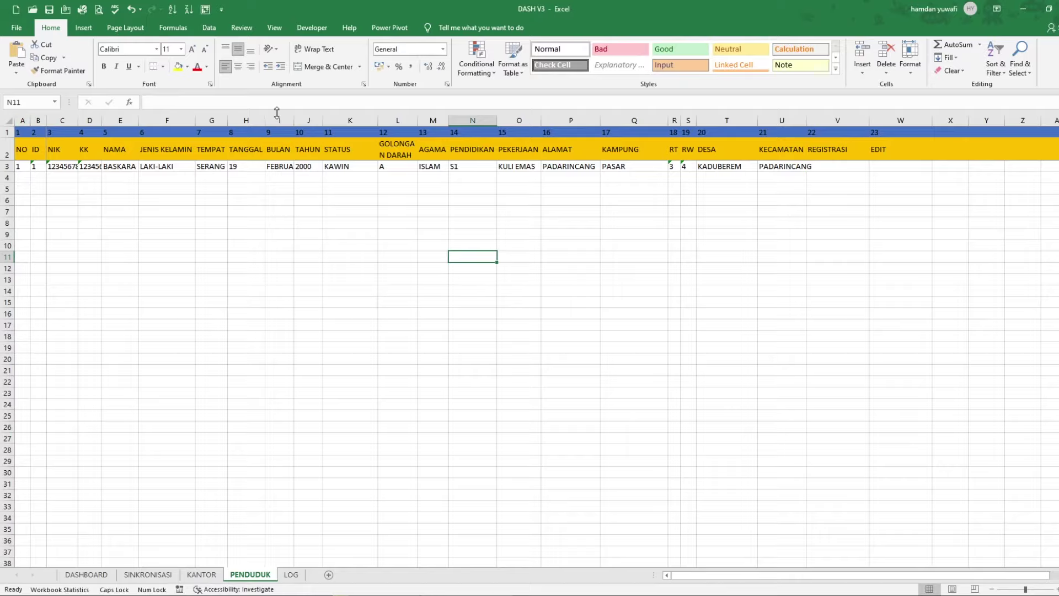
Show the Developer ribbon tab.
left_click(312, 212)
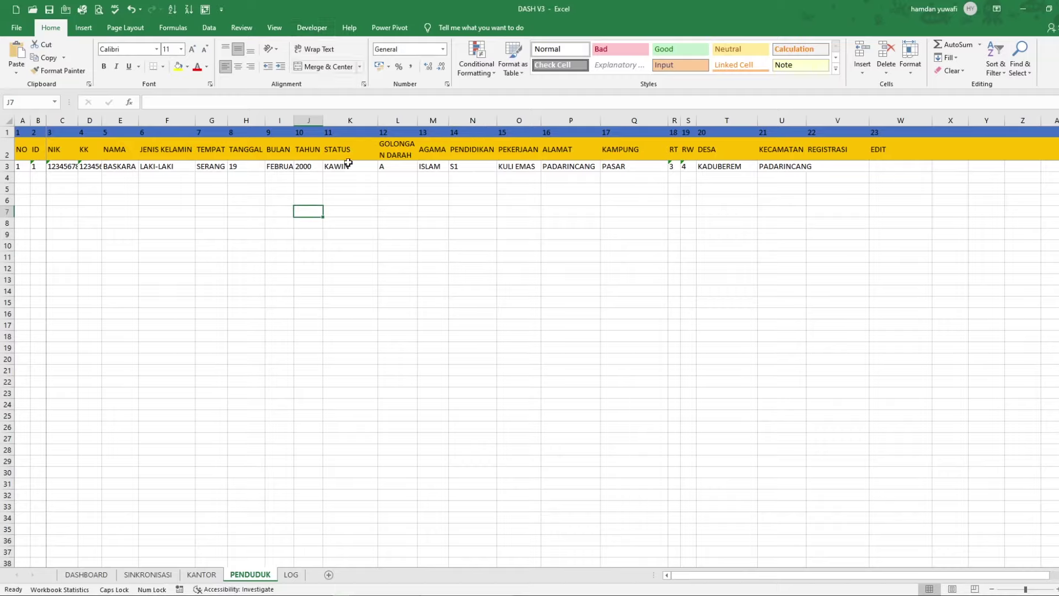
left_click(254, 256)
left_click(316, 28)
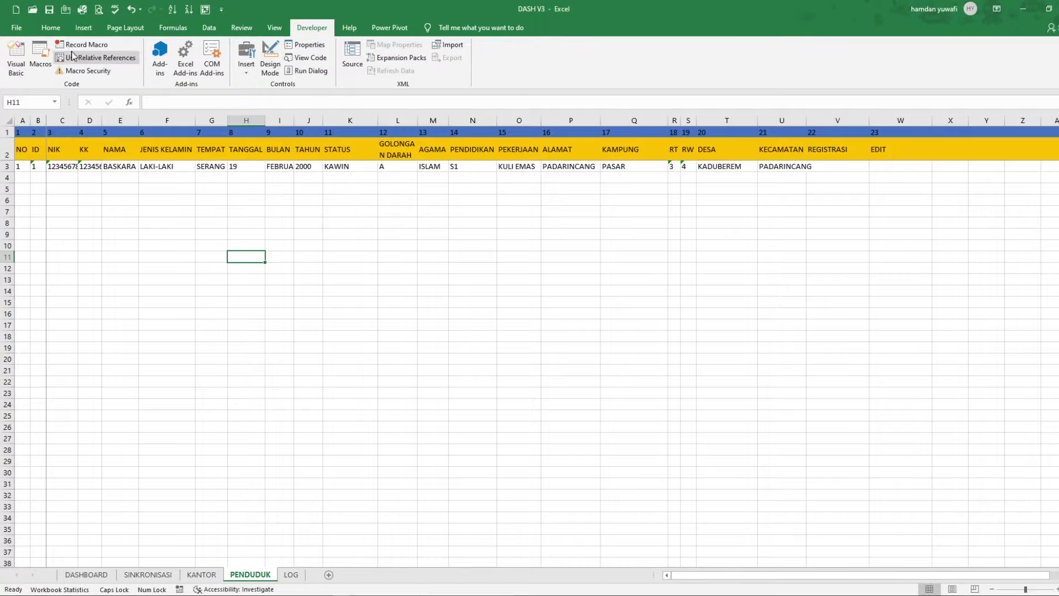
Open the VBA editor on DASH V3, expanding sheet objects and Modules to show Module1.
left_click(16, 58)
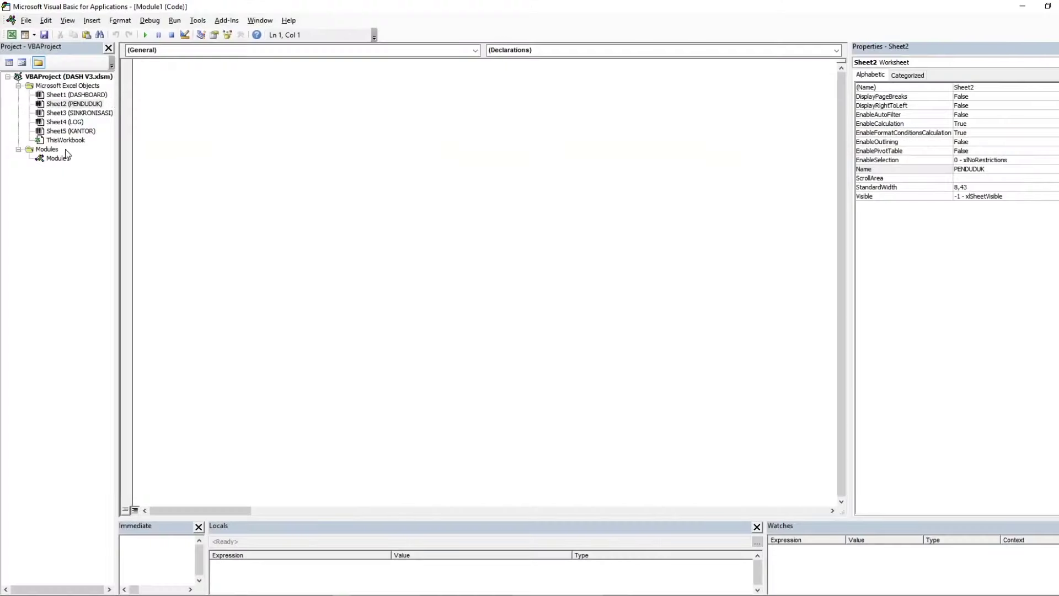
left_click(18, 149)
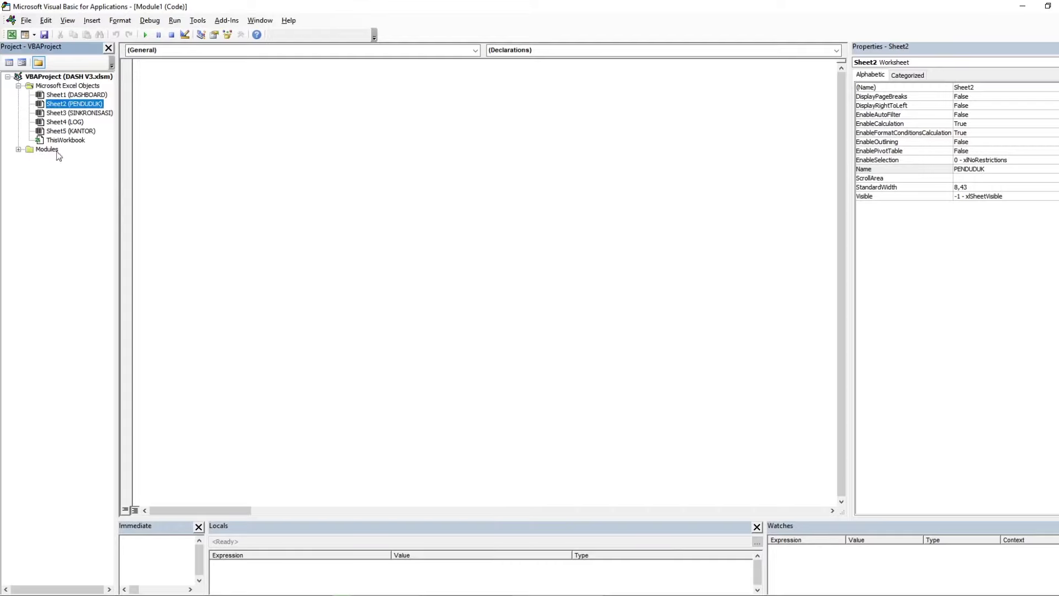
left_click(19, 87)
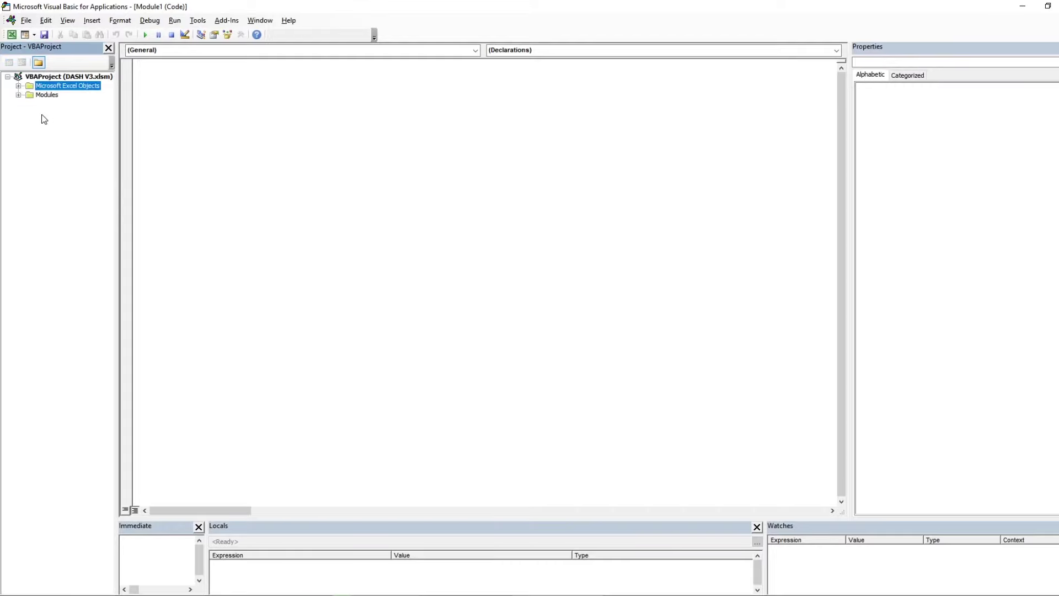
left_click(19, 87)
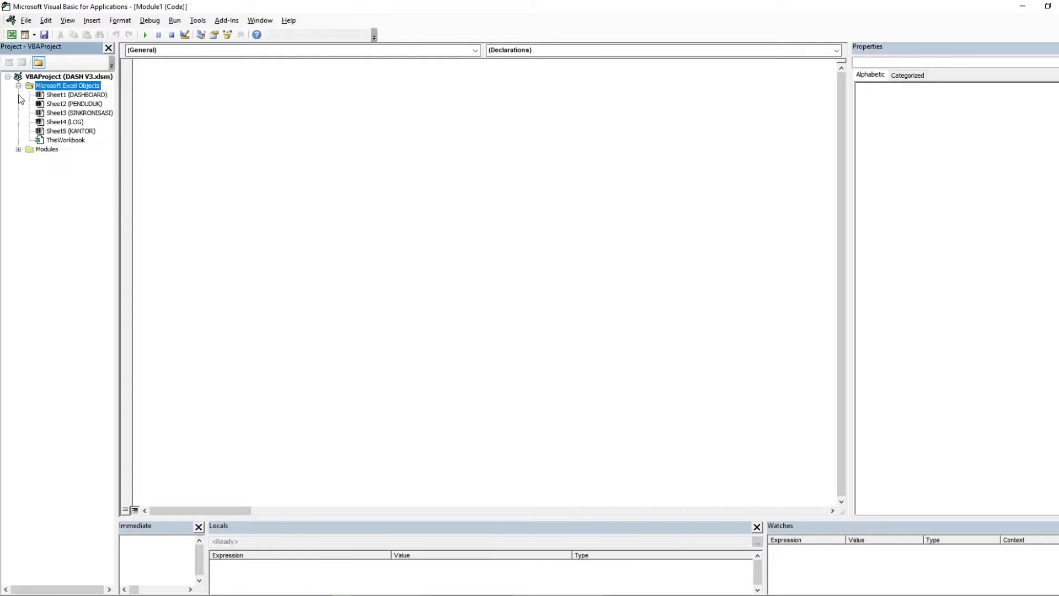
left_click(19, 149)
right_click(54, 79)
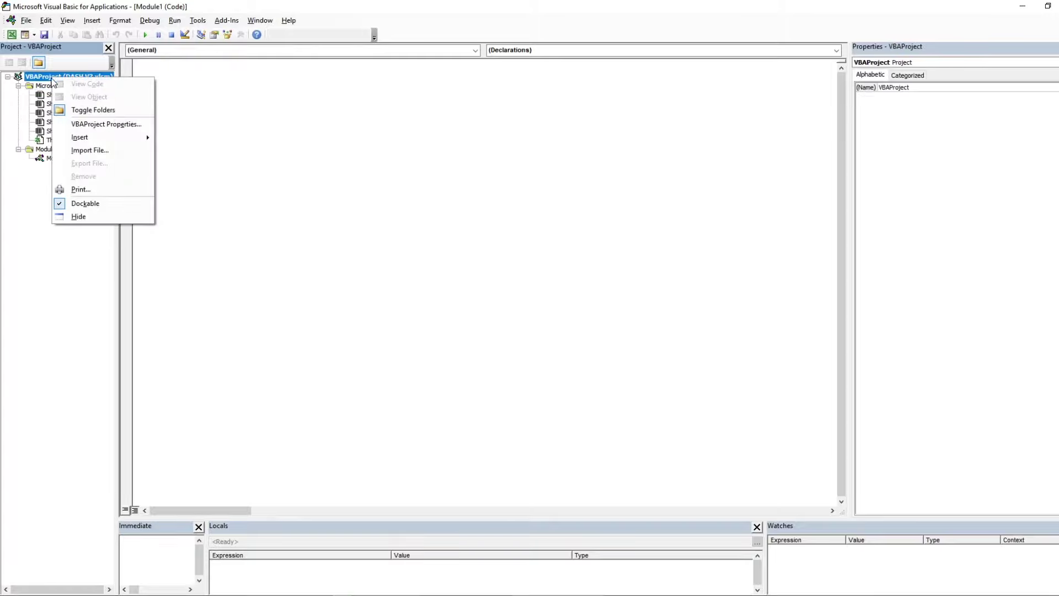
left_click(28, 254)
right_click(53, 78)
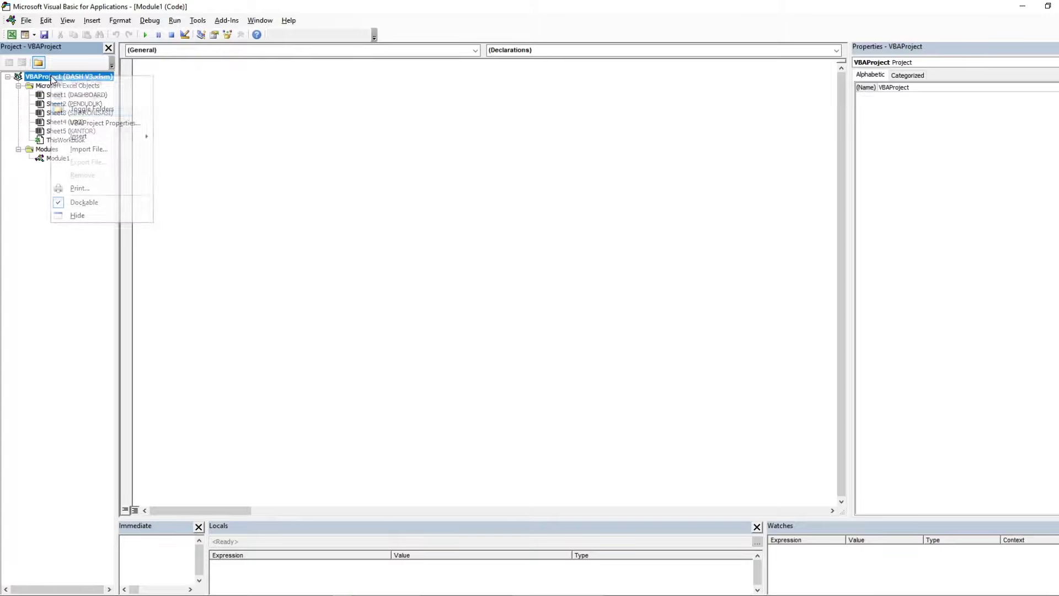
left_click(238, 148)
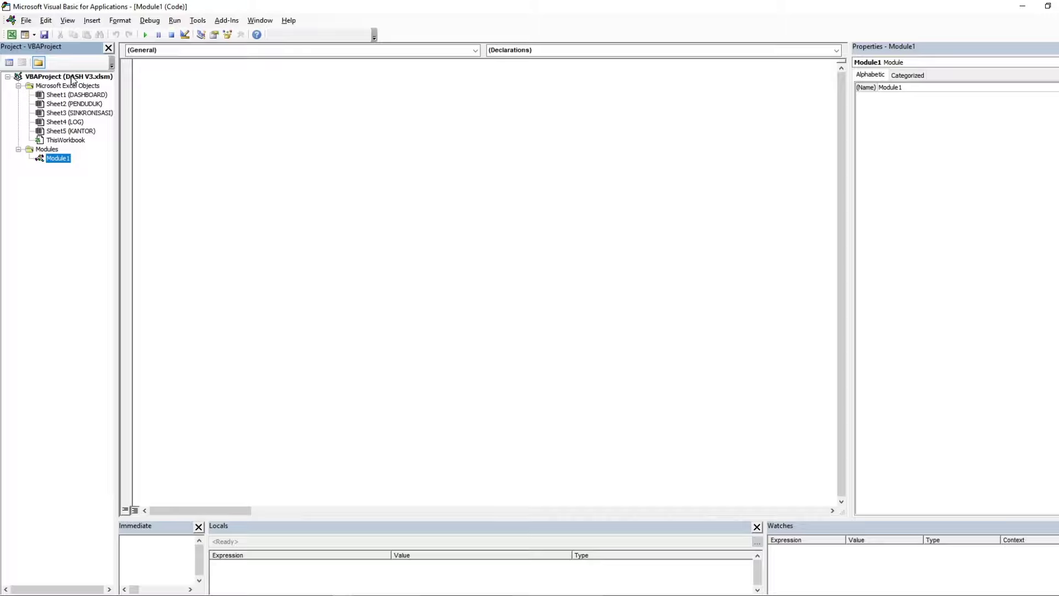
right_click(71, 80)
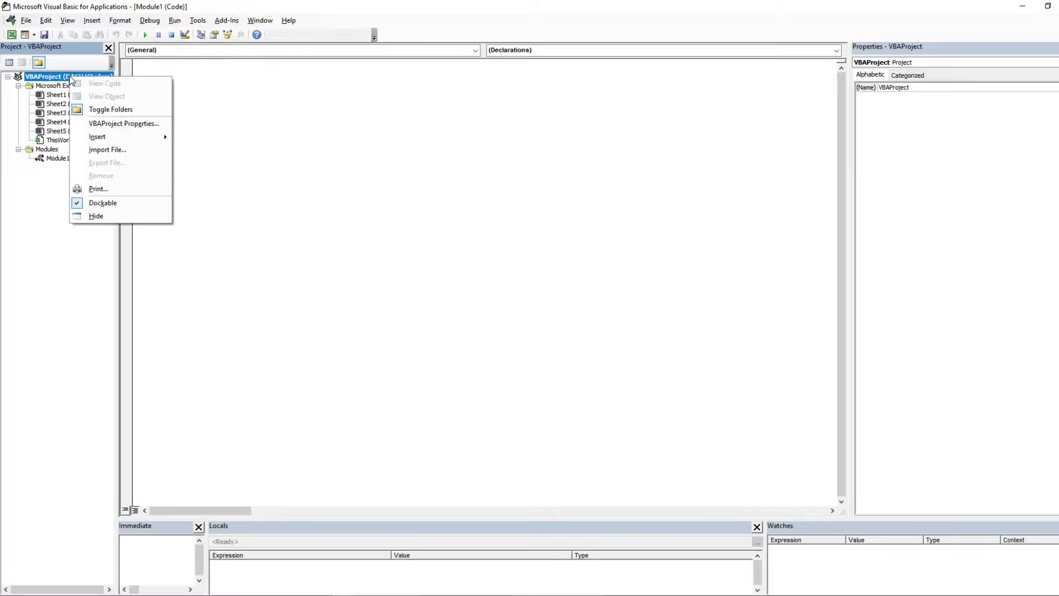
Import kantor.frm from the USERFORM folder into the DASH V3 project.
left_click(110, 150)
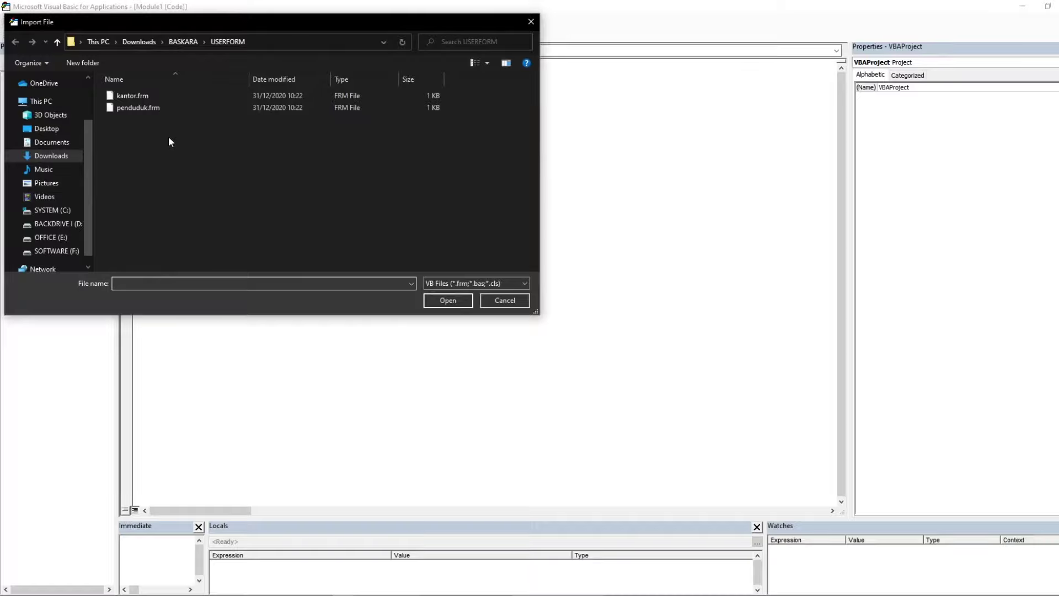
left_click(132, 96)
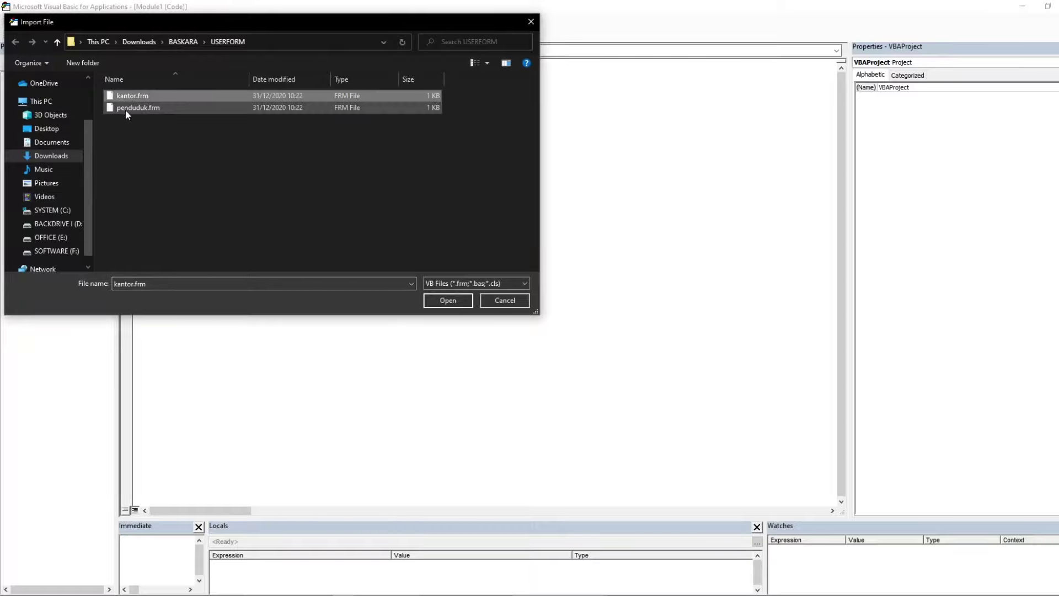
left_click(446, 300)
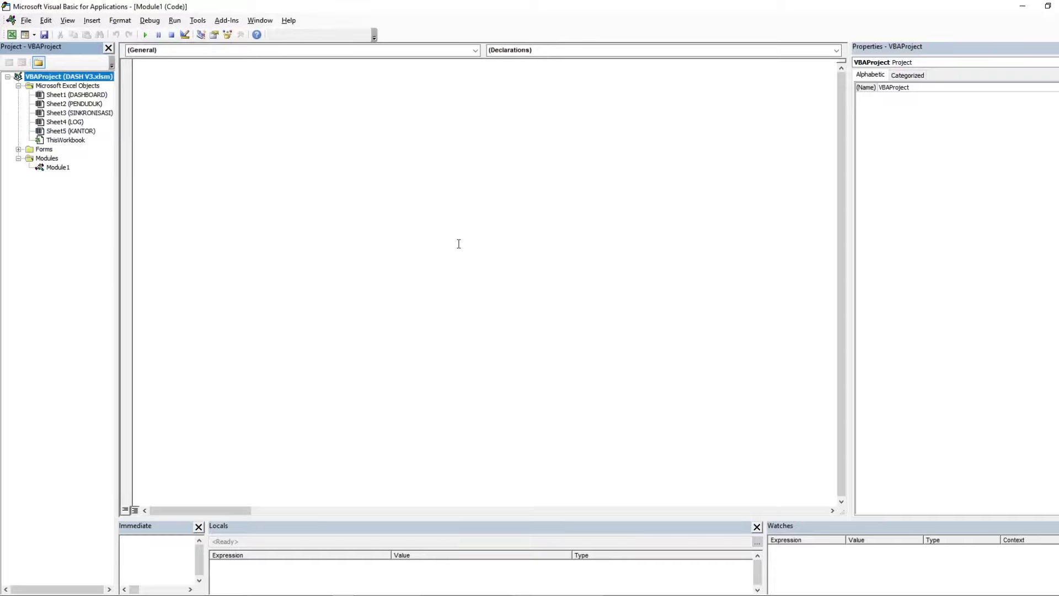
Under Forms, open the kantor form's design view and then its empty code window.
left_click(18, 149)
double_click(54, 158)
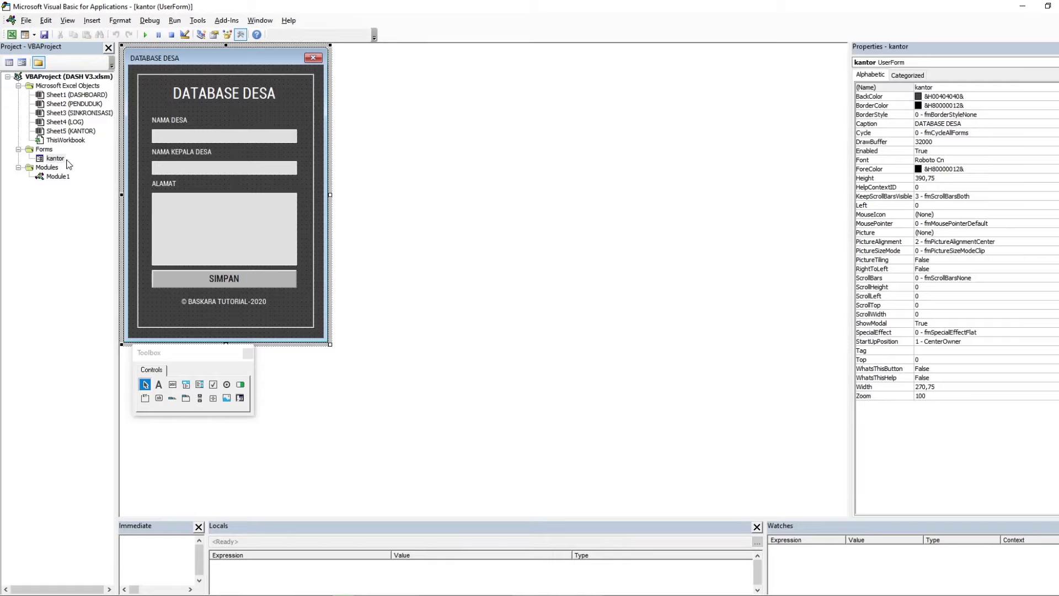
right_click(59, 160)
left_click(94, 162)
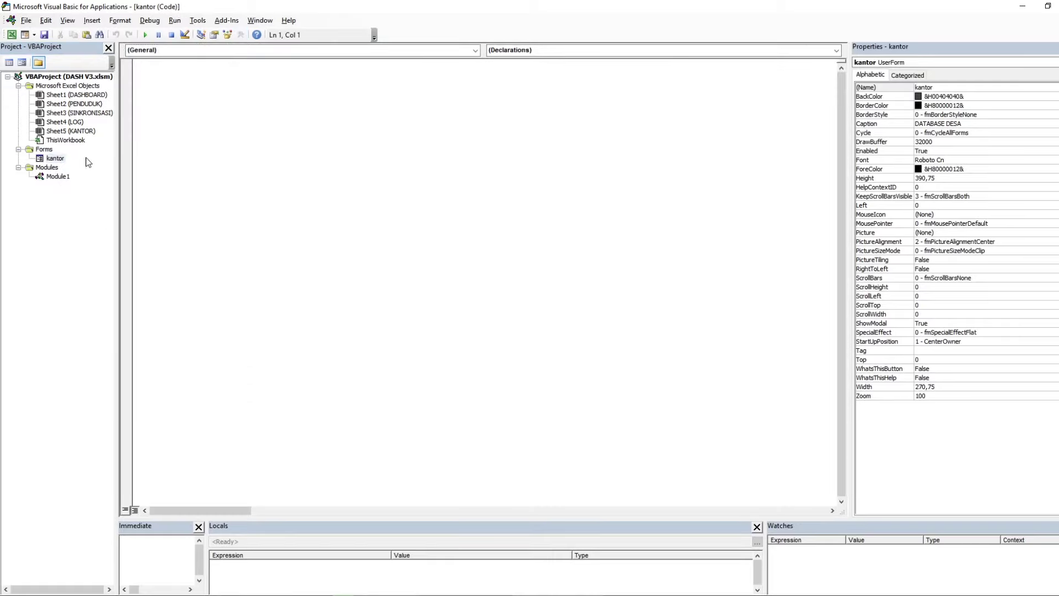
double_click(57, 159)
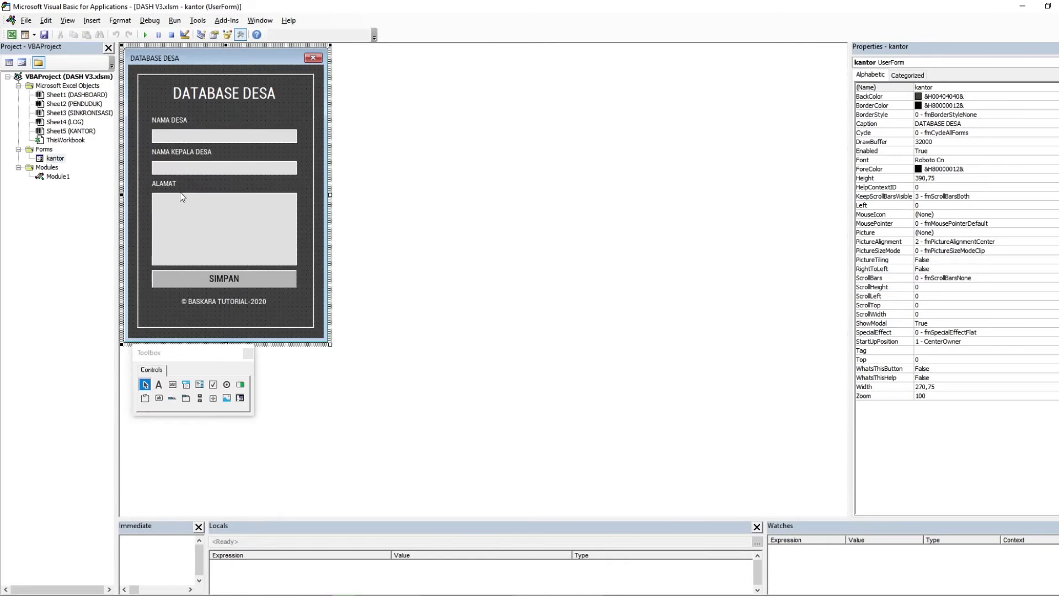
right_click(55, 158)
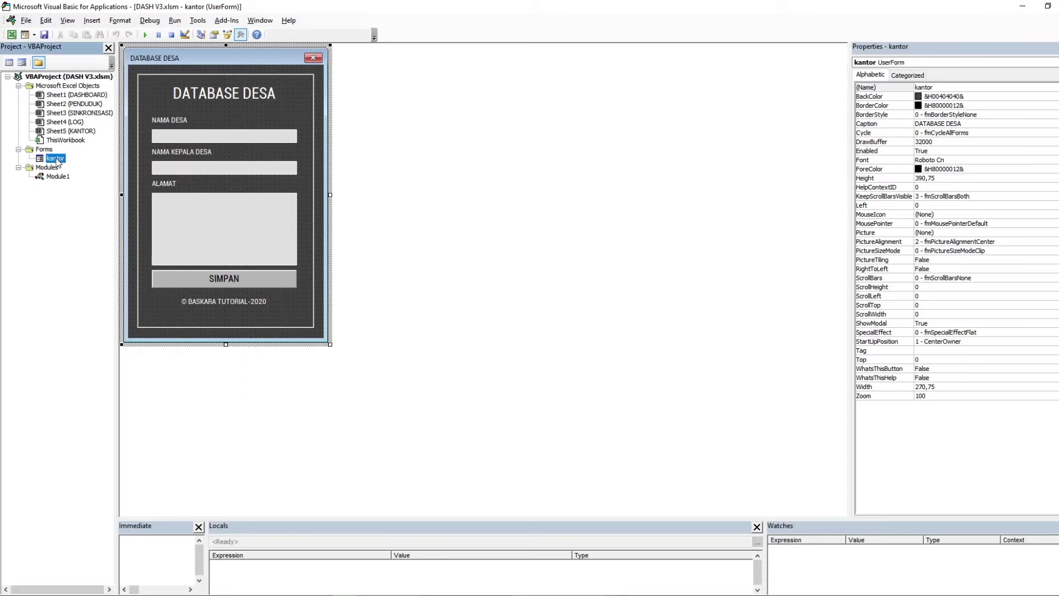
left_click(64, 166)
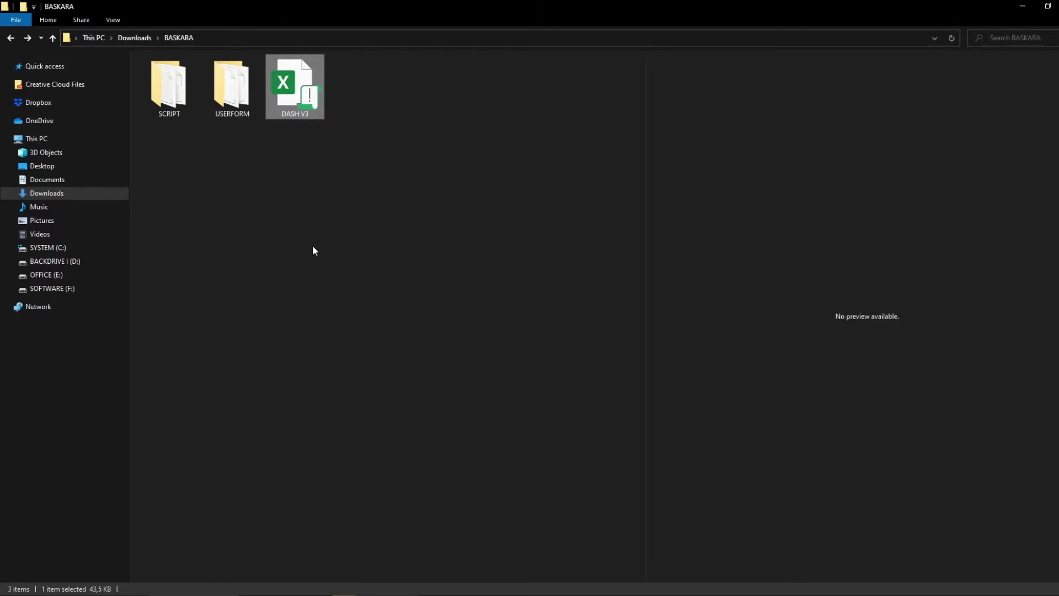
Open the KANTOR script from the SCRIPT folder in Notepad and copy all of its code.
left_click(184, 151)
double_click(164, 105)
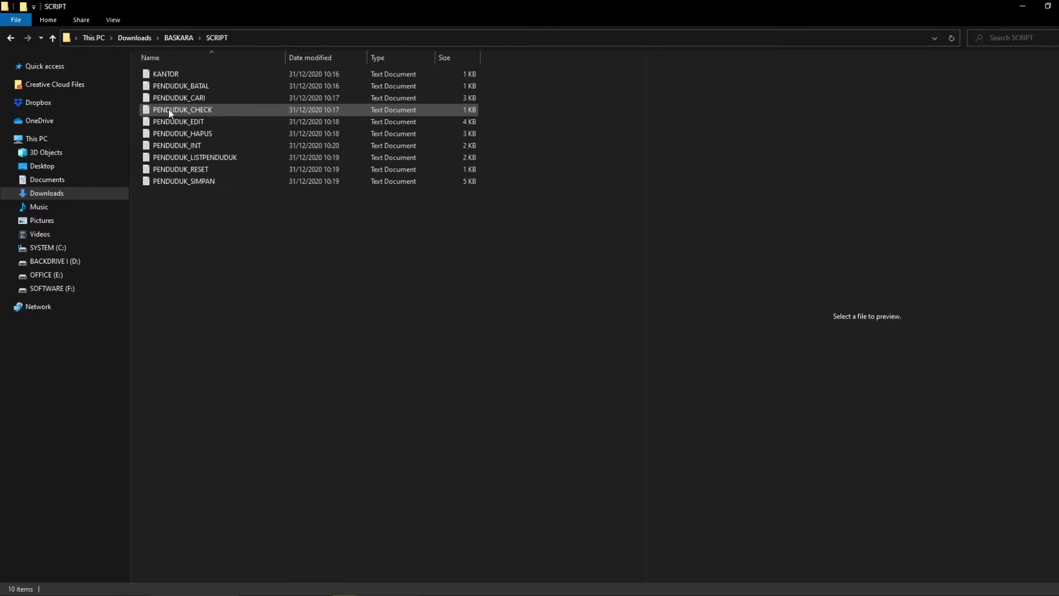
double_click(168, 77)
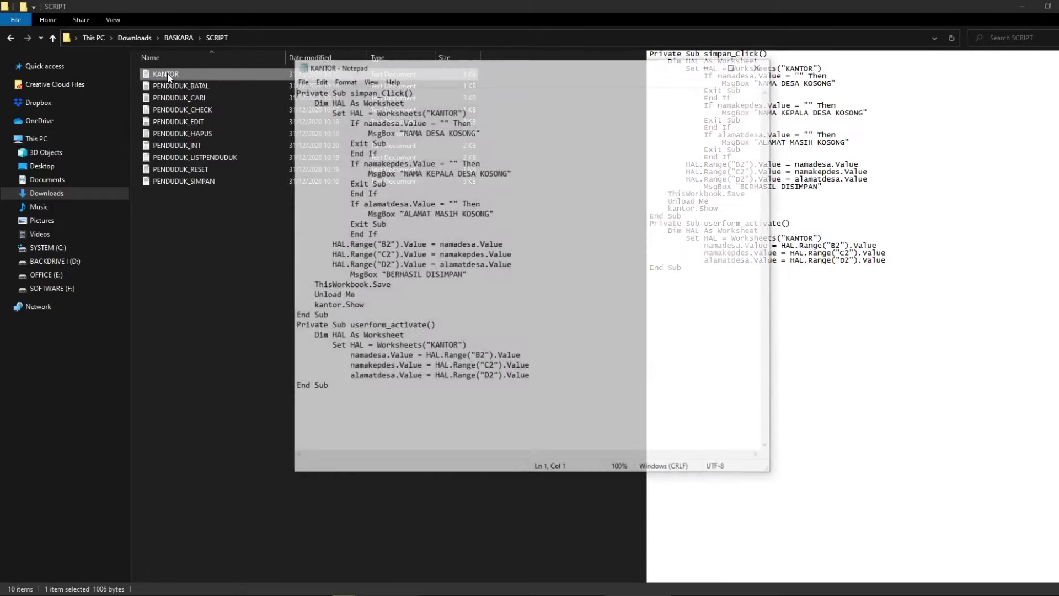
left_click(423, 420)
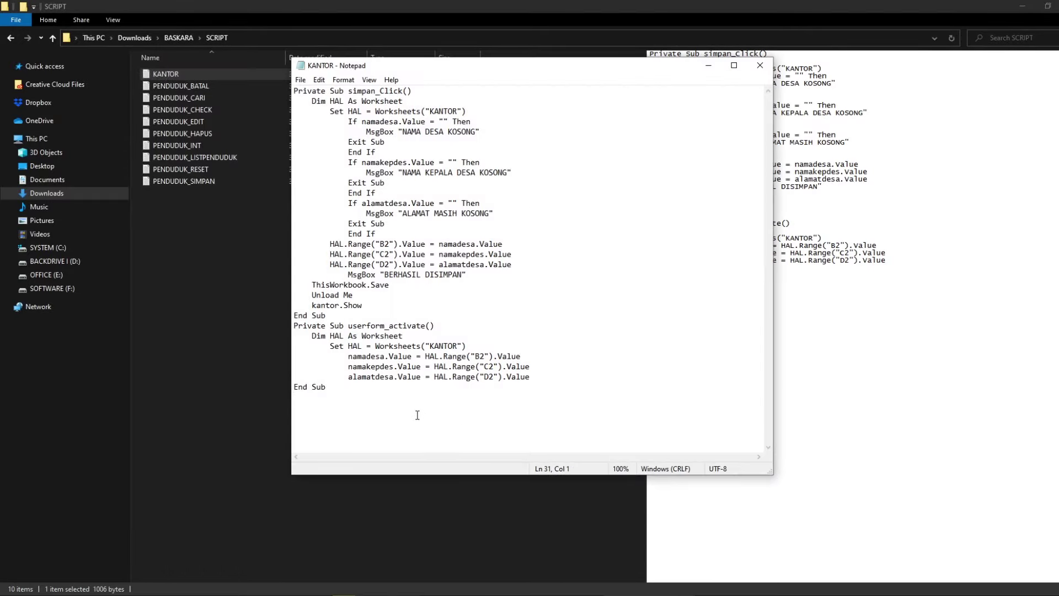
key("shift+Up")
key("shift+Up")
key("shift+Up")
key("shift+Up")
key("shift+Up")
key("shift+Up")
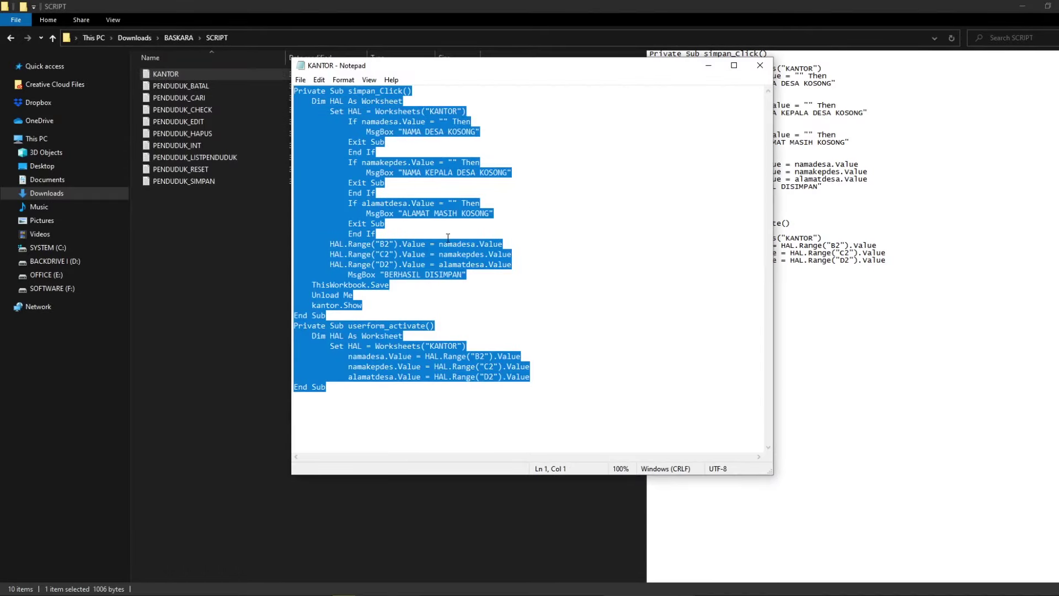
right_click(402, 228)
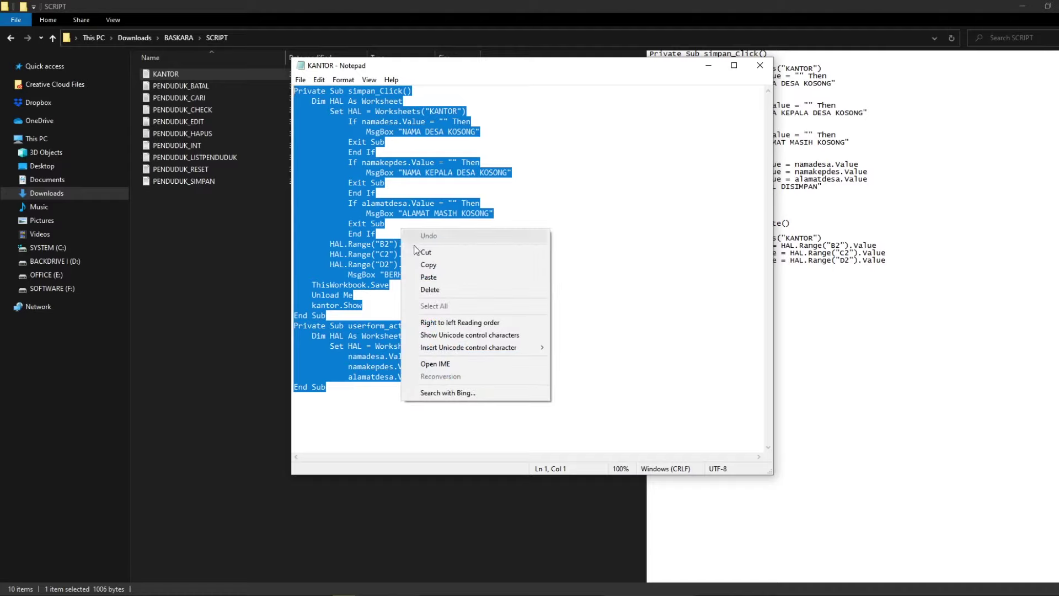
left_click(425, 262)
Paste the KANTOR code into the kantor form, remove the blank first line, save, and run it.
key("alt+Tab")
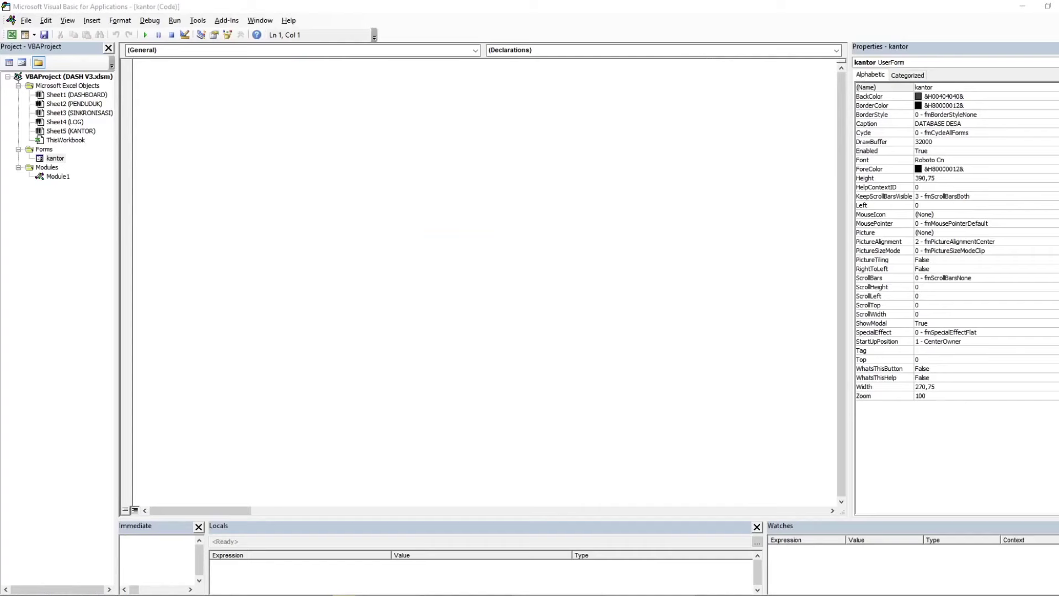
right_click(154, 77)
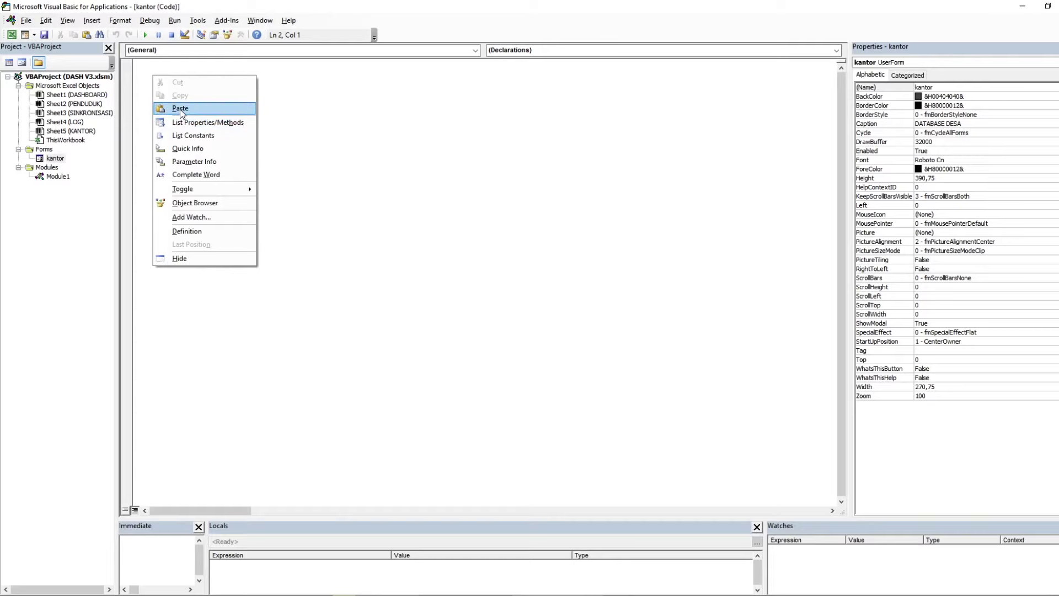
left_click(193, 108)
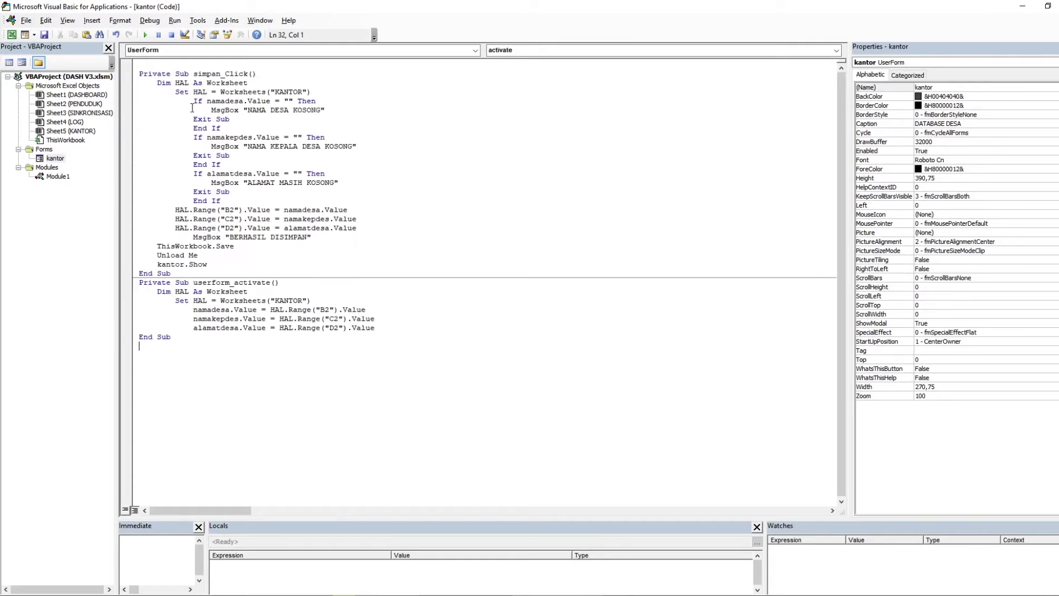
left_click(147, 61)
key("Delete")
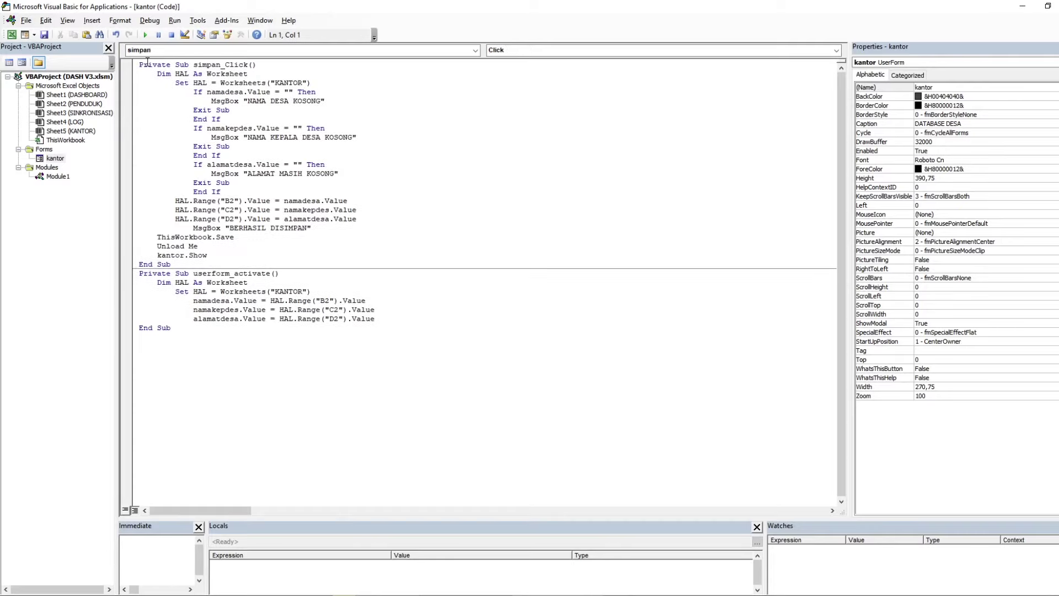
left_click(309, 361)
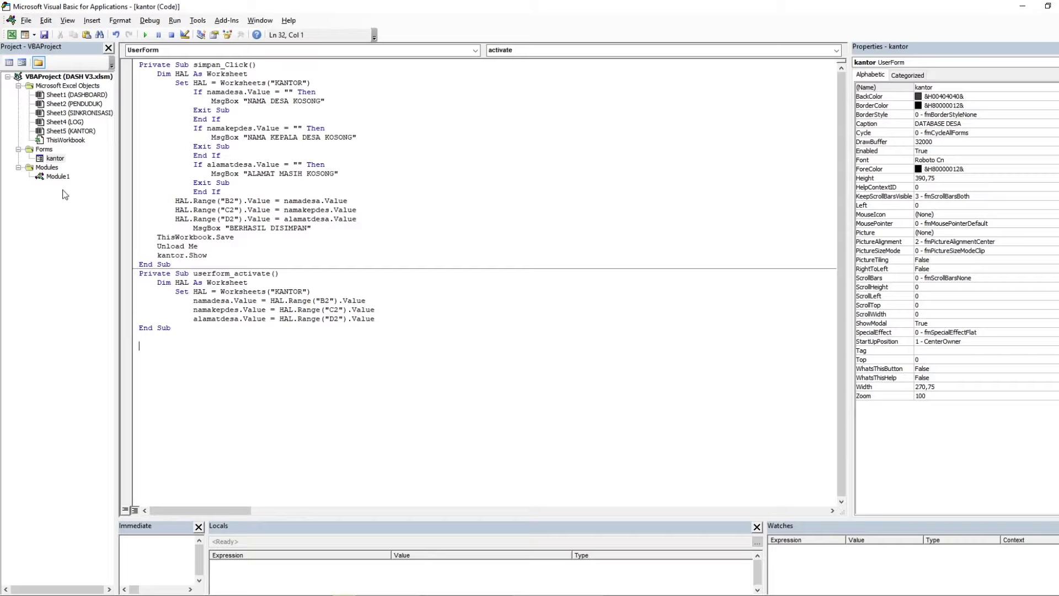
left_click(47, 39)
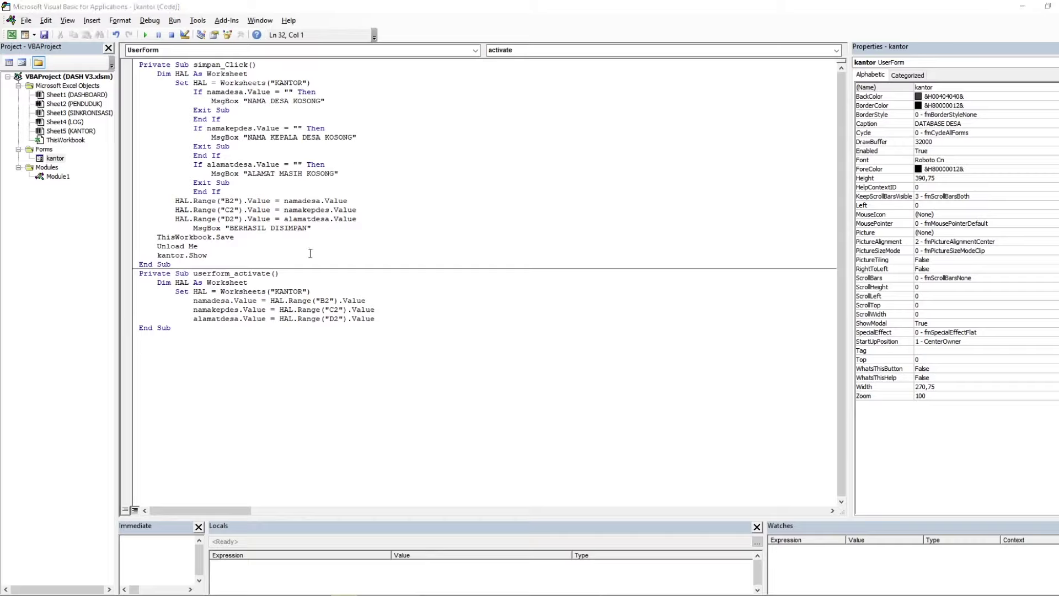
left_click(145, 35)
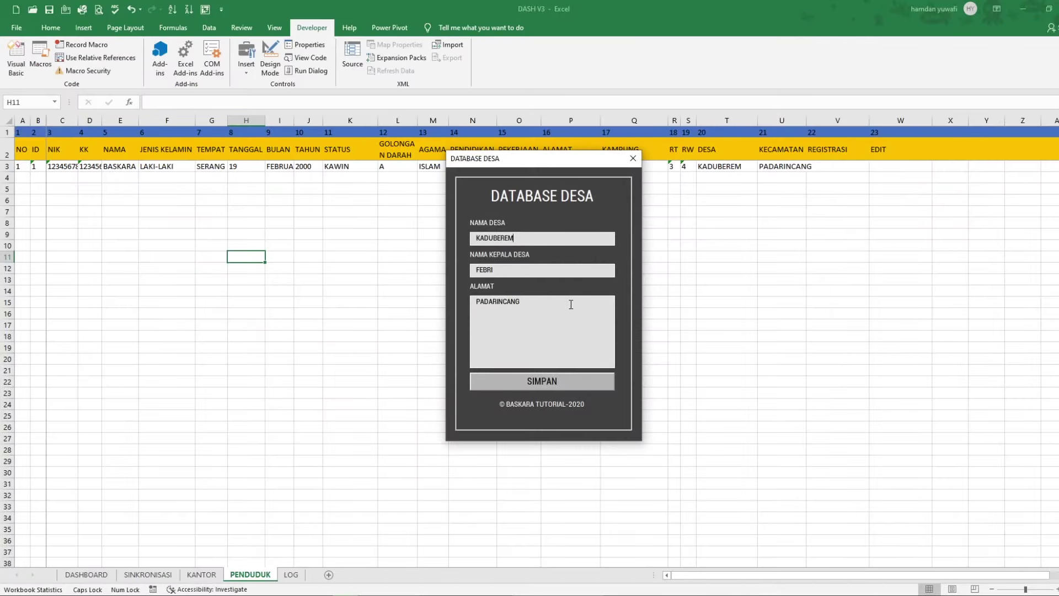
Close the running DATABASE DESA form, returning to the kantor design view.
left_click(634, 160)
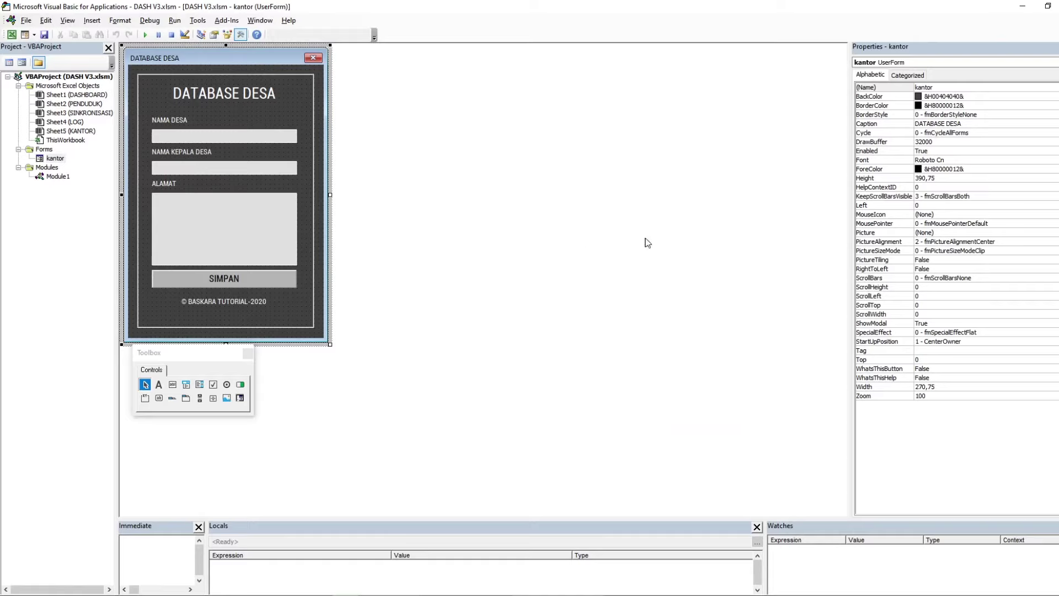
key("F5")
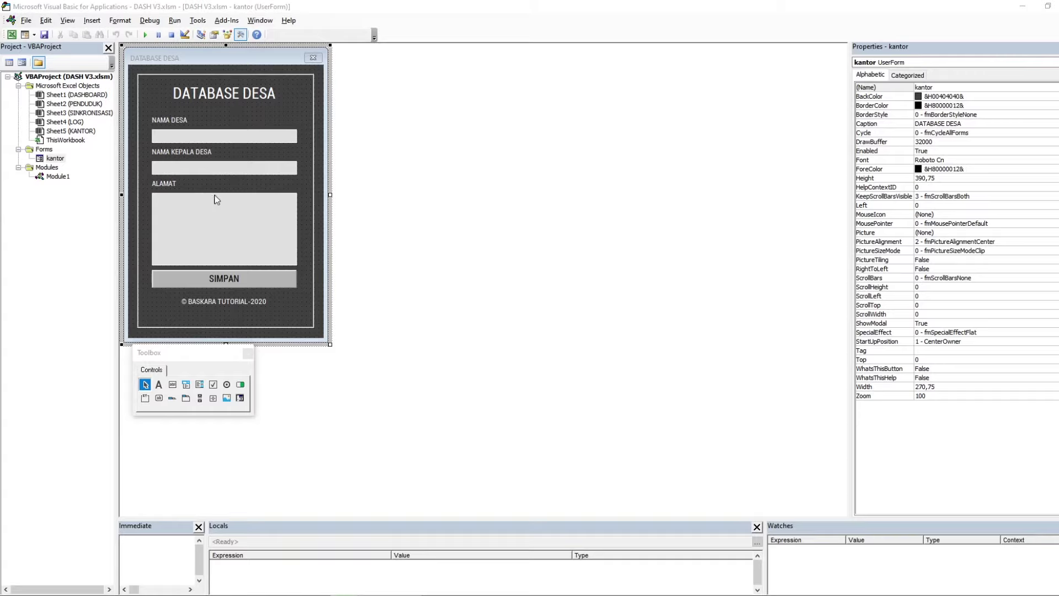
Import penduduk.frm from the USERFORM folder and open its DATABASE PENDUDUK design view.
right_click(47, 151)
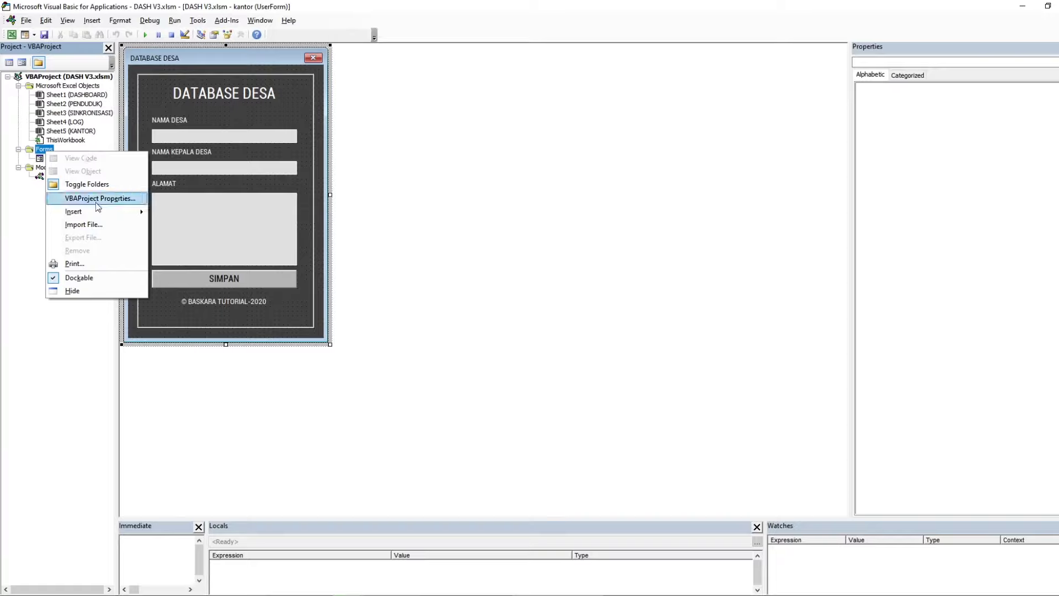
left_click(99, 224)
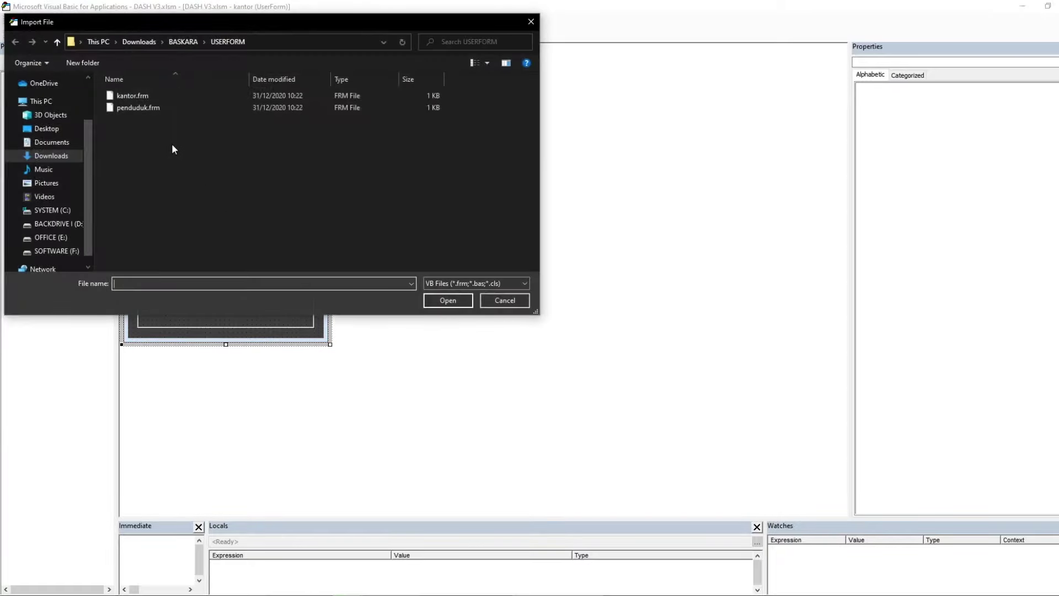
left_click(142, 108)
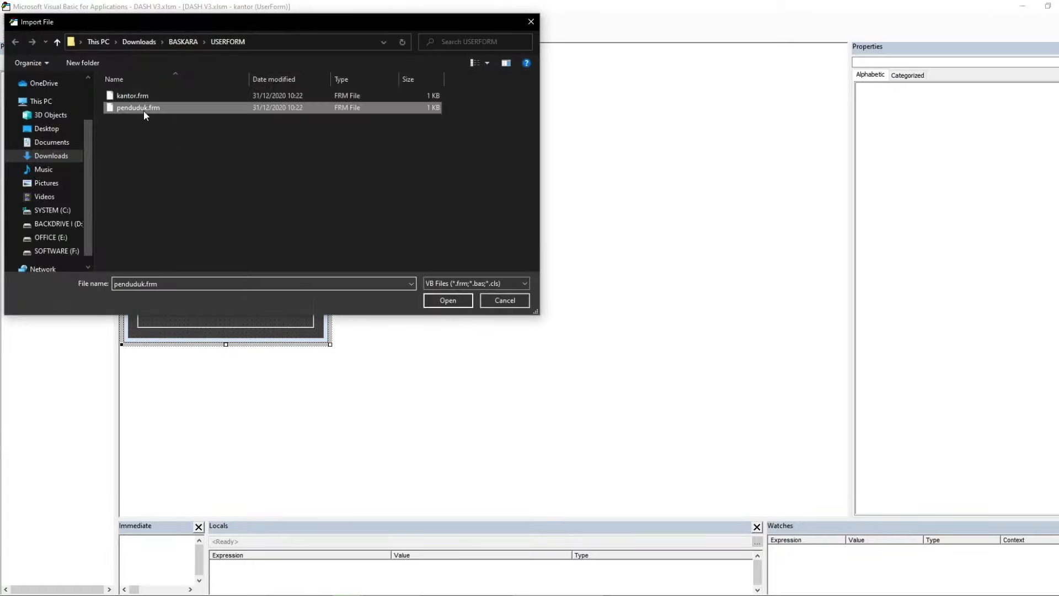
left_click(448, 300)
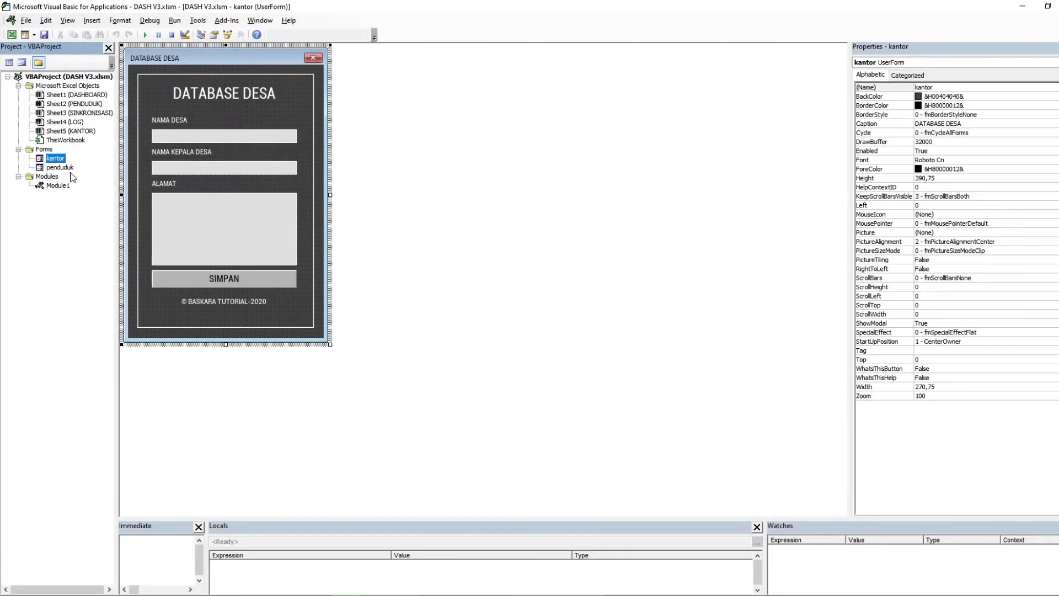
double_click(65, 168)
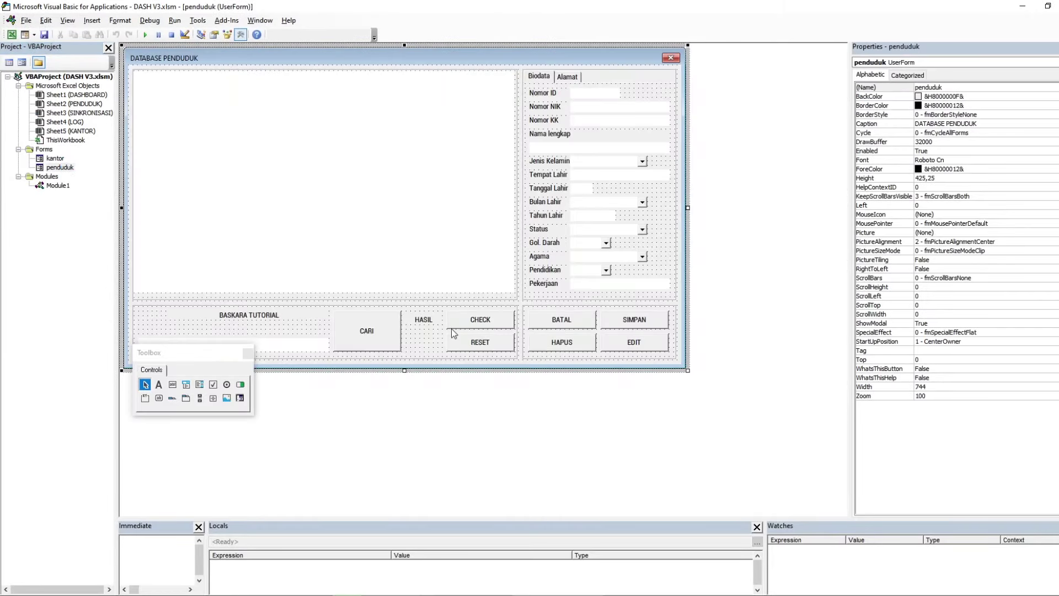
Paste the PENDUDUK_CHECK script into the CHECK button's cmd_check_Click procedure.
left_click(493, 321)
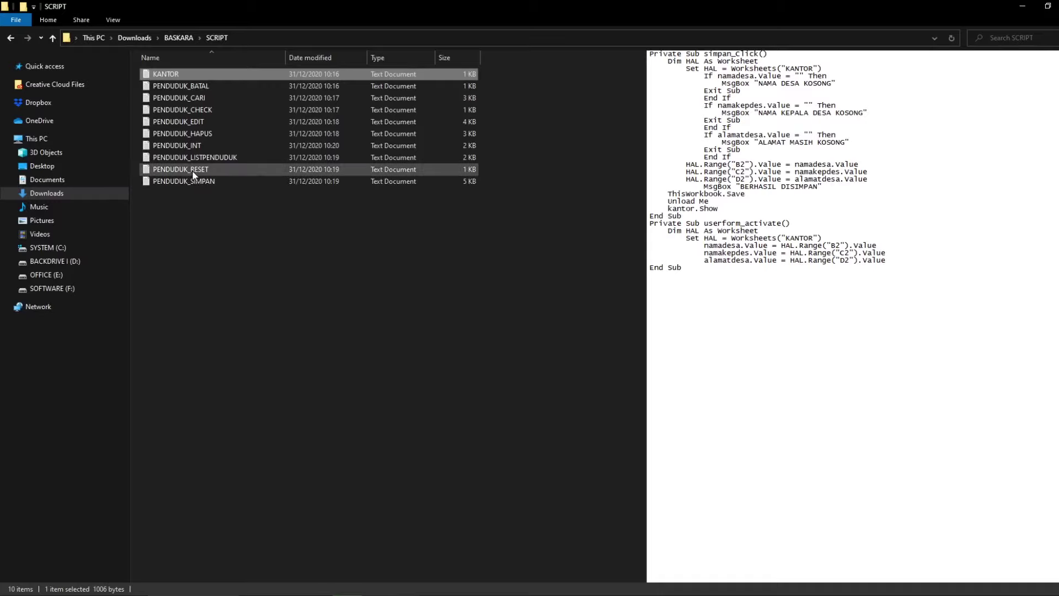
left_click(223, 231)
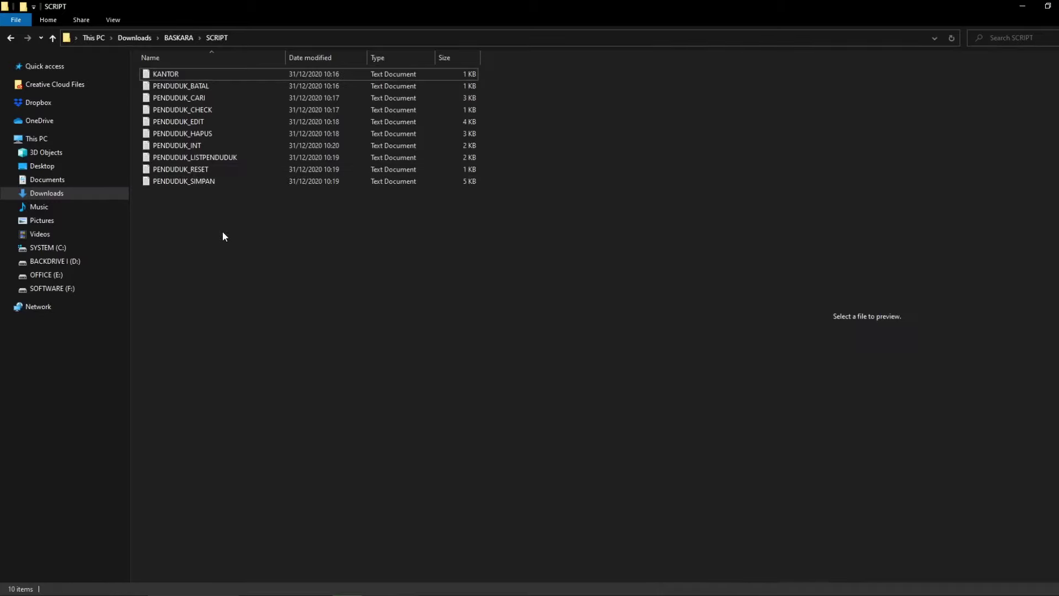
left_click(200, 110)
double_click(199, 110)
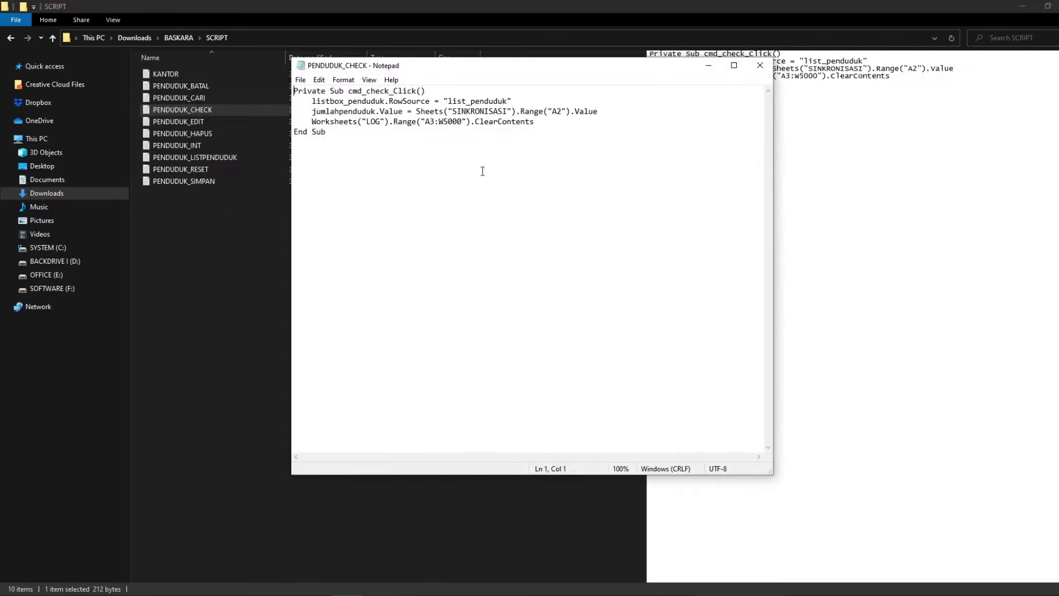
key("ctrl+a")
key("ctrl+c")
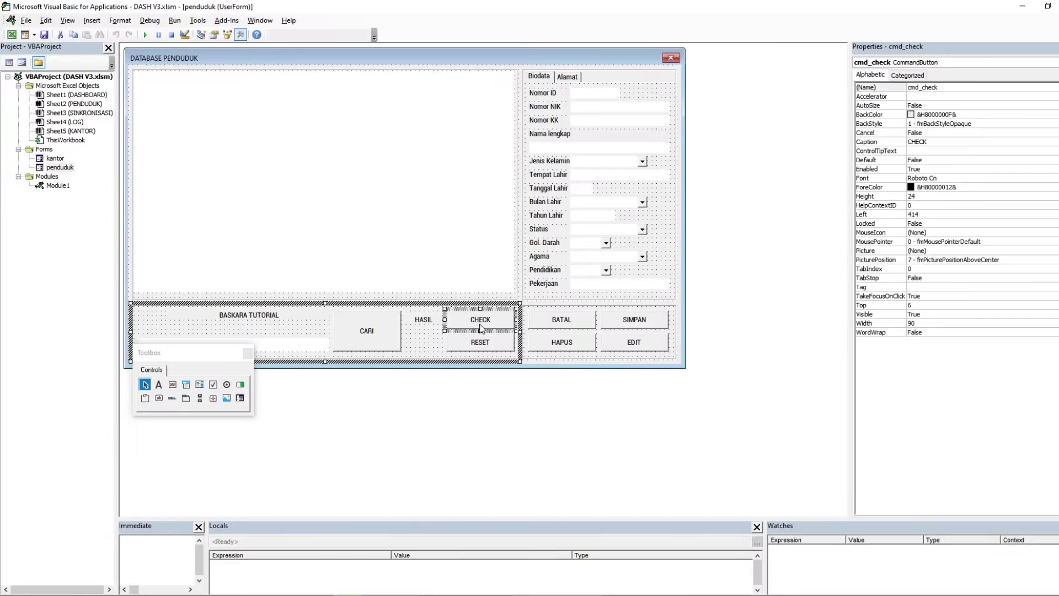
double_click(481, 379)
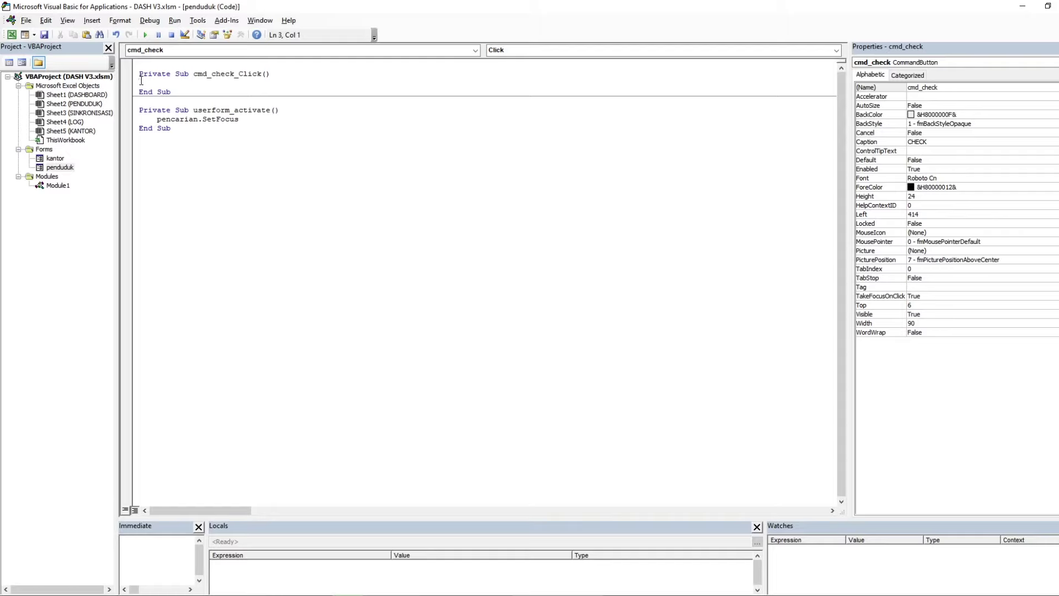
left_click(141, 81)
key("ctrl+v")
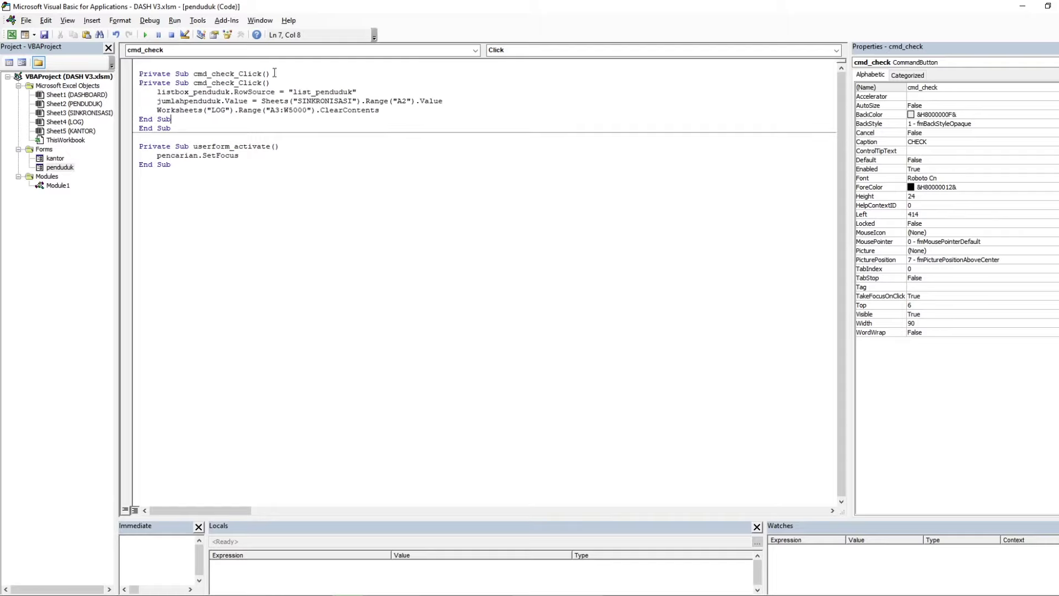
Remove the duplicated Sub header, the extra End Sub line and the leftover blank lines.
left_click_drag(273, 73, 133, 74)
key("BackSpace")
left_click_drag(178, 118, 135, 118)
key("BackSpace")
key("BackSpace")
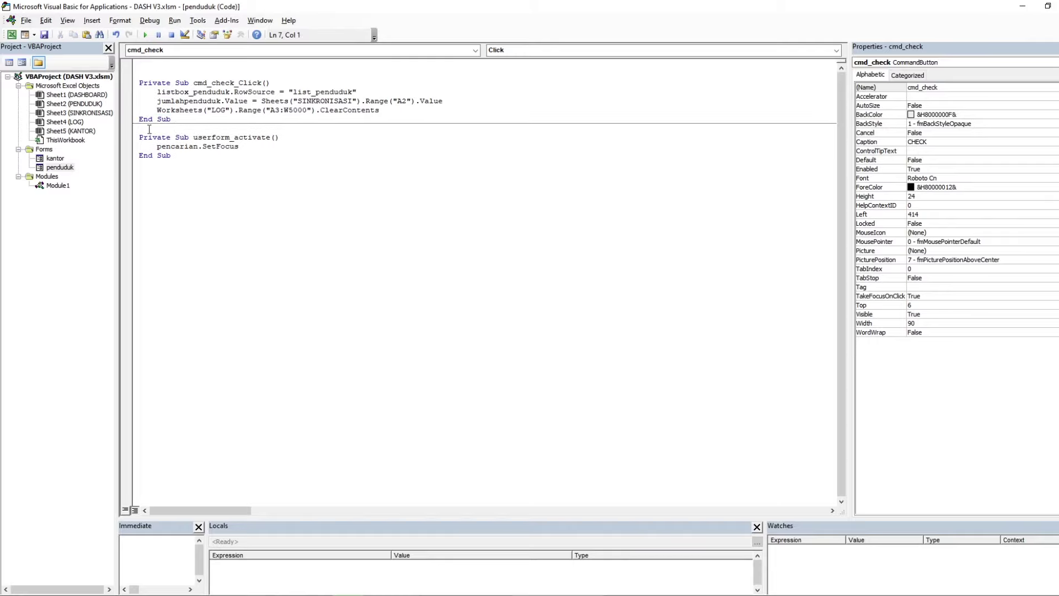
left_click(144, 128)
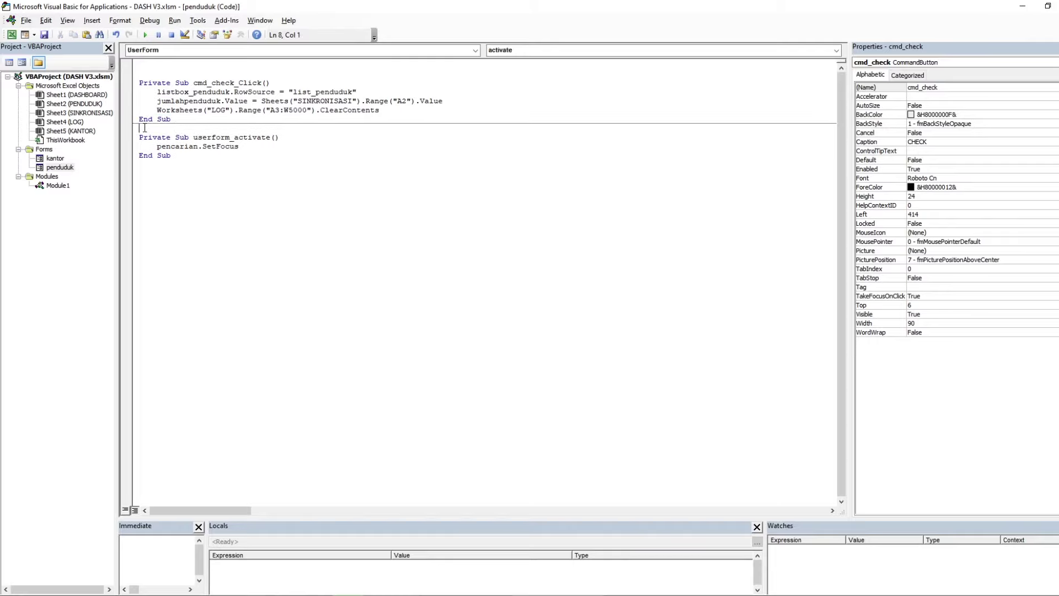
left_click(145, 70)
key("Delete")
key("Delete")
left_click(143, 110)
key("BackSpace")
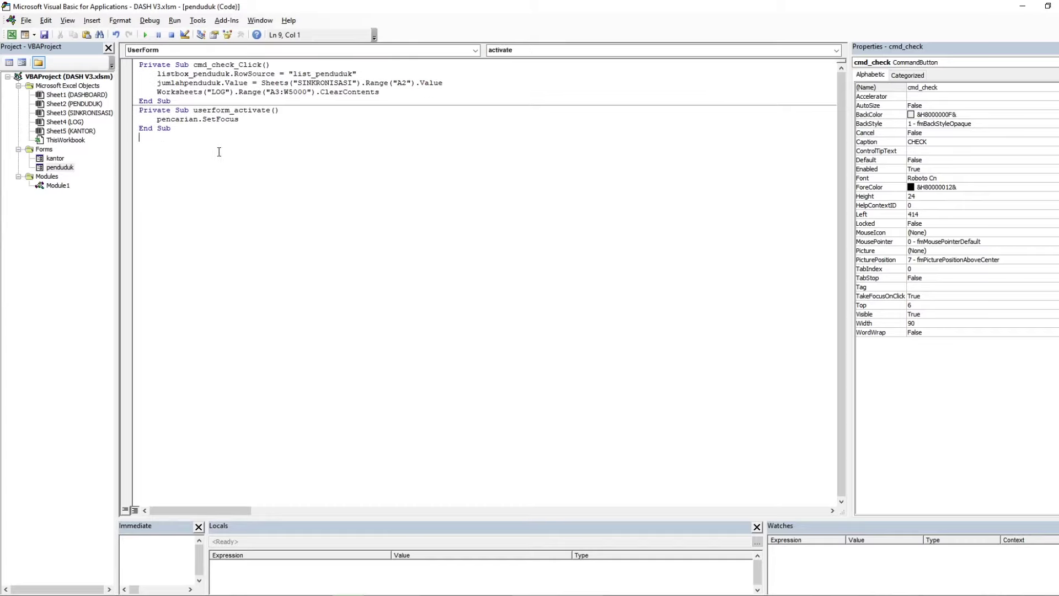
Create the CARI button's click procedure and select the PENDUDUK_CARI script text in Notepad.
double_click(64, 168)
left_click_drag(203, 353, 562, 393)
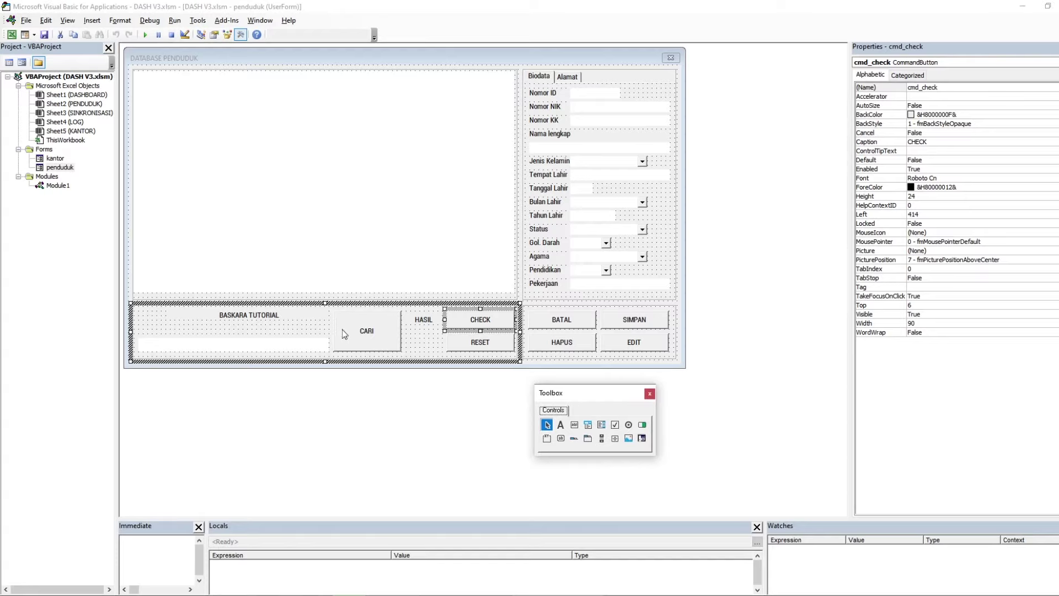
double_click(379, 327)
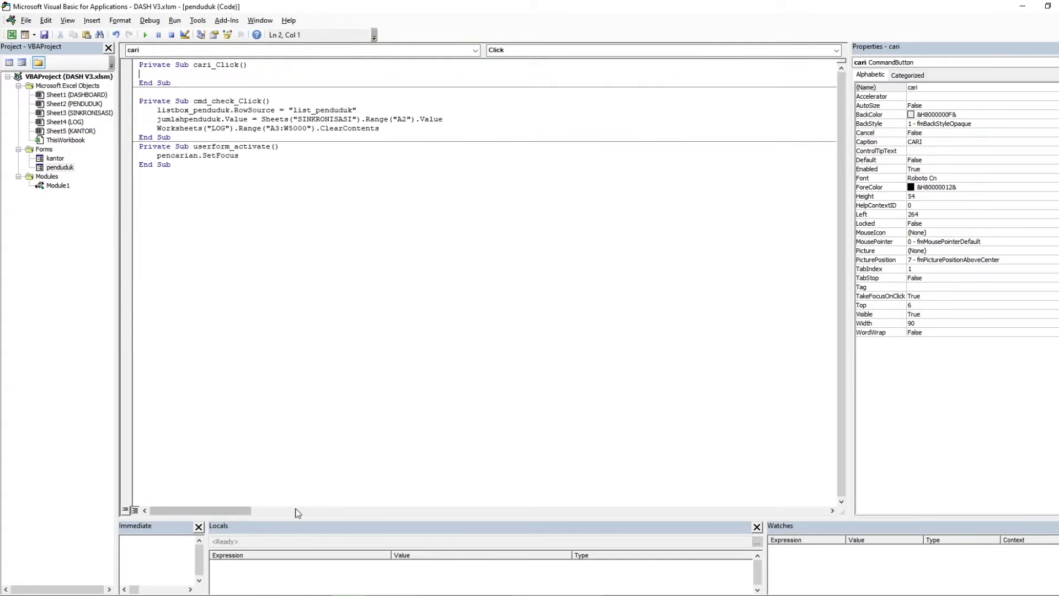
left_click(194, 557)
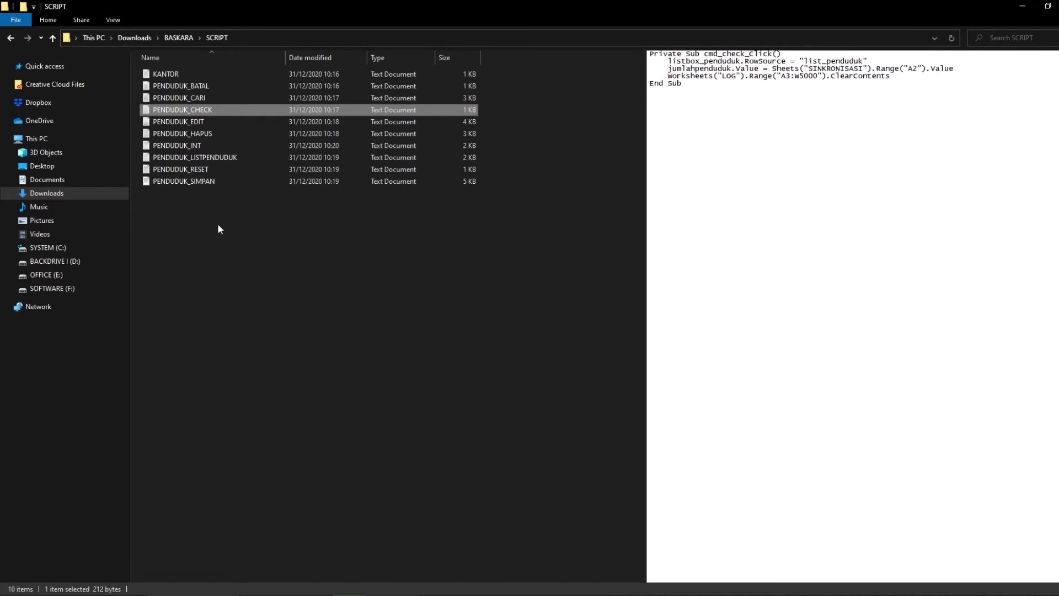
double_click(204, 98)
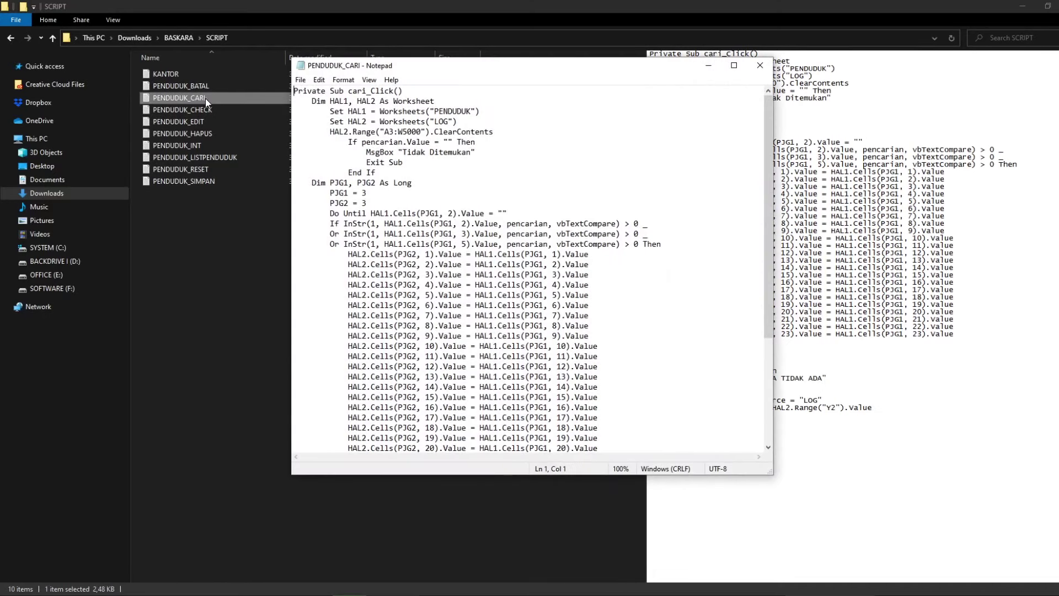
key("ctrl+a")
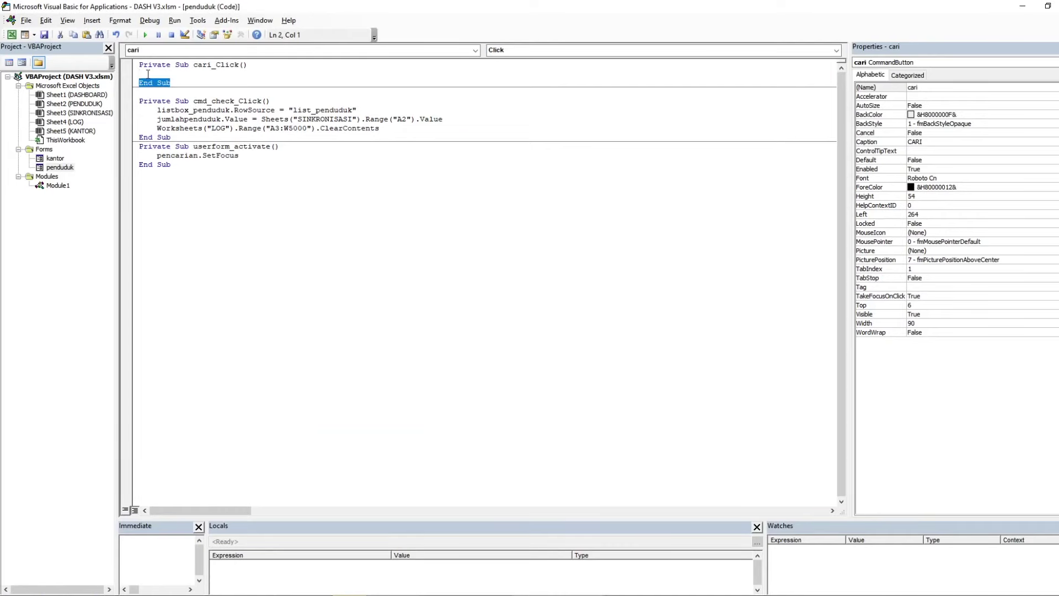
Replace the empty cari_Click stub with the pasted PENDUDUK_CARI search code.
left_click_drag(171, 83, 124, 66)
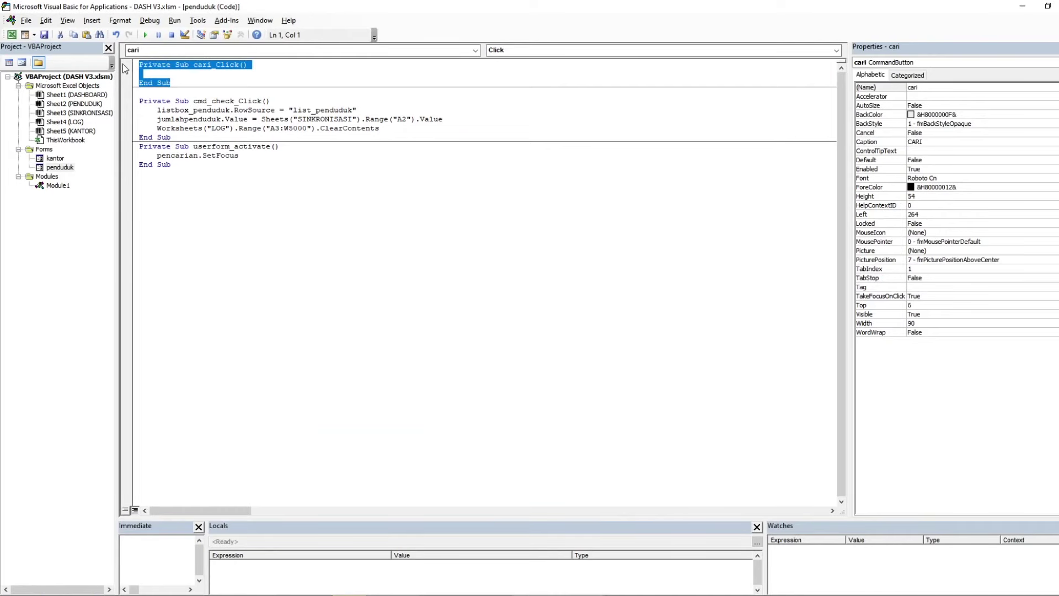
key("Delete")
key("ctrl+v")
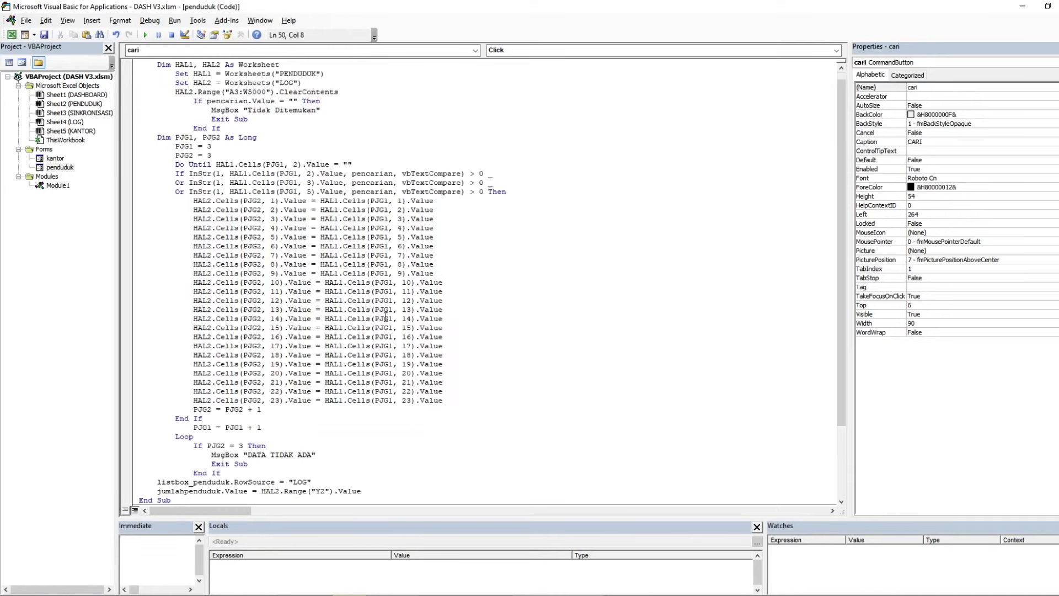
scroll(335, 350, "up", 4)
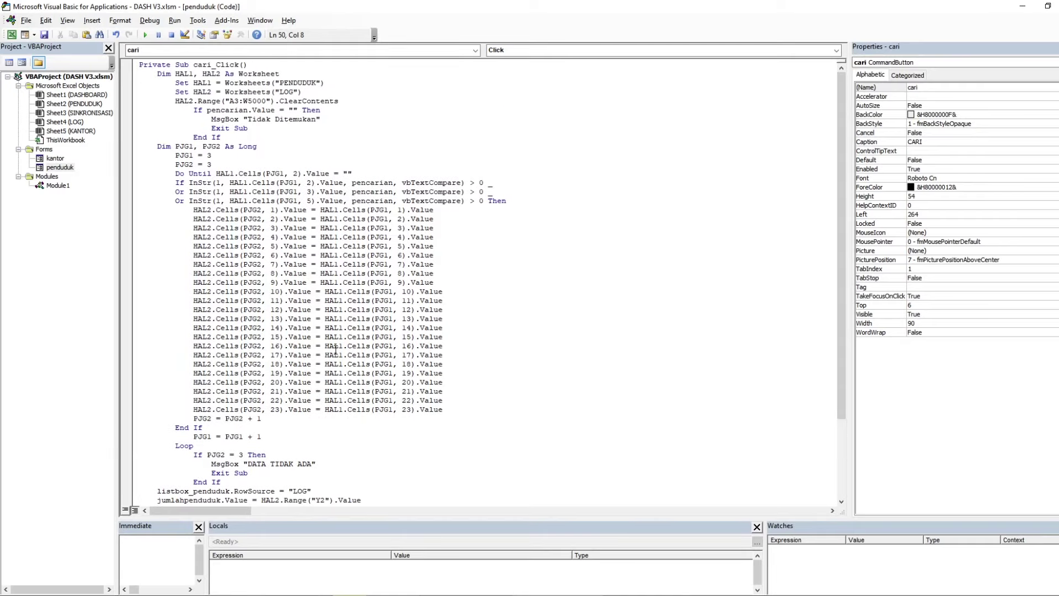
key("alt+F11")
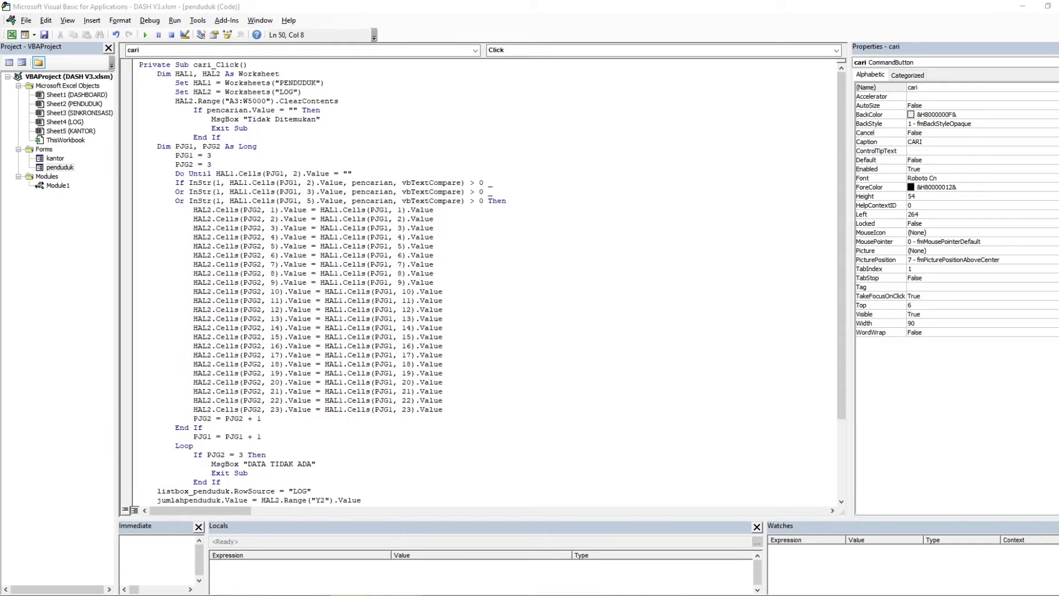
left_click(562, 185)
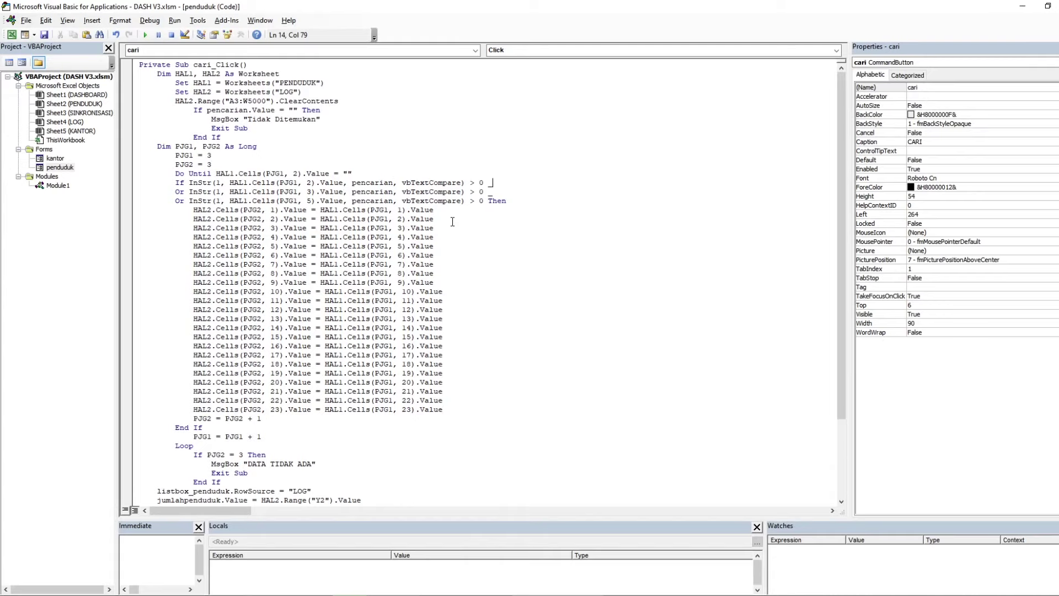
scroll(288, 229, "down", 4)
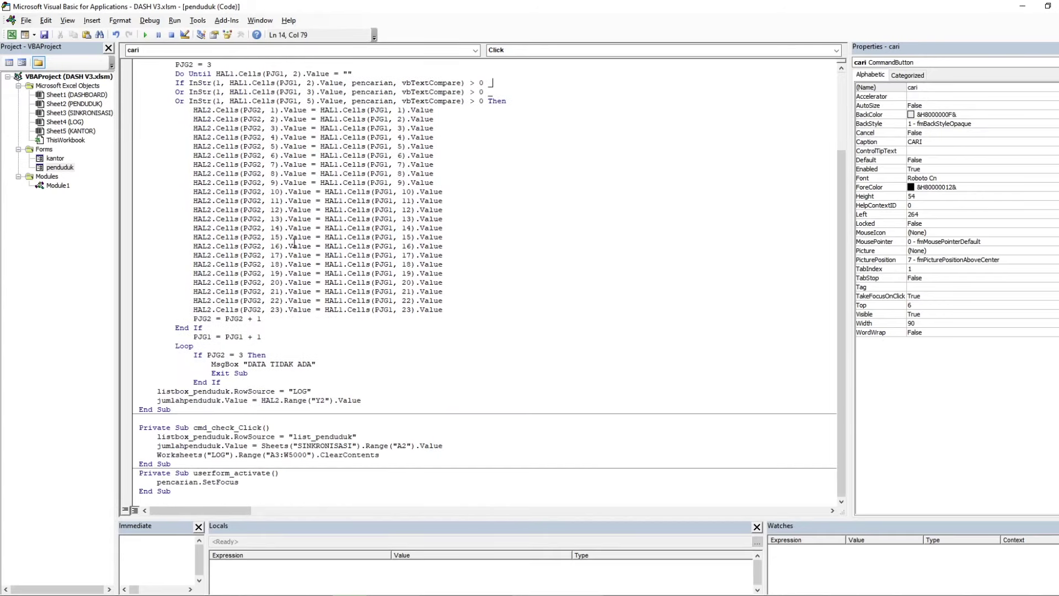
left_click(151, 418)
Test-run the penduduk form, loading the single resident record with CHECK, then close it.
left_click(146, 35)
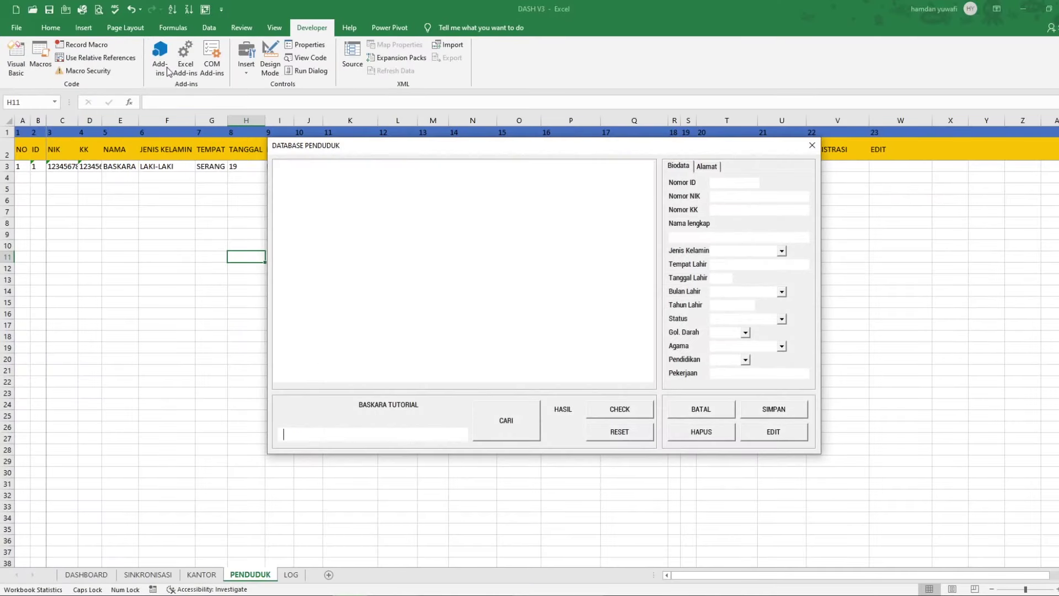
left_click(622, 409)
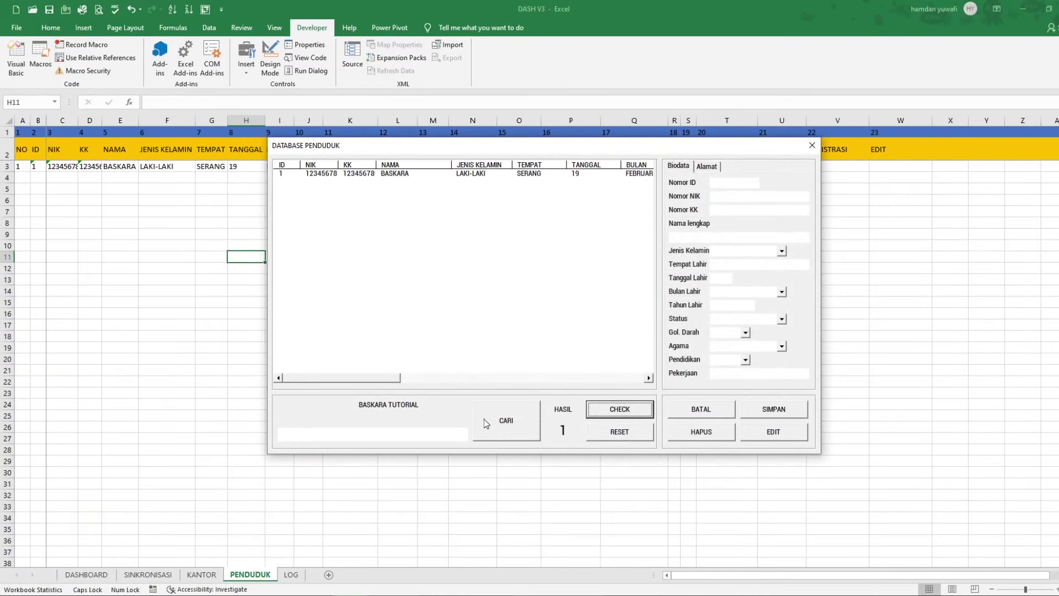
left_click(812, 146)
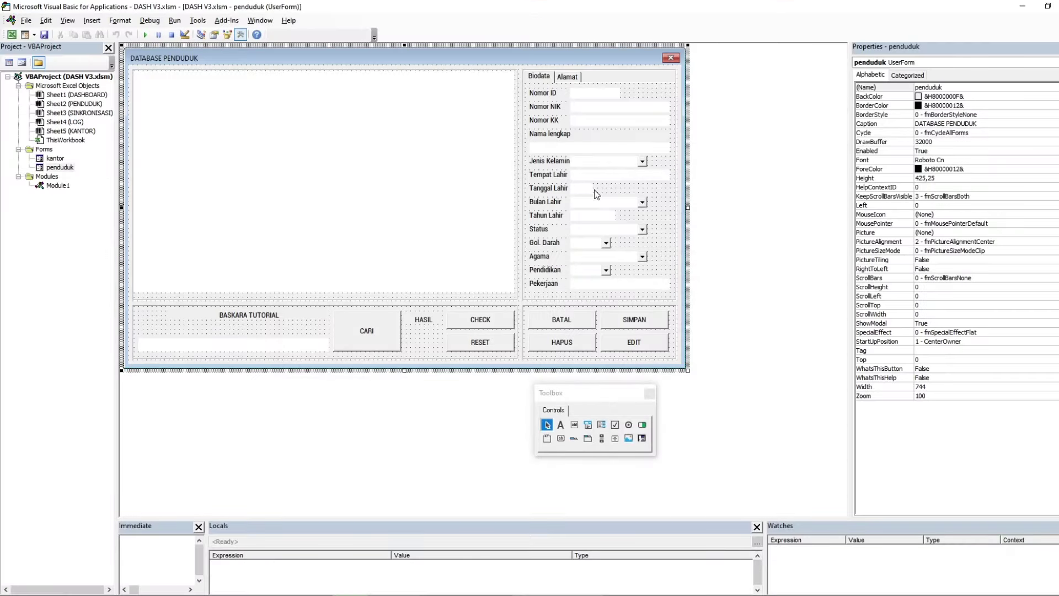
Review the penduduk form's code, then return to the designer and select the resident list box.
right_click(58, 168)
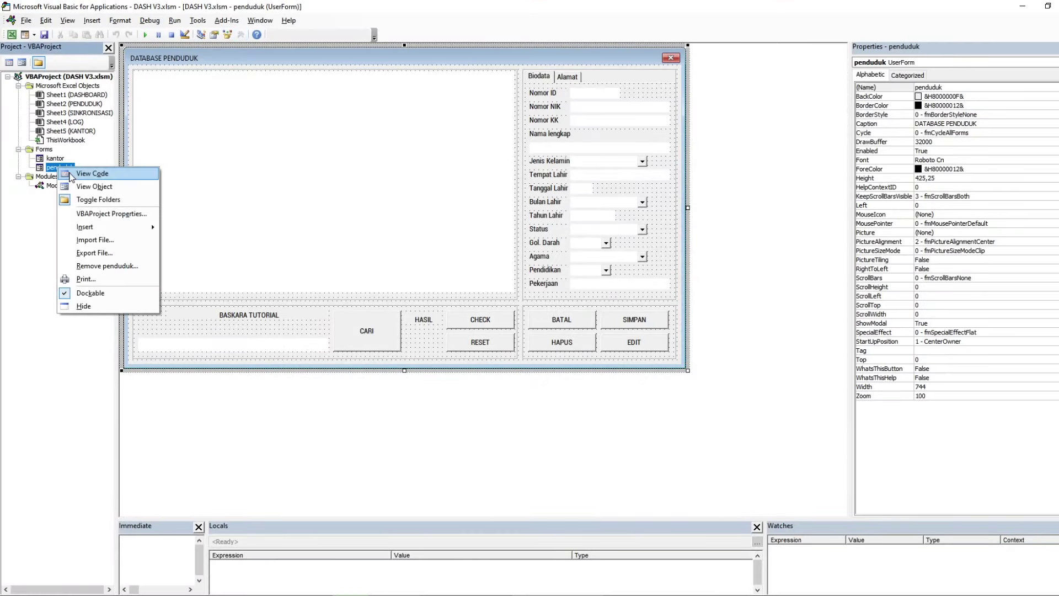
left_click(85, 171)
scroll(325, 291, "up", 4)
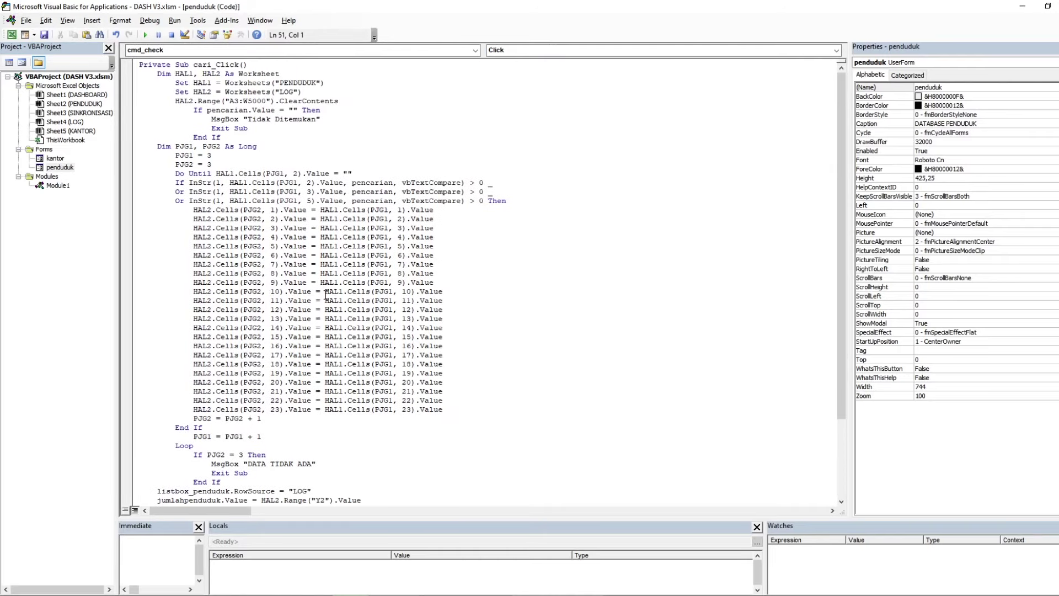
scroll(326, 292, "down", 4)
scroll(327, 293, "up", 4)
scroll(344, 259, "down", 2)
scroll(269, 346, "up", 2)
scroll(269, 346, "down", 4)
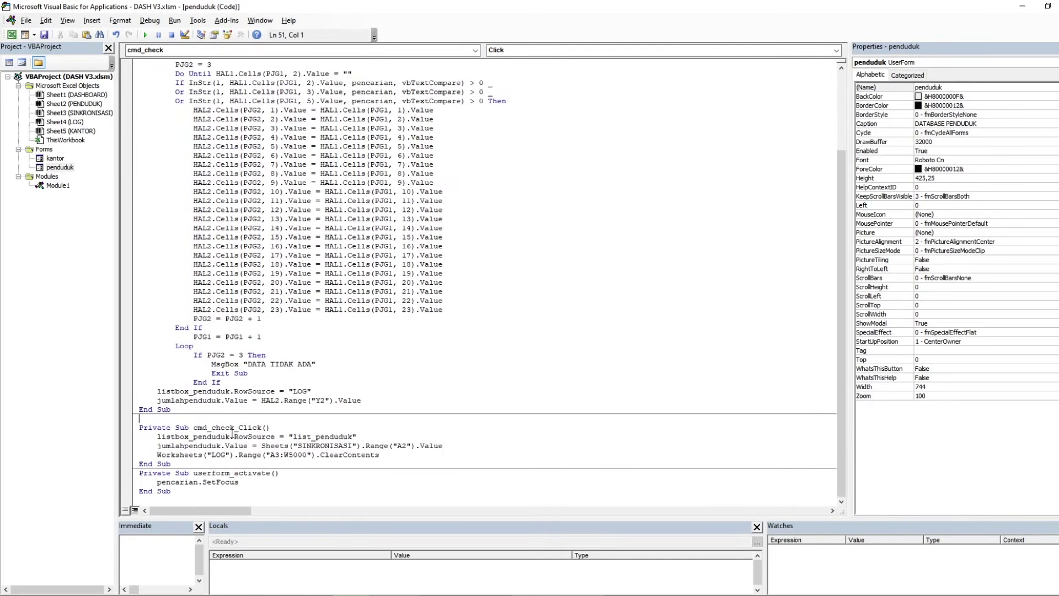
double_click(64, 167)
left_click(409, 159)
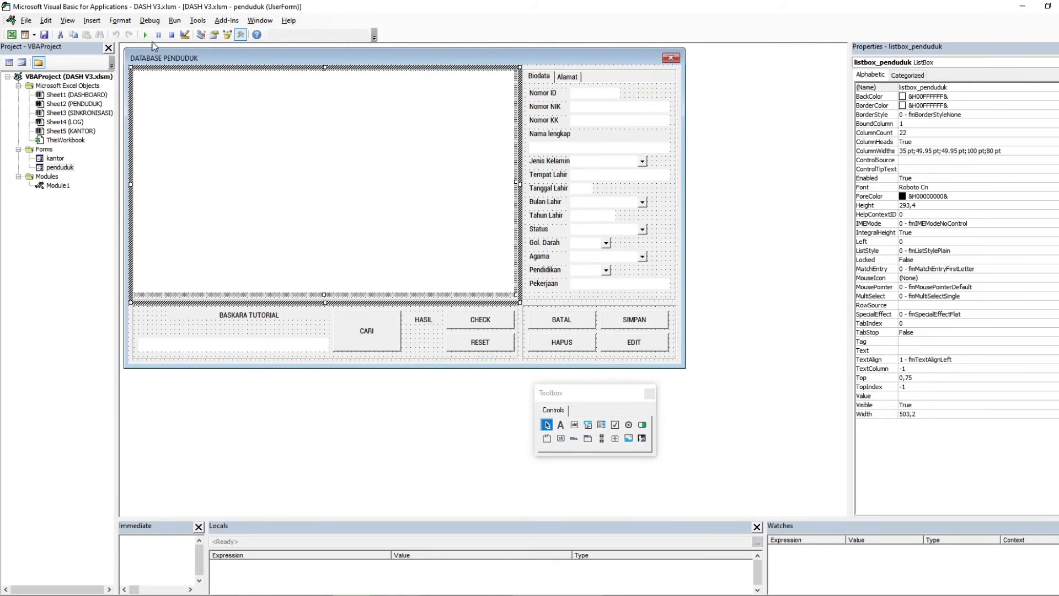
Run the form, pick the BASKARA record and view the Alamat tab, then close it.
left_click(178, 59)
left_click(159, 35)
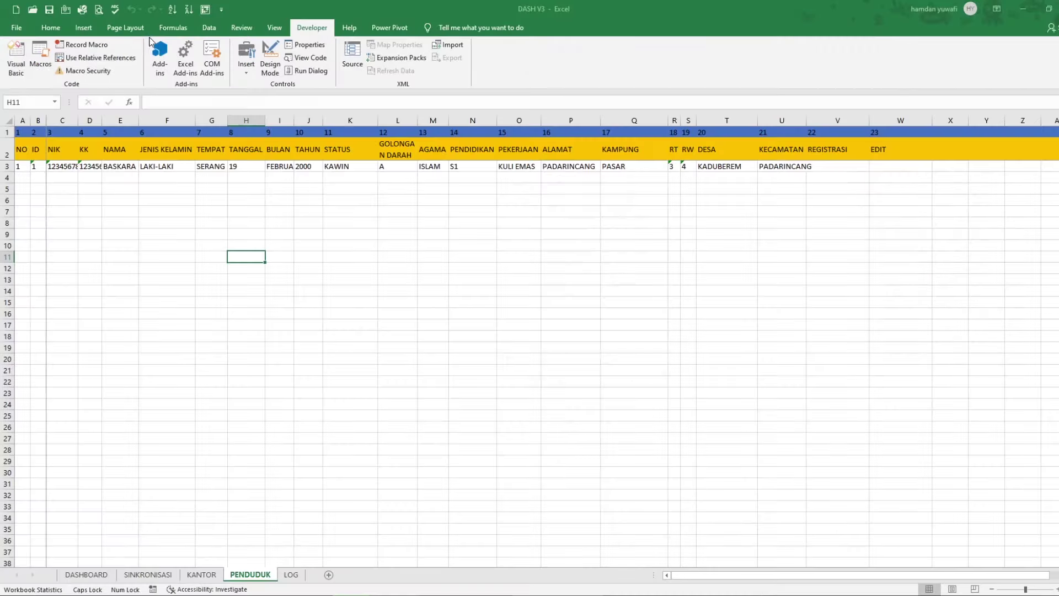
left_click(459, 174)
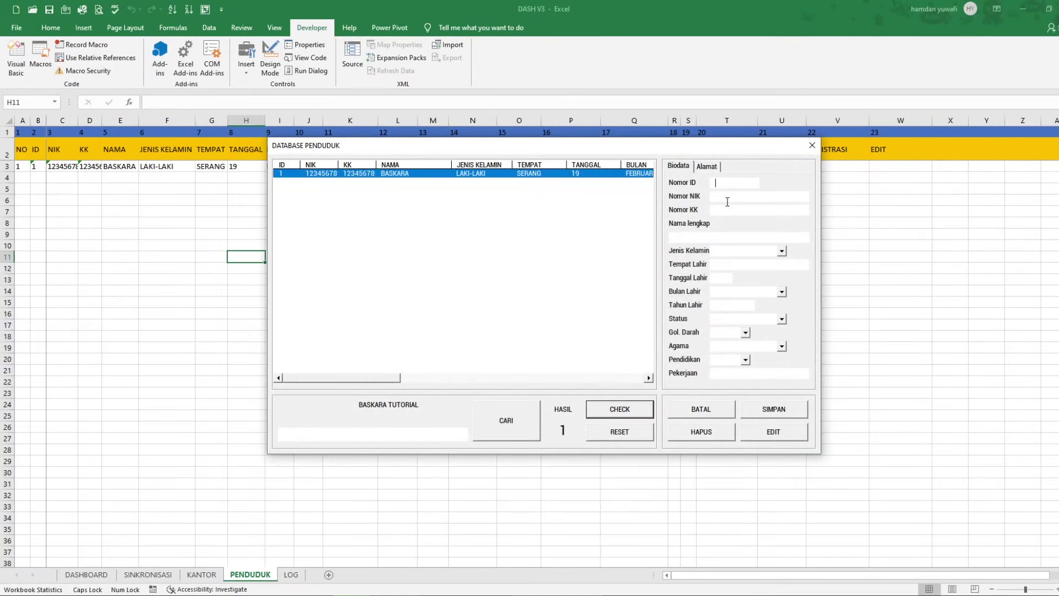
left_click(707, 166)
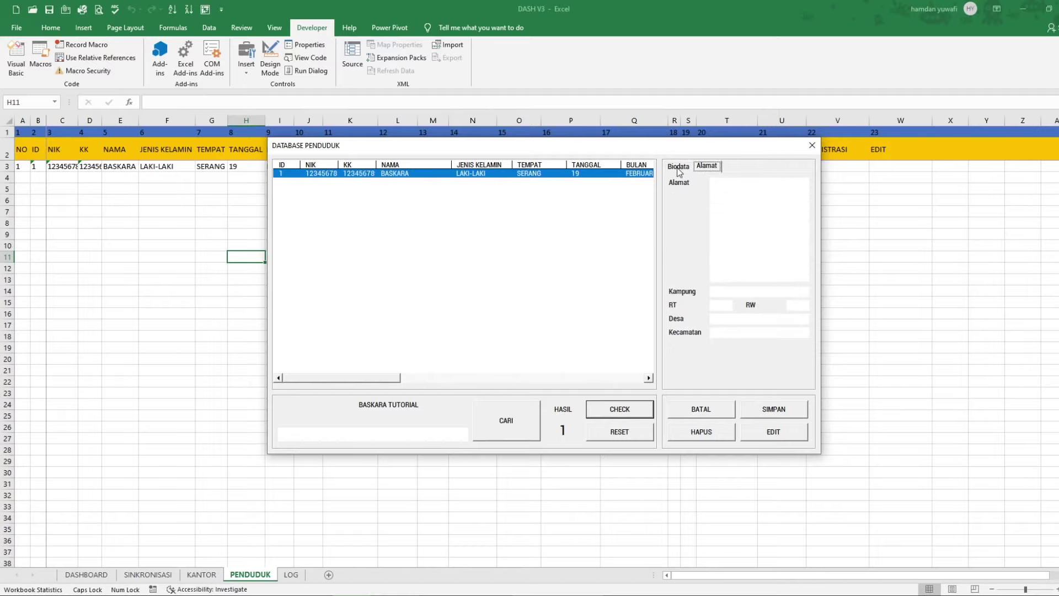
left_click(812, 145)
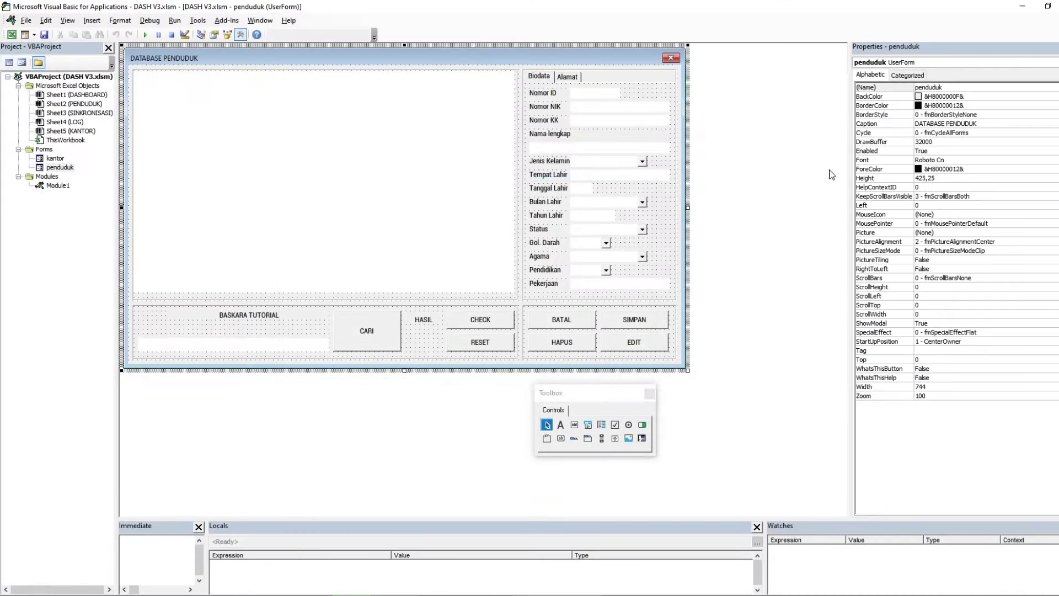
Add an empty listbox_penduduk_DblClick procedure to the penduduk form's code.
right_click(68, 167)
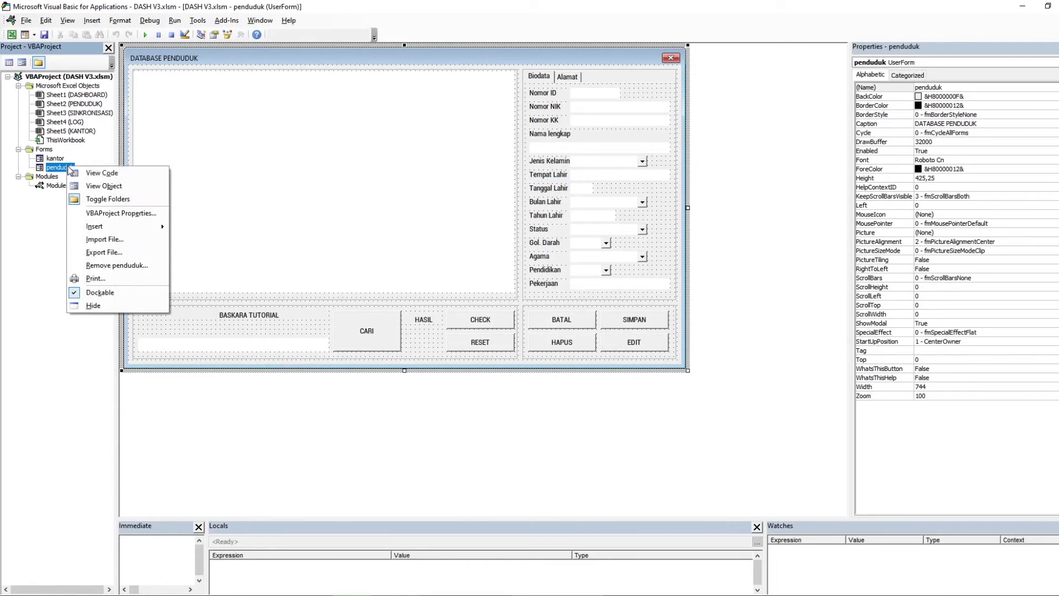
double_click(313, 146)
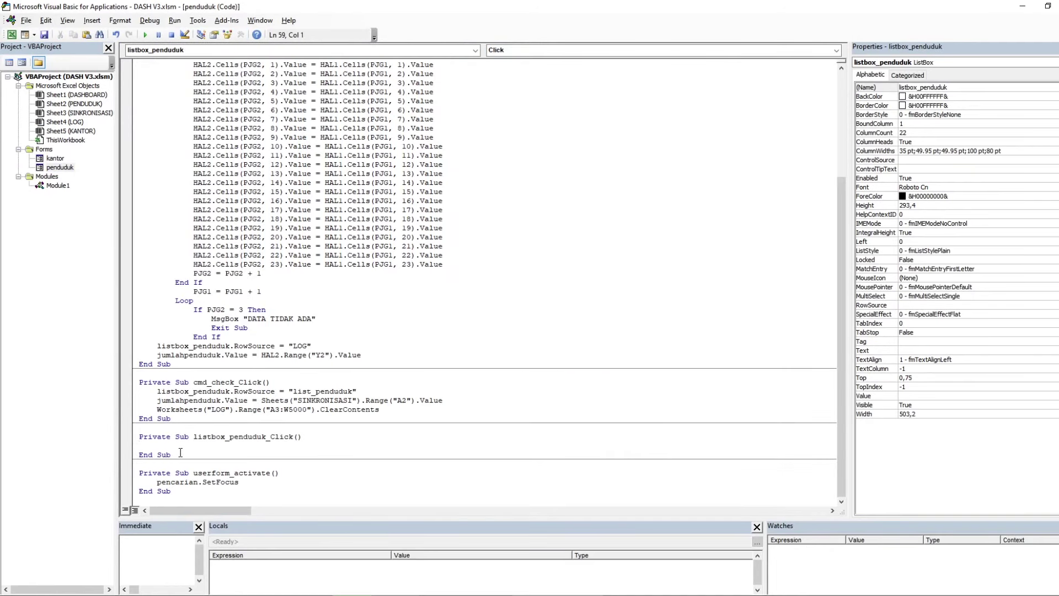
left_click(836, 50)
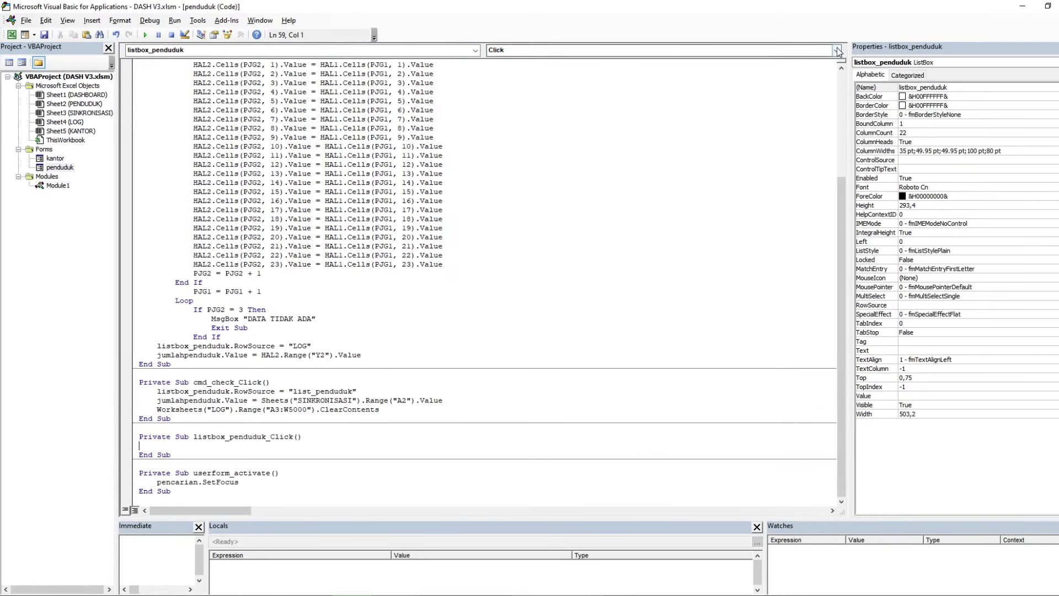
left_click(523, 110)
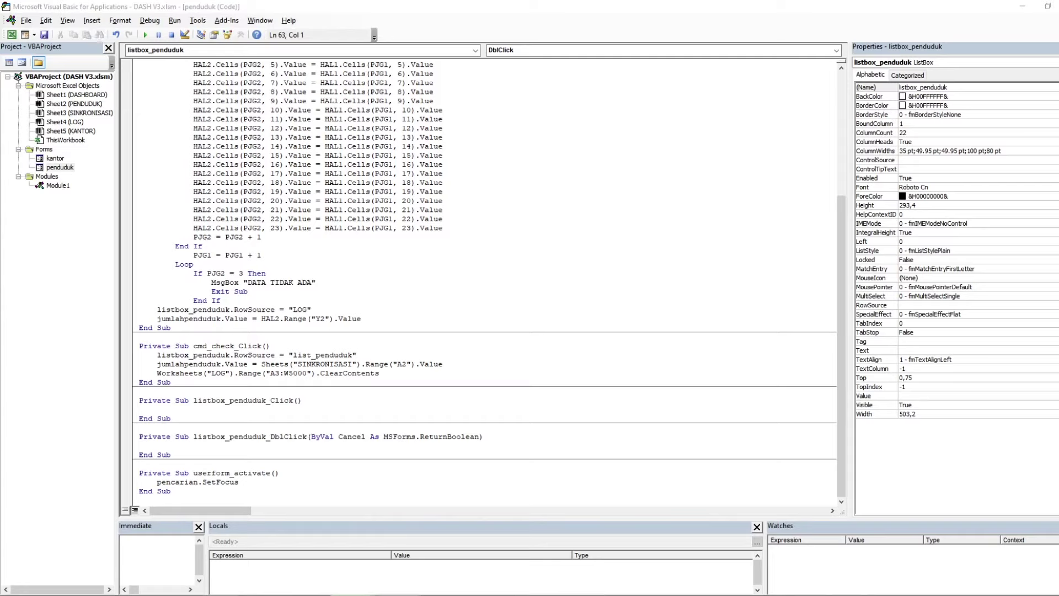
left_click(188, 590)
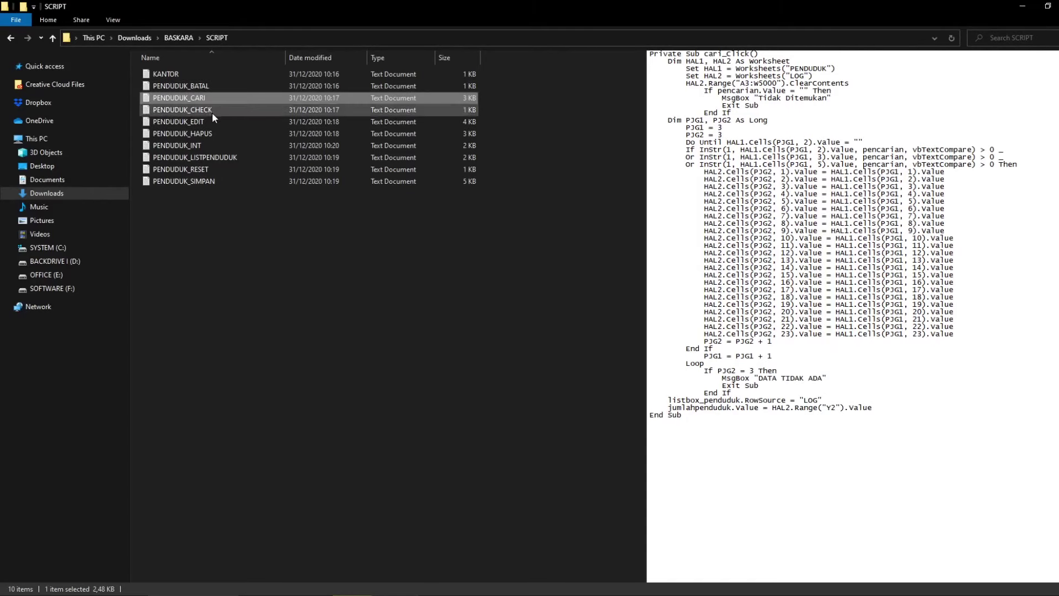
Copy the PENDUDUK_LISTPENDUDUK lines from Dim PJG to End With in Notepad.
left_click(203, 159)
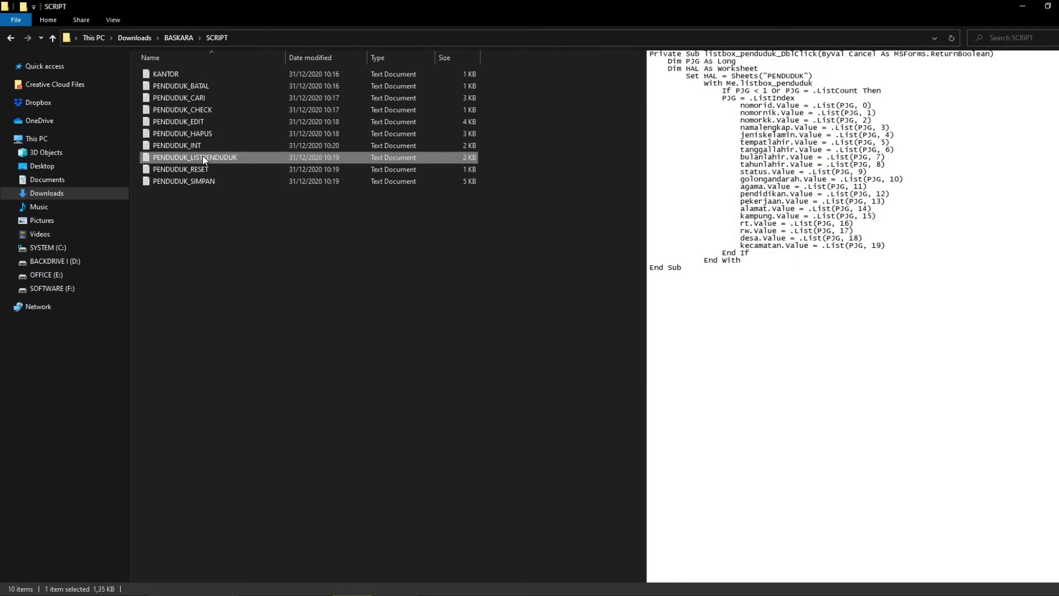
double_click(203, 159)
mouse_move(326, 388)
left_mouse_down()
mouse_move(326, 221)
mouse_move(294, 91)
left_mouse_up()
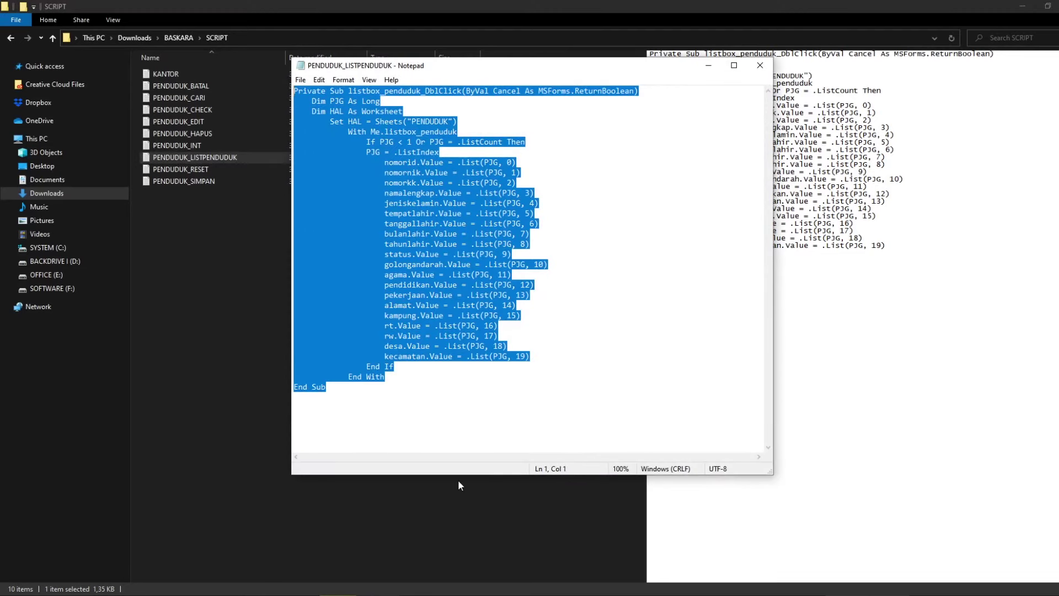
left_click(448, 285)
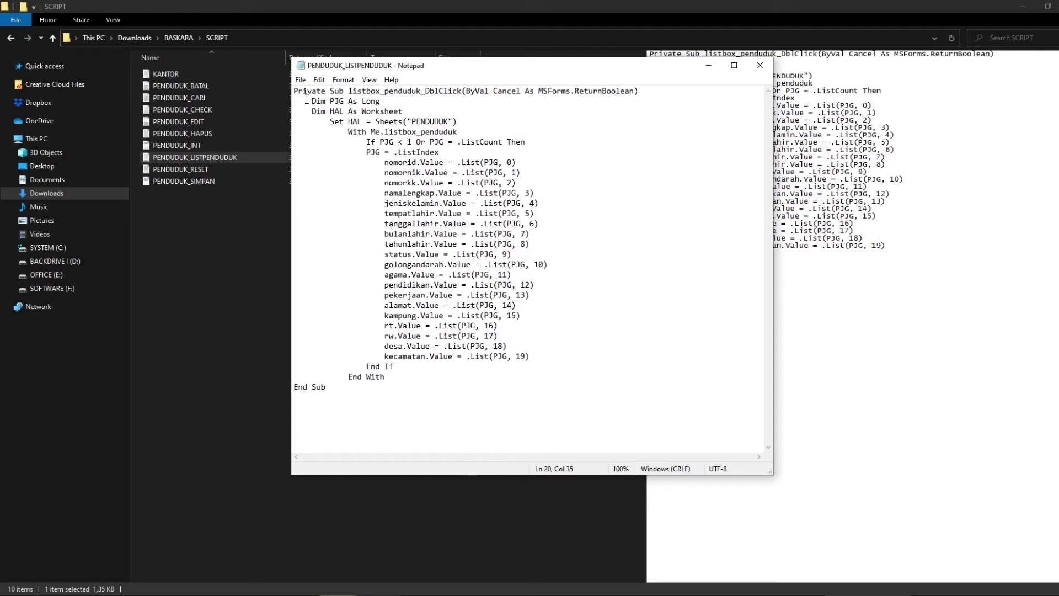
left_click_drag(307, 100, 421, 382)
key("ctrl+c")
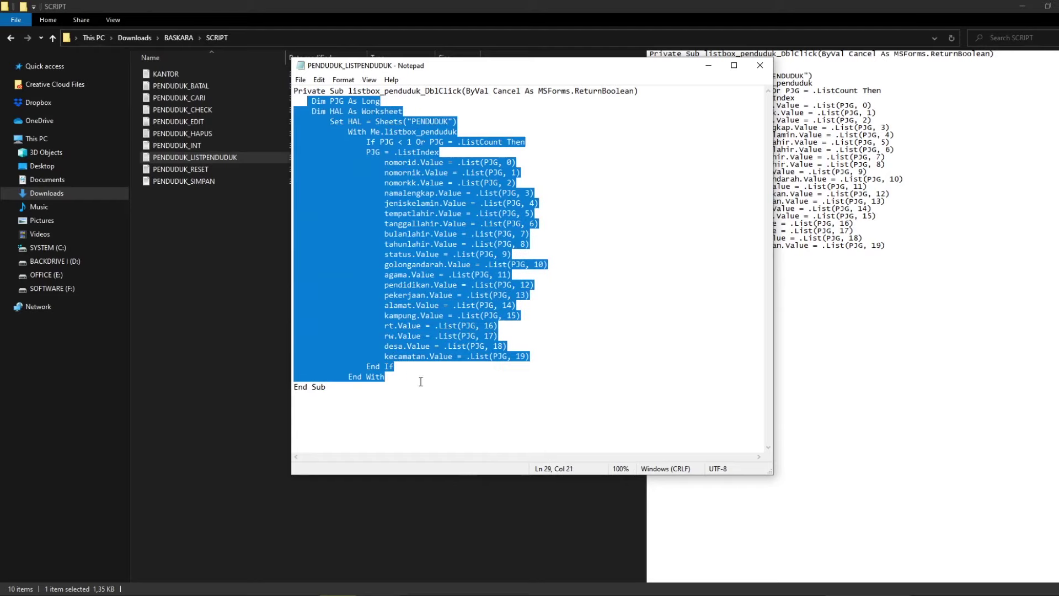
key("alt+Tab")
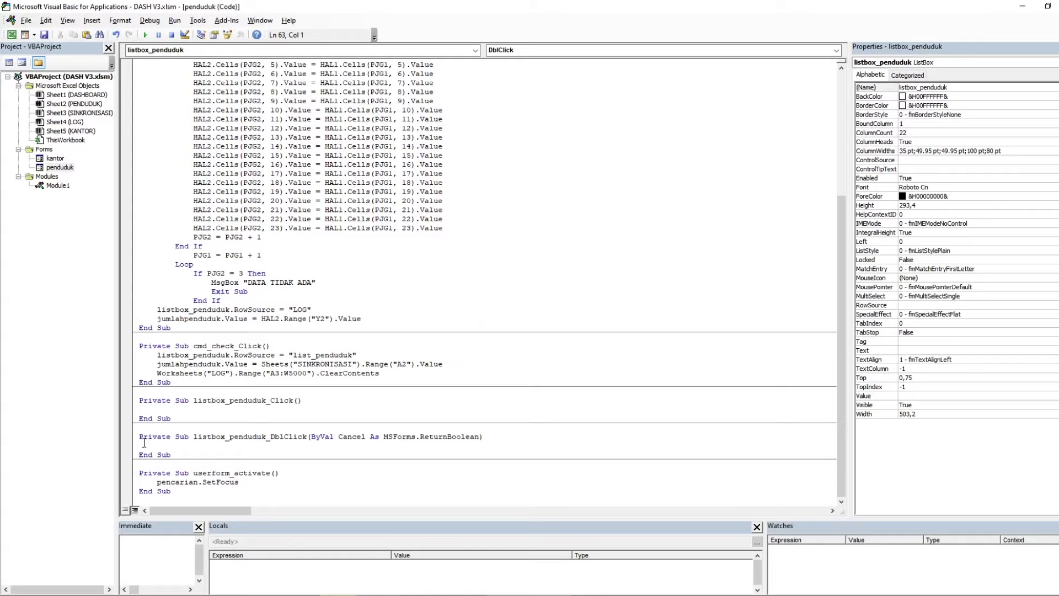
Paste the copied code into listbox_penduduk_DblClick and delete the empty Click procedure.
key("ctrl+v")
left_click_drag(171, 228, 141, 210)
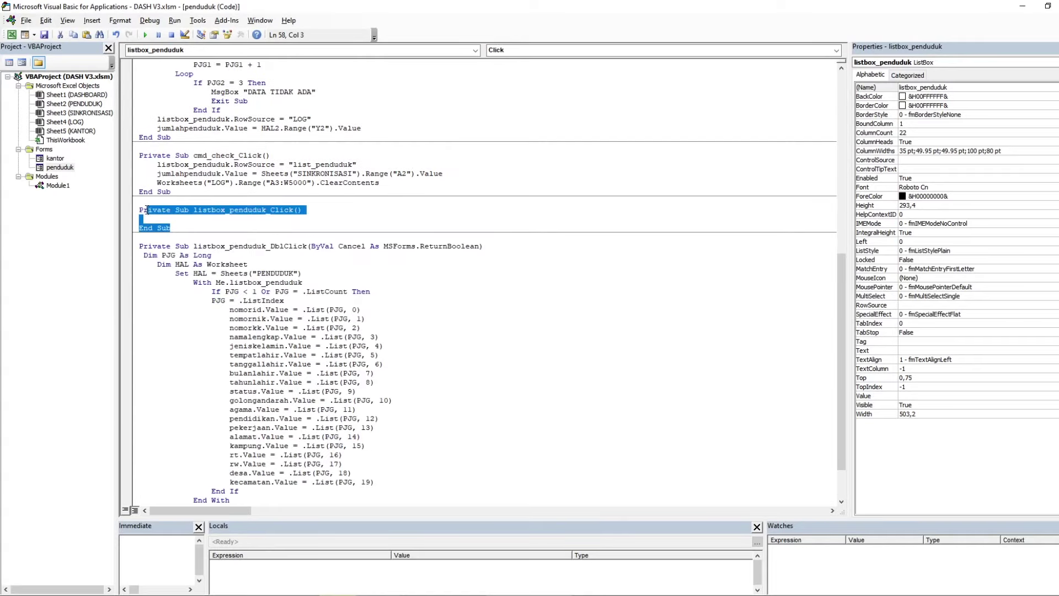
type("Pr")
key("BackSpace")
key("BackSpace")
key("BackSpace")
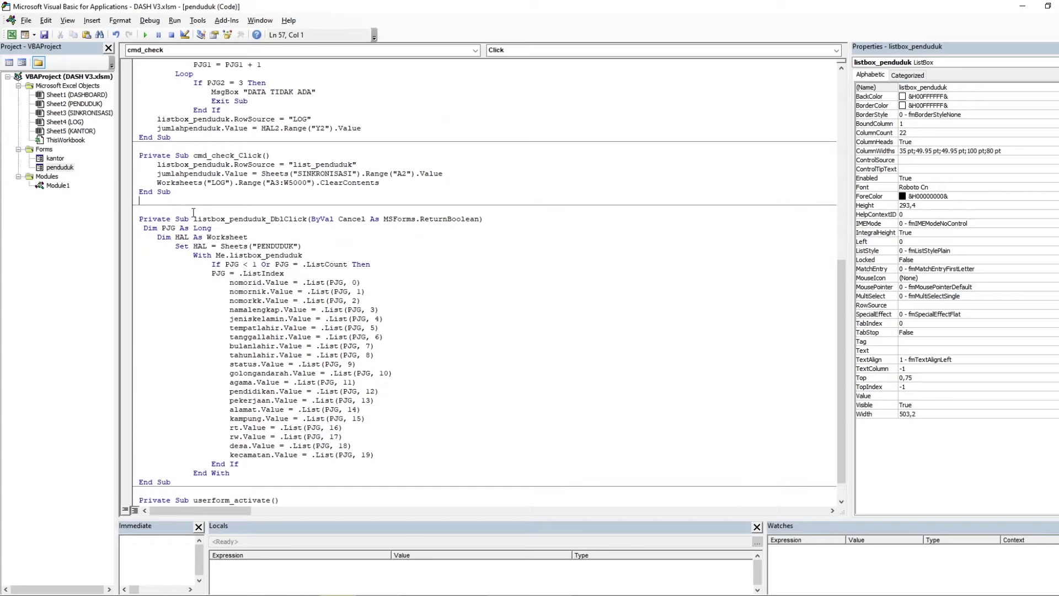
key("Delete")
key("Delete")
Review the pasted field assignments, such as agama and namalengkap, filled from list columns 0–19.
left_click(358, 365)
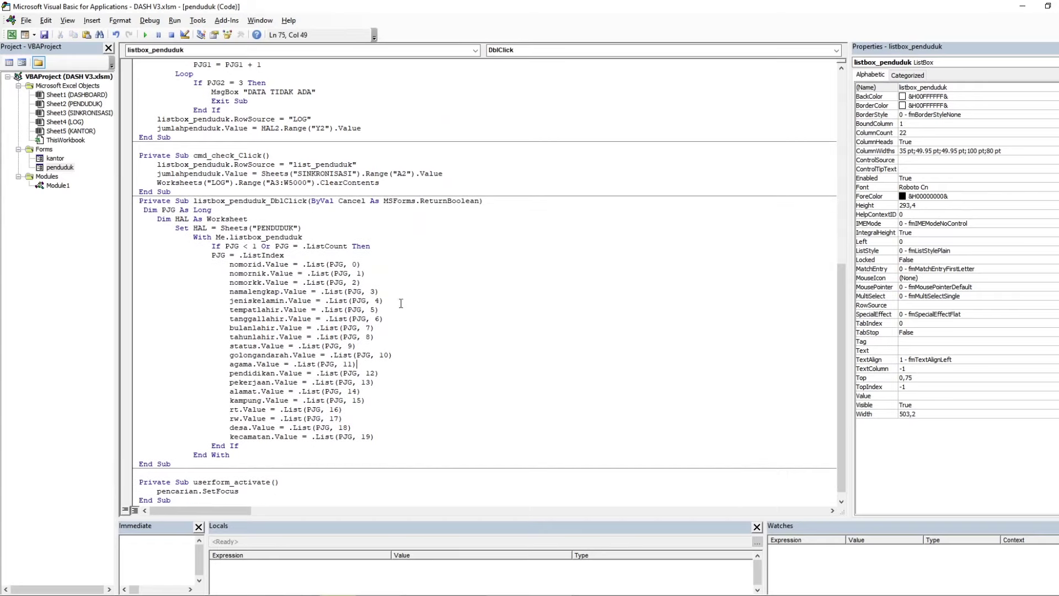
scroll(360, 268, "up", 4)
scroll(360, 267, "up", 1)
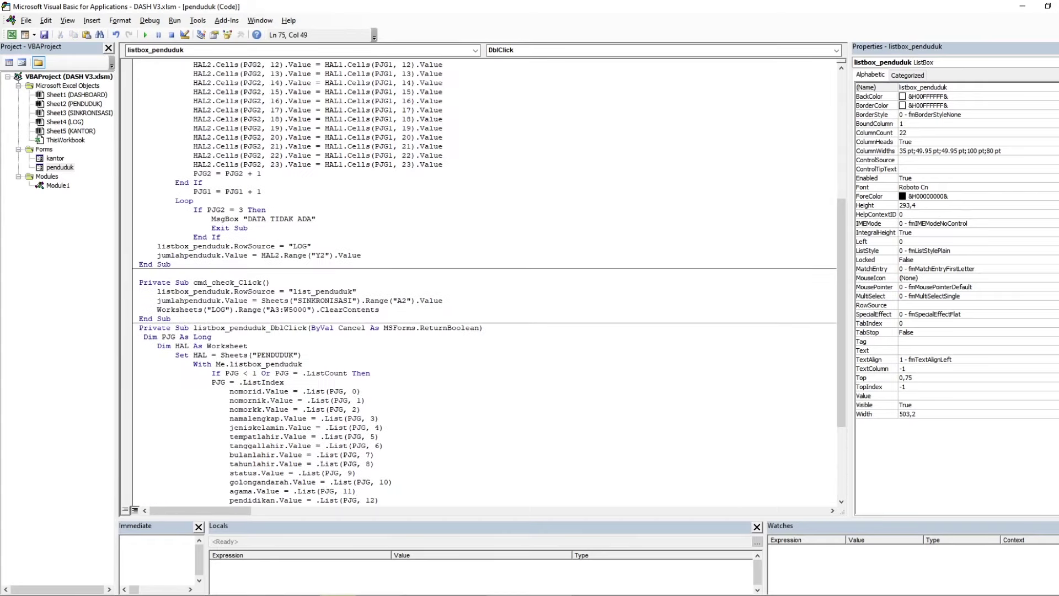
left_click(380, 418)
scroll(380, 419, "down", 5)
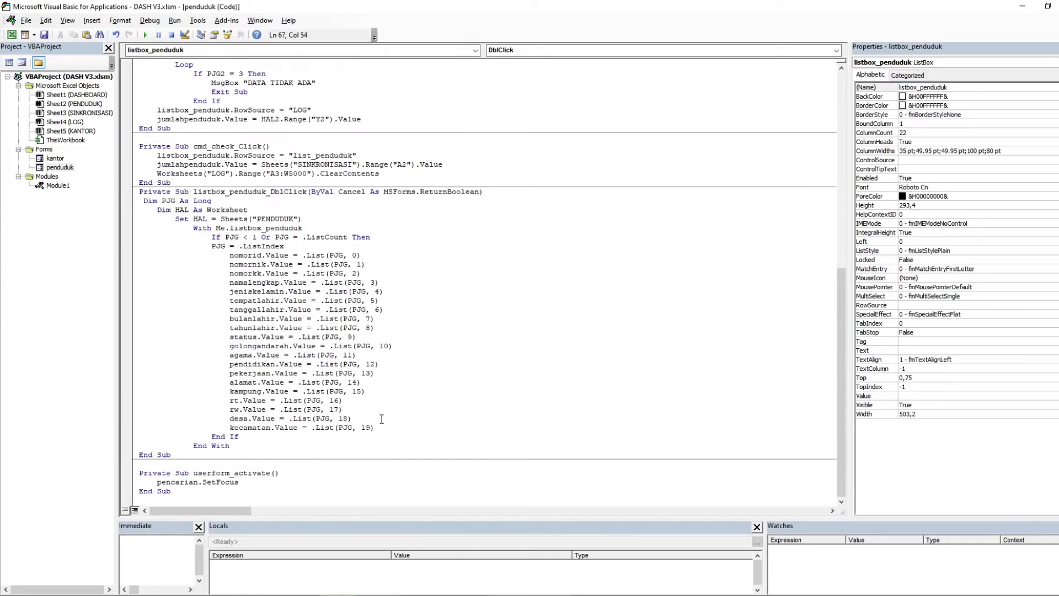
scroll(381, 419, "up", 1)
scroll(381, 419, "down", 1)
scroll(382, 418, "up", 2)
scroll(381, 419, "down", 1)
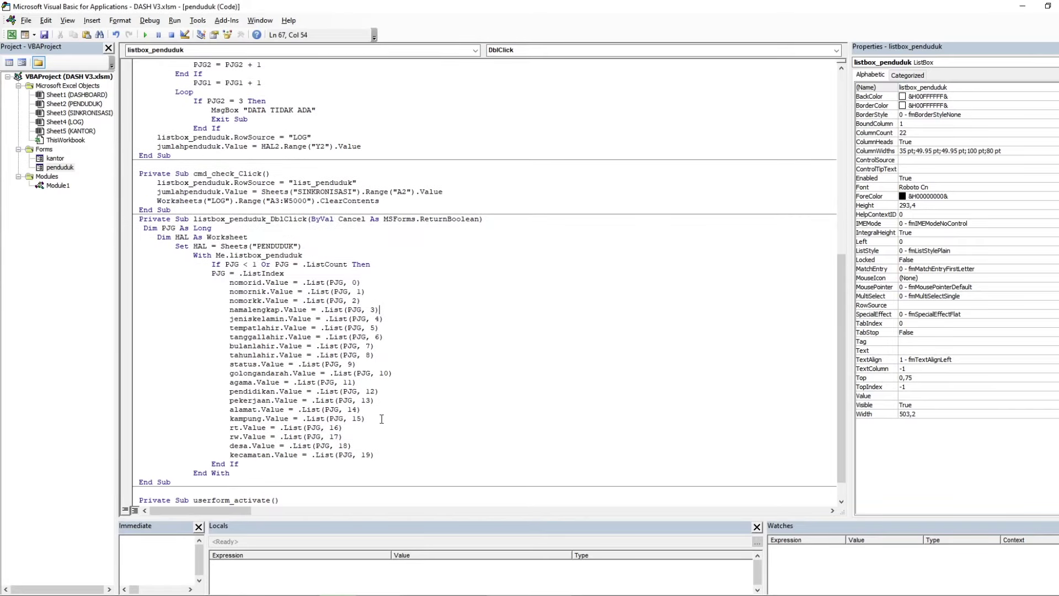
scroll(381, 418, "up", 1)
scroll(389, 422, "down", 1)
scroll(392, 424, "down", 4)
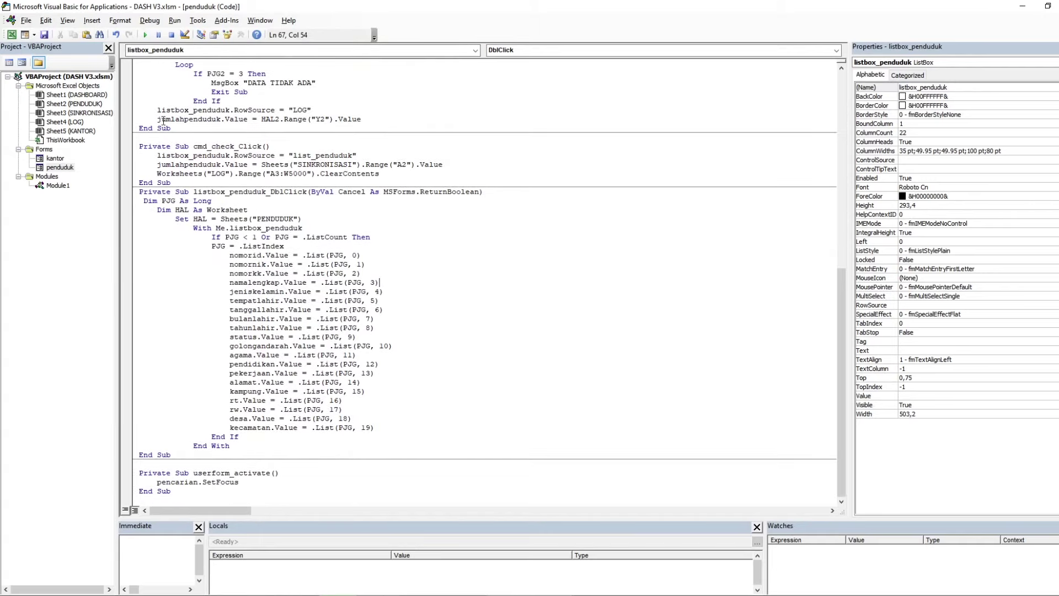
Test the form: load records with CHECK, pull BASKARA into the fields, flip Biodata/Alamat pages, close.
left_click(145, 35)
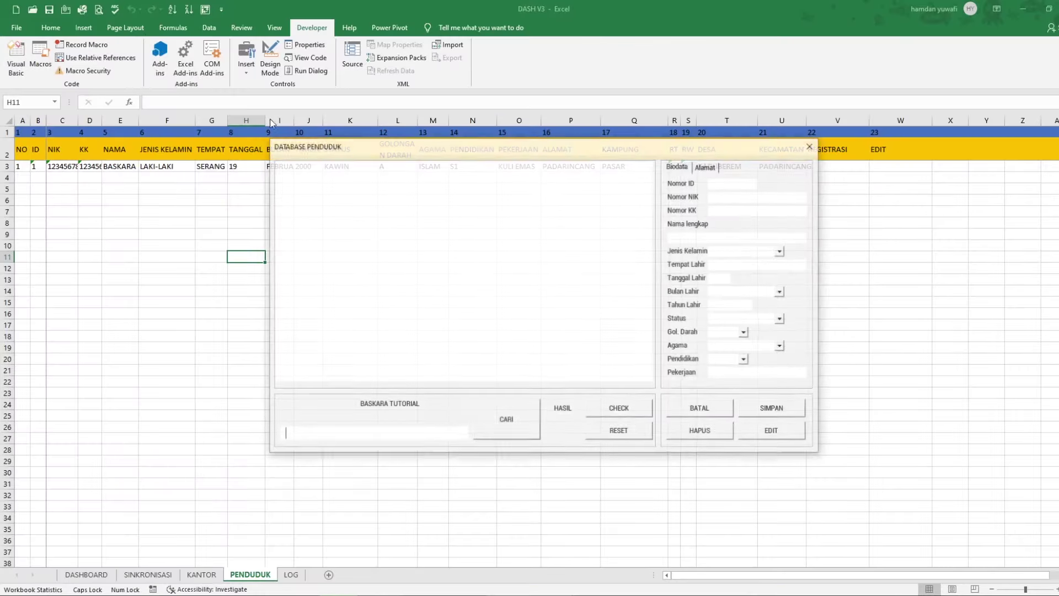
left_click(618, 413)
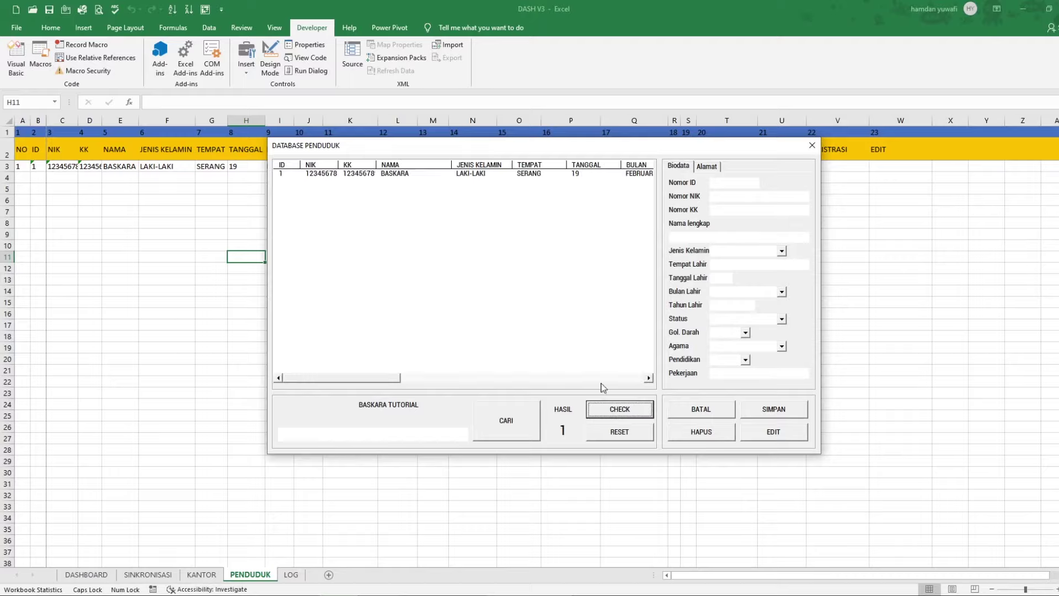
left_click(406, 175)
left_click(714, 166)
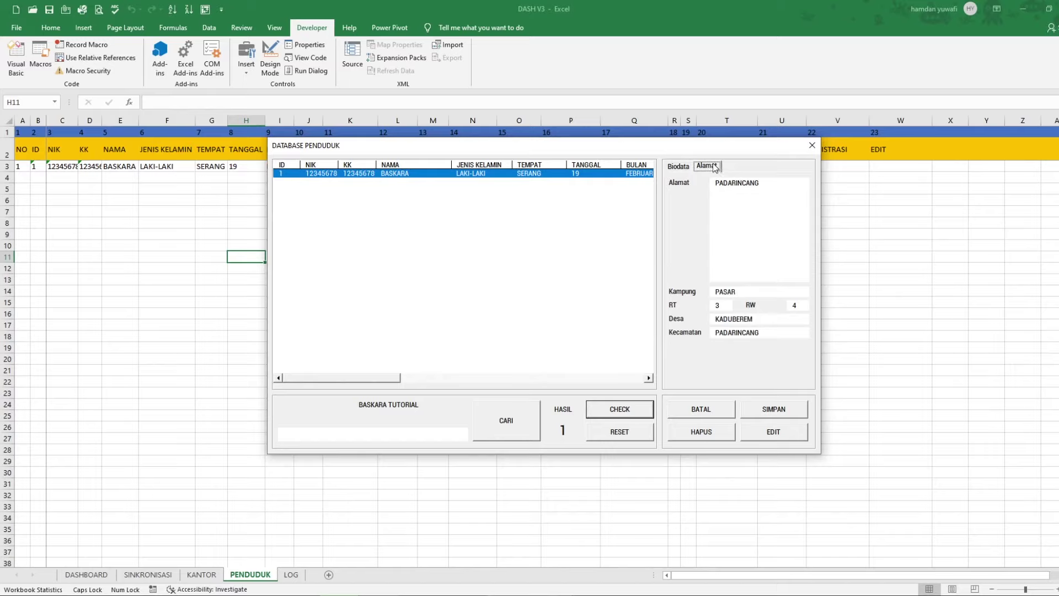
left_click(678, 167)
left_click(715, 166)
left_click(678, 166)
left_click(715, 167)
left_click(678, 167)
left_click(812, 145)
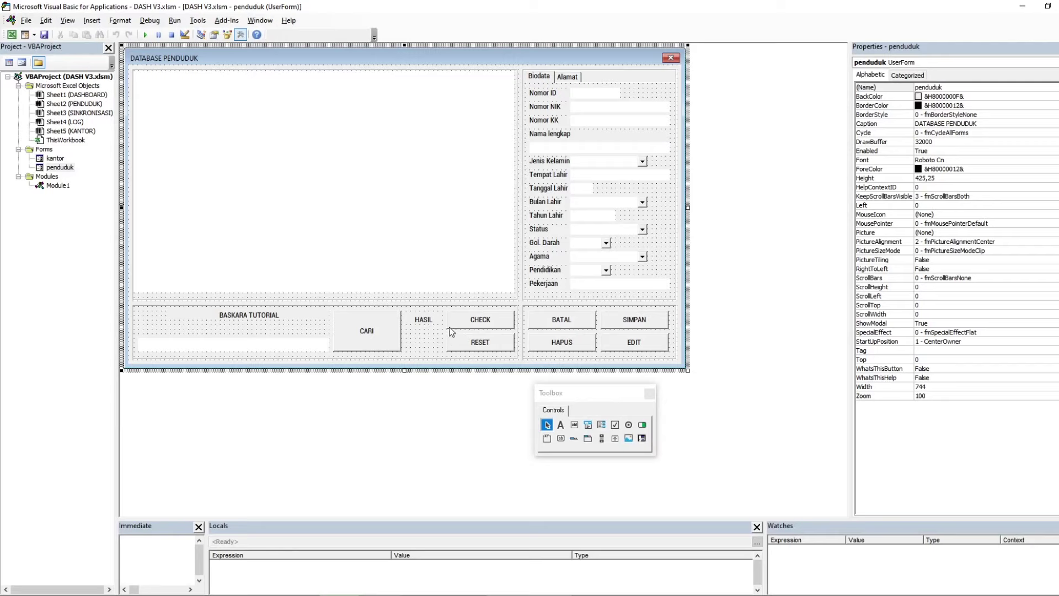
Create the RESET button's click procedure and copy the reset body lines from PENDUDUK_RESET.
left_click(473, 347)
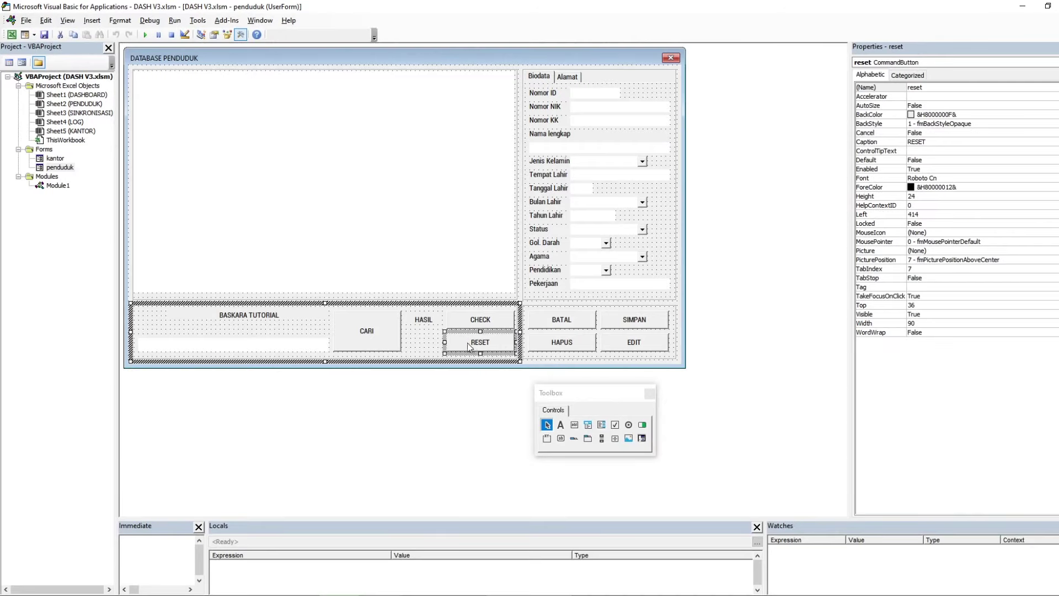
double_click(469, 347)
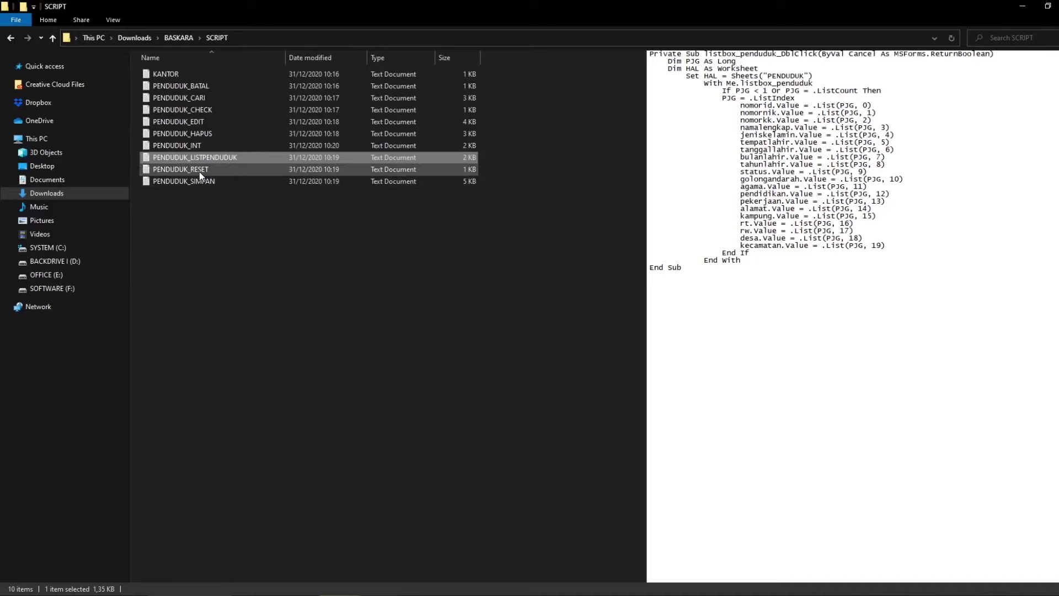
double_click(200, 171)
key("ctrl+a")
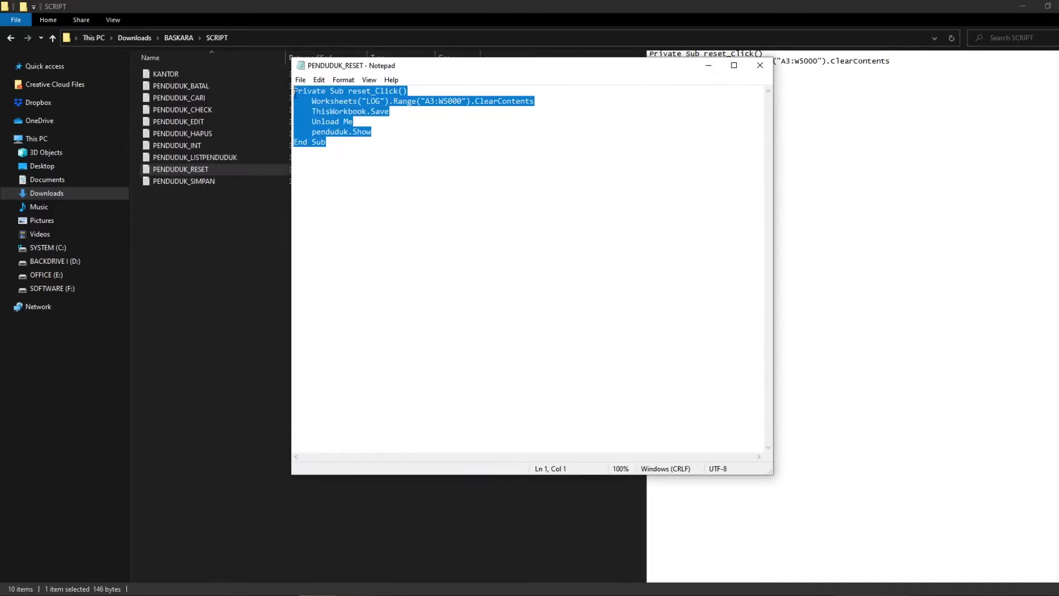
left_click_drag(375, 128, 312, 101)
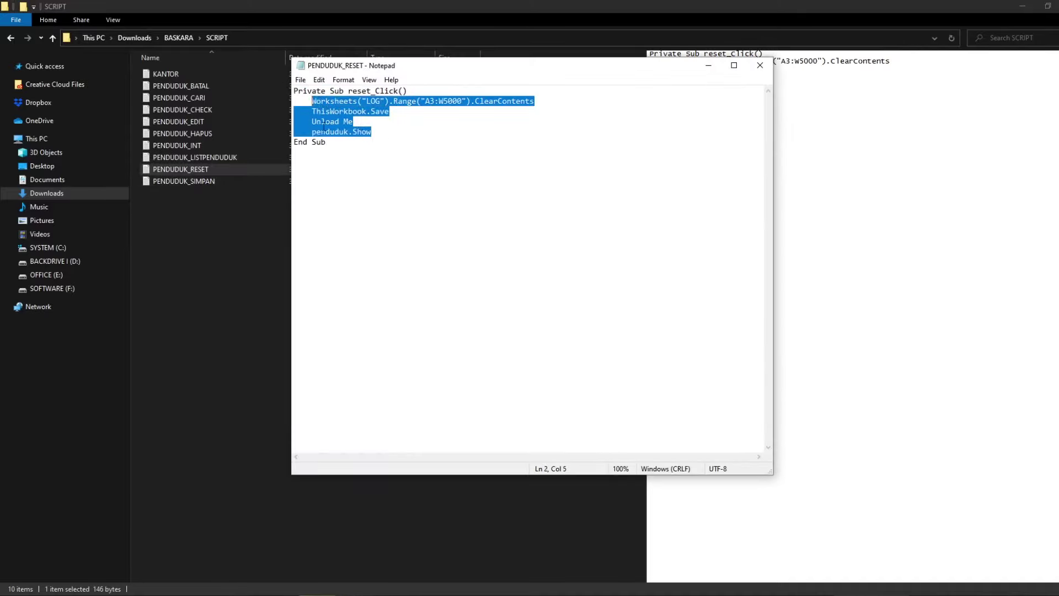
key("alt+Tab")
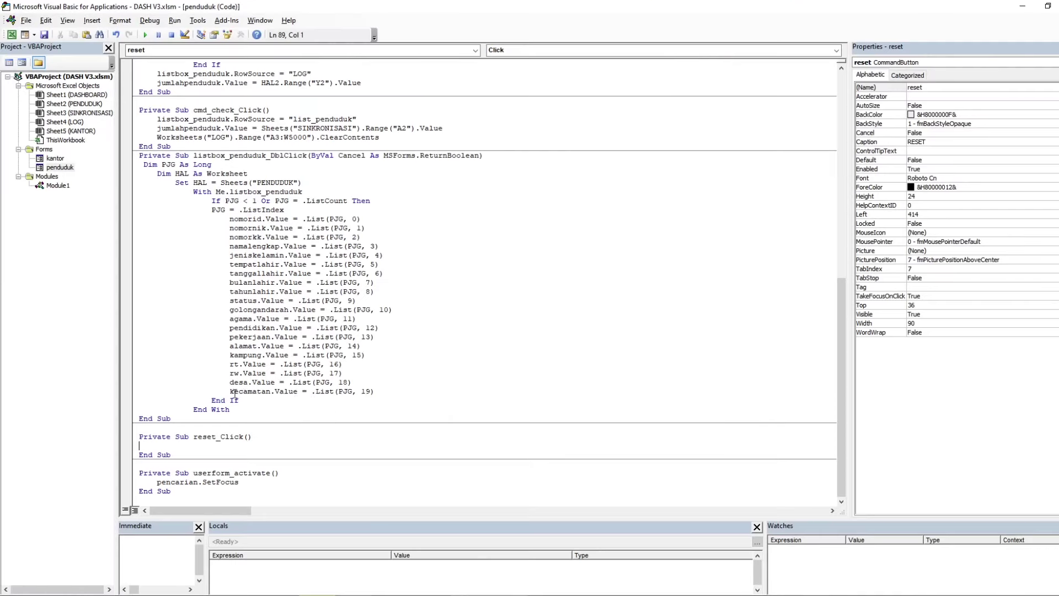
Paste the four reset lines into reset_Click, indent the LOG clearing line, and run the form.
type("Worksheets(\"LOG\").Range(\"A3:W5000\").ClearContents     ThisWorkbook.Save     Unload Me     penduduk.Show")
scroll(172, 442, "down", 1)
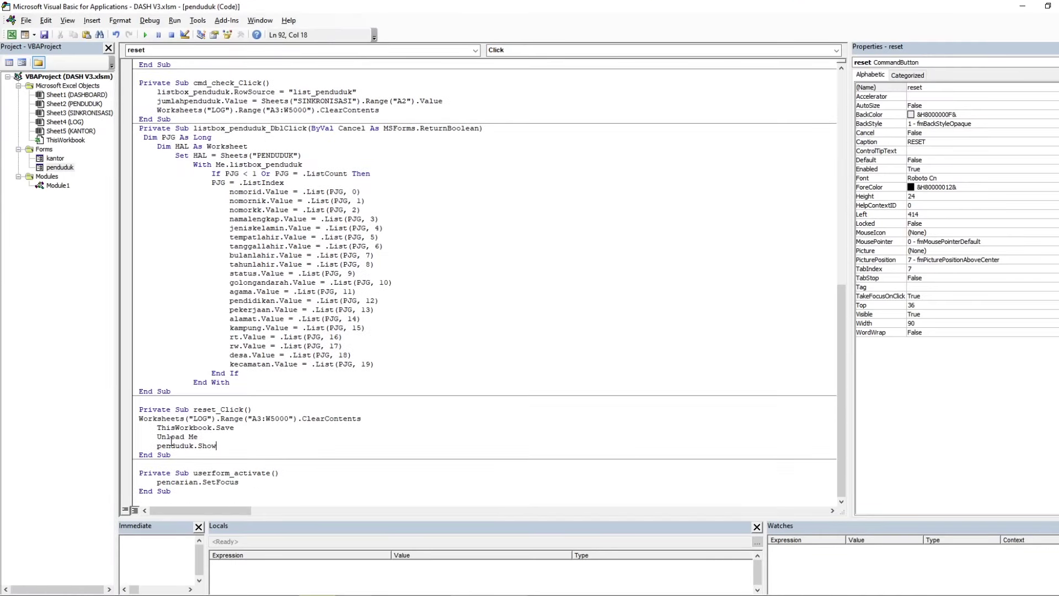
left_click(140, 419)
key("Tab")
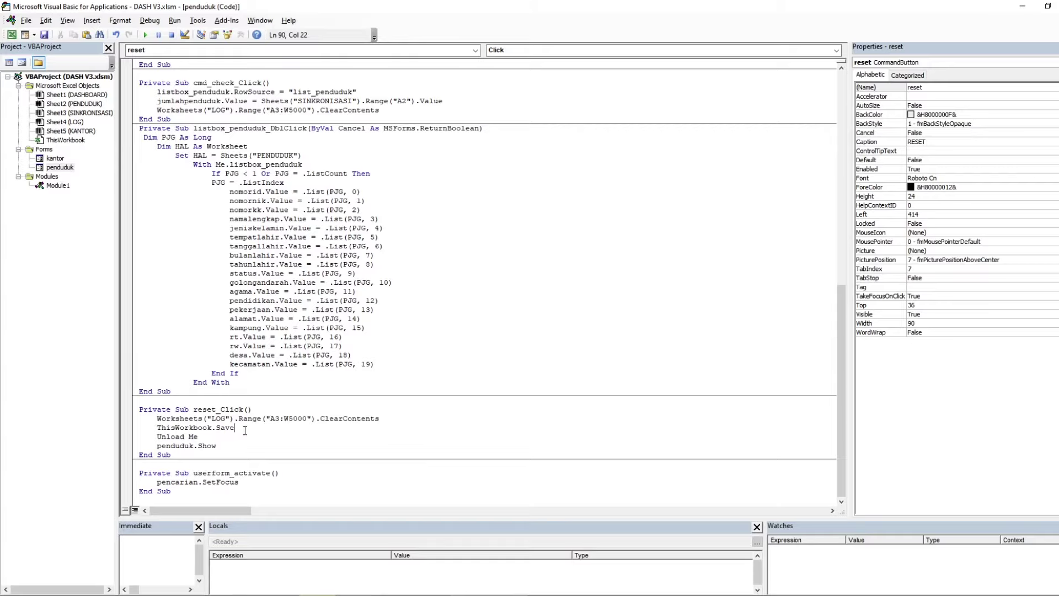
key("alt+Tab")
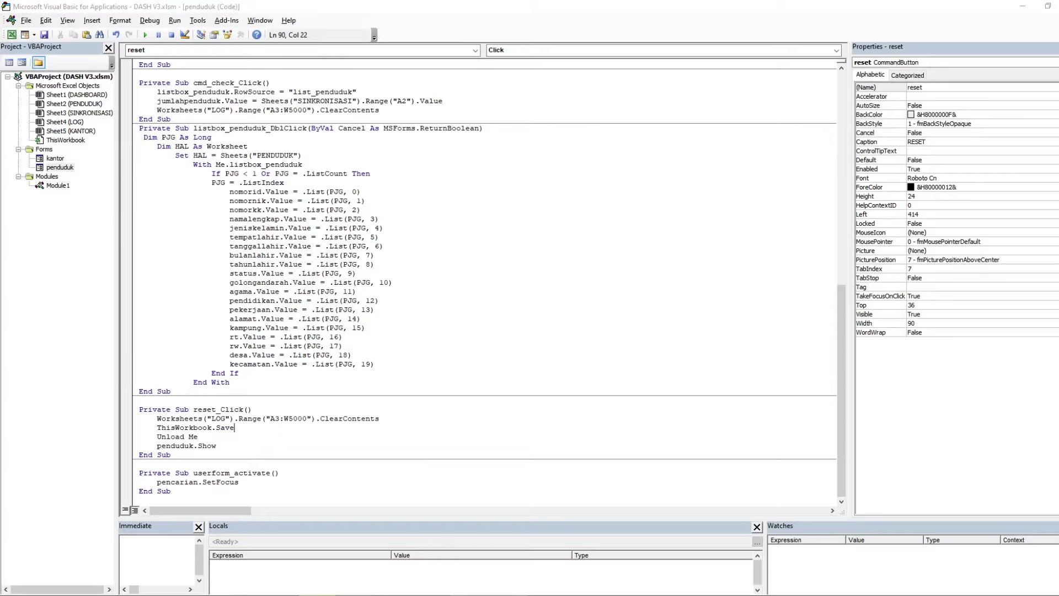
left_click(238, 443)
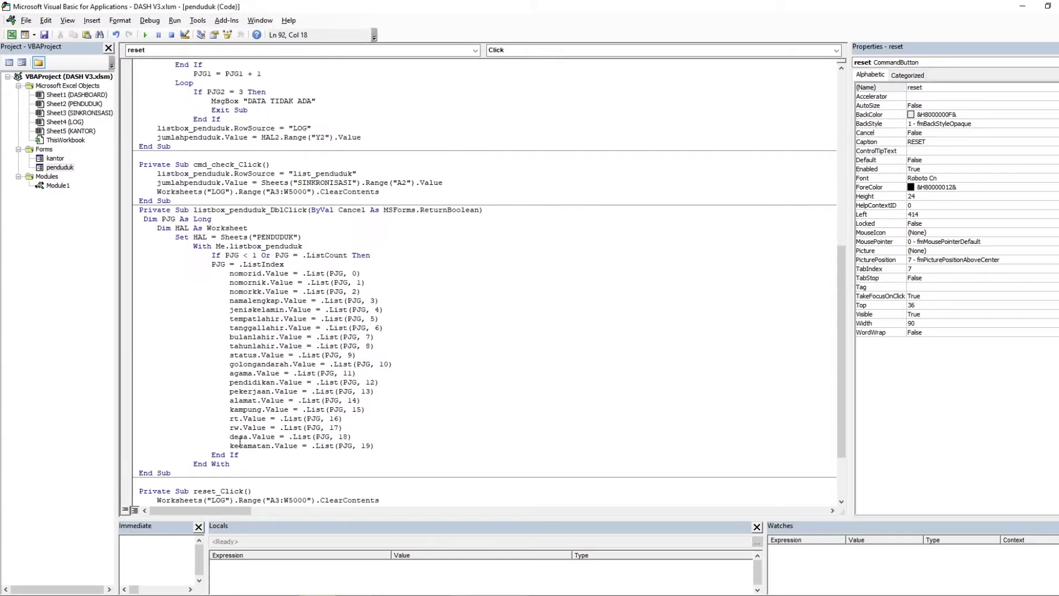
left_click(225, 436)
key("F5")
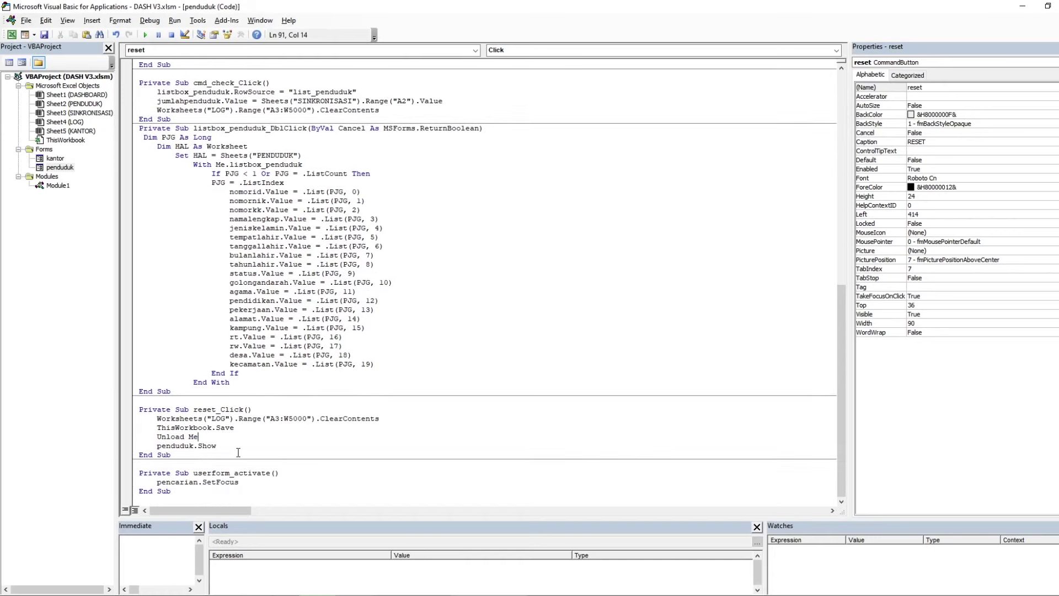
left_click(233, 446)
left_click(145, 35)
Fill the list with CHECK, empty it with RESET, then close, rerun and close the form.
left_click(617, 411)
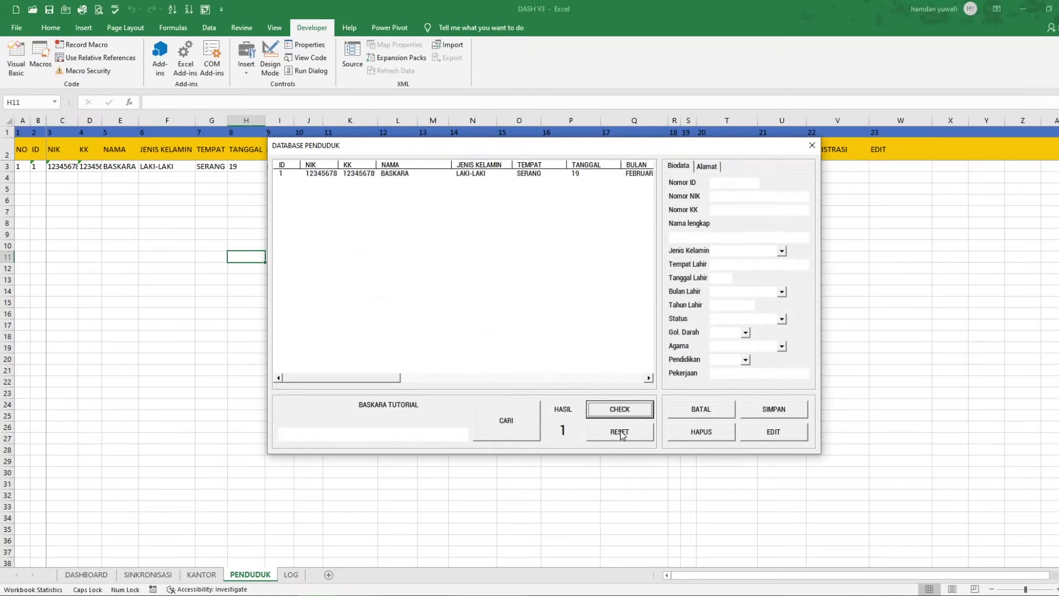
left_click(620, 434)
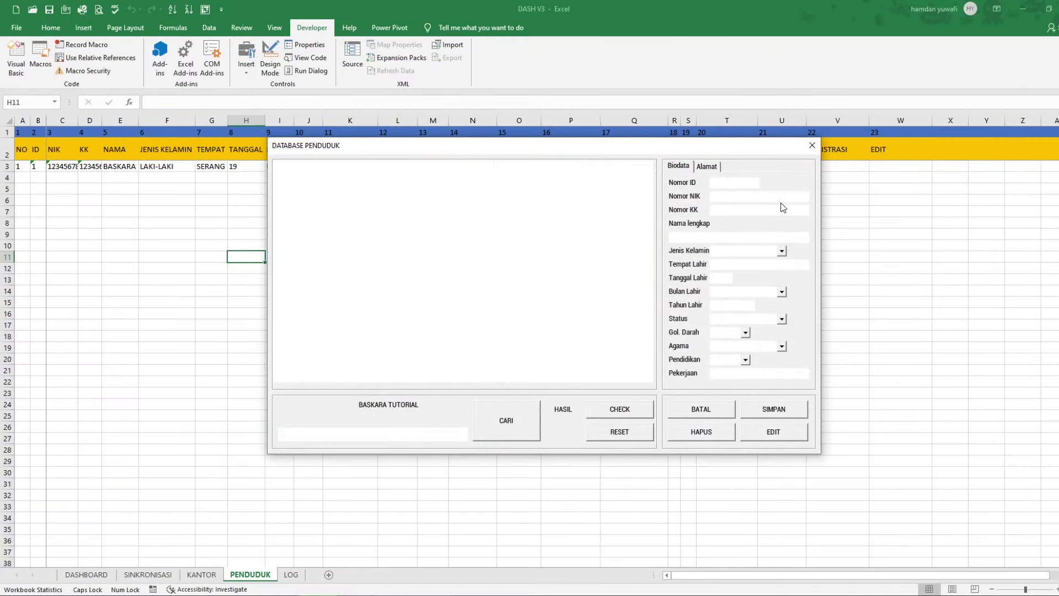
left_click(813, 145)
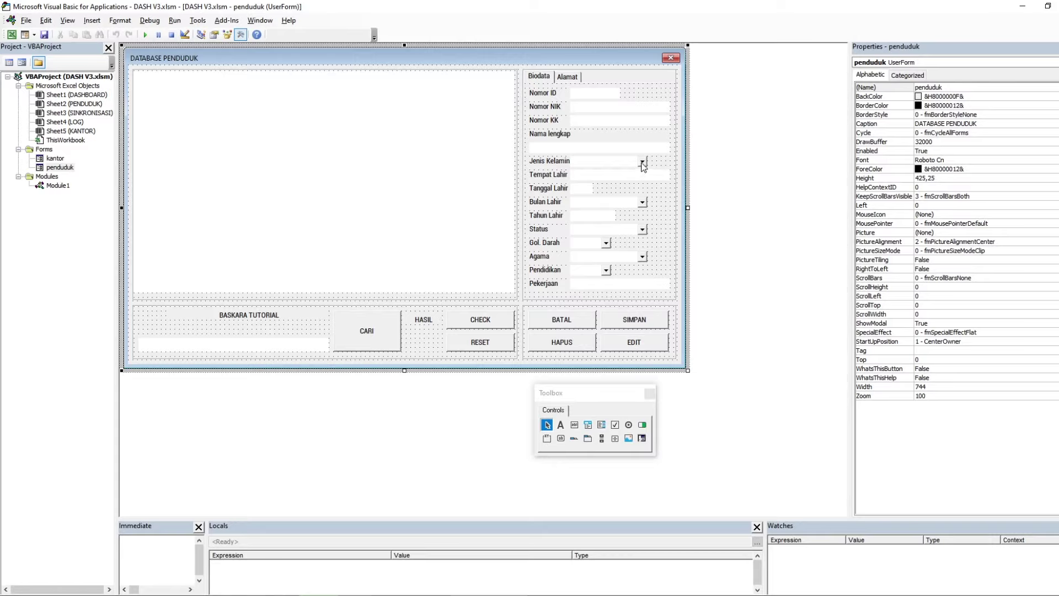
left_click(145, 34)
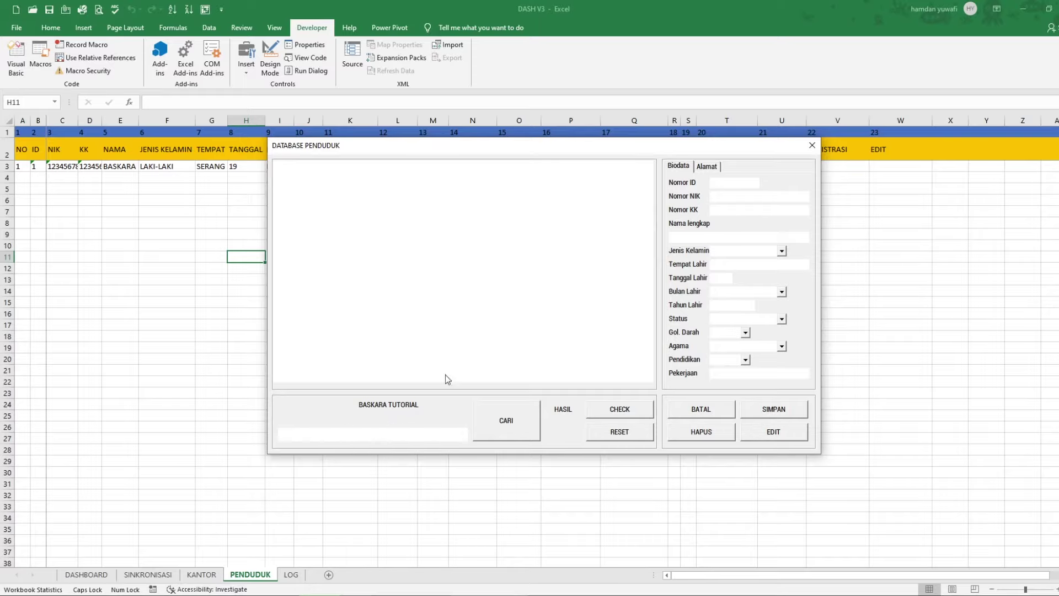
left_click(812, 145)
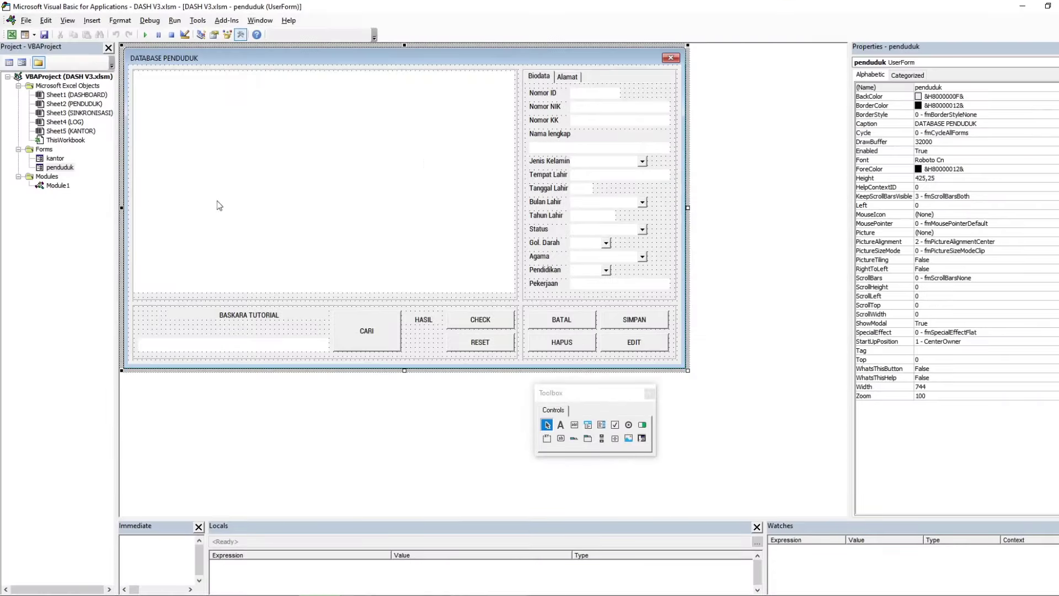
right_click(67, 167)
Add an empty Private Sub userform_initialize() procedure below userform_activate in the penduduk code.
left_click(100, 172)
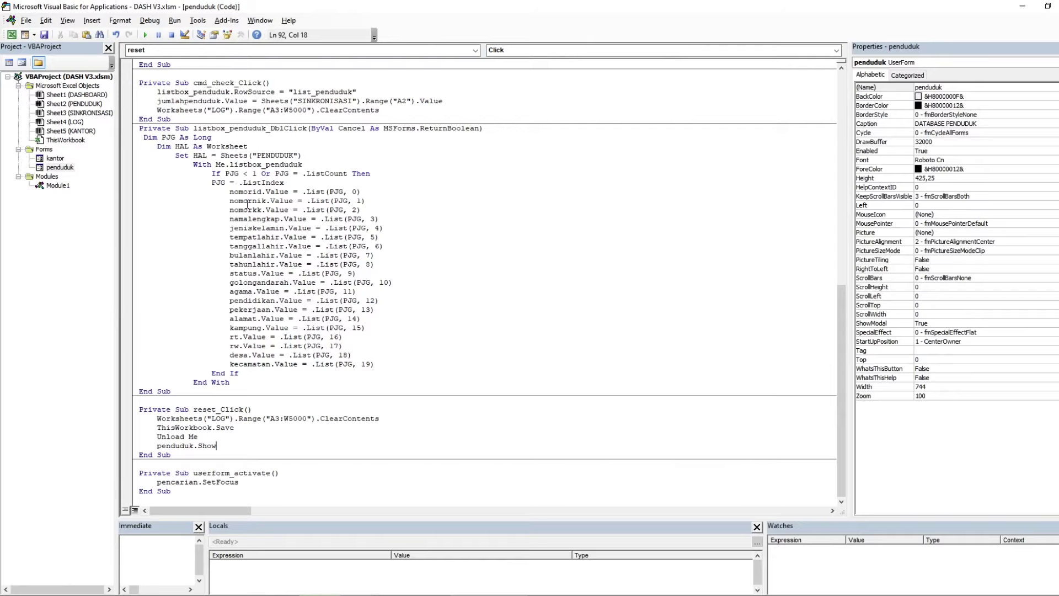
type("private su")
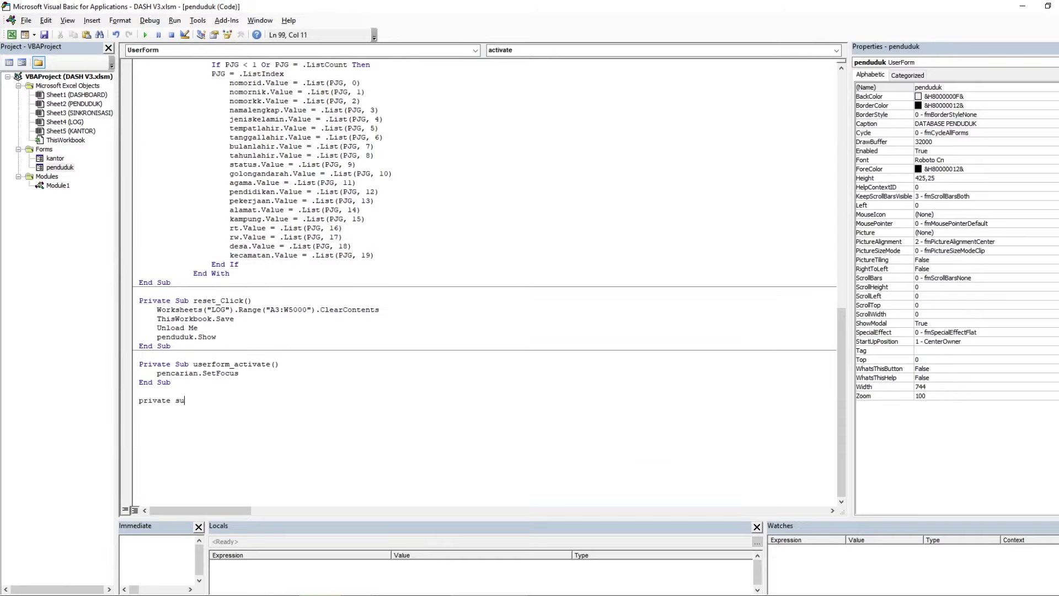
type("fo")
type("or")
type("_initia")
type("lize(")
key("Return")
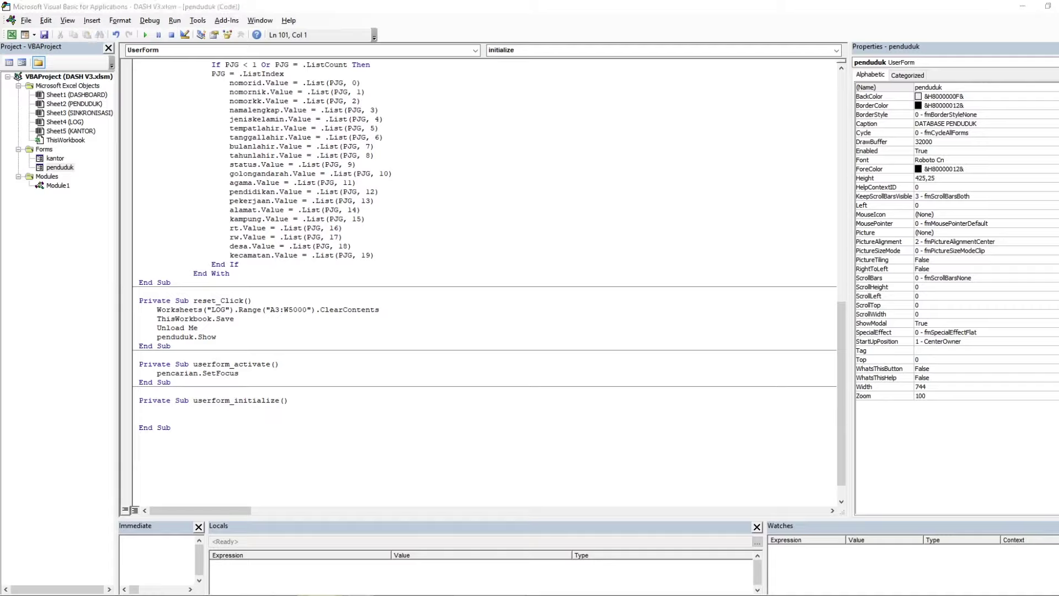
key("alt+Tab")
left_click(314, 236)
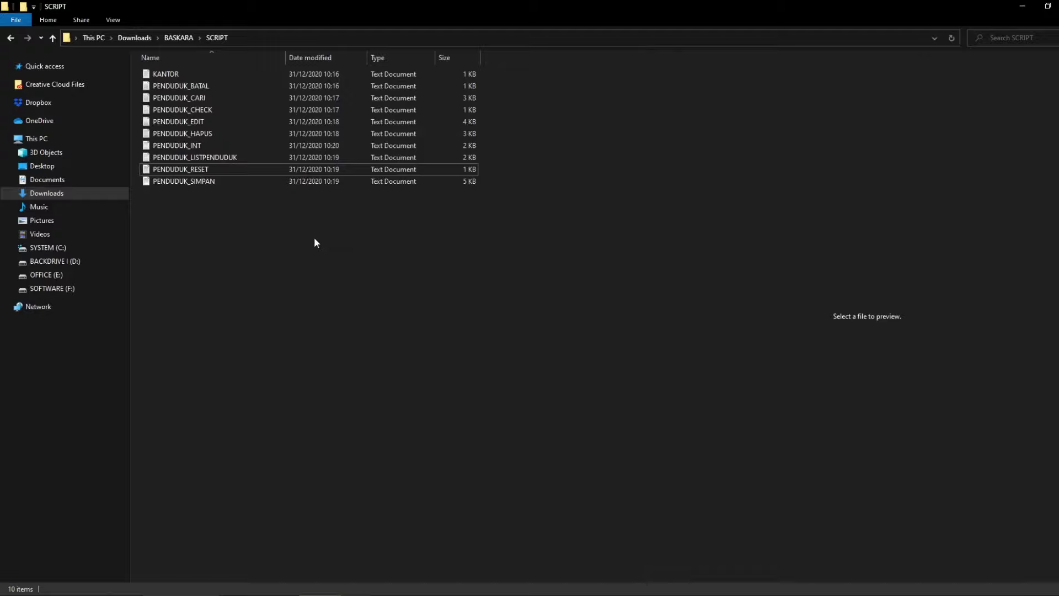
Copy the PENDUDUK_INT code from the tanggal line to the end and paste it into userform_initialize.
double_click(207, 145)
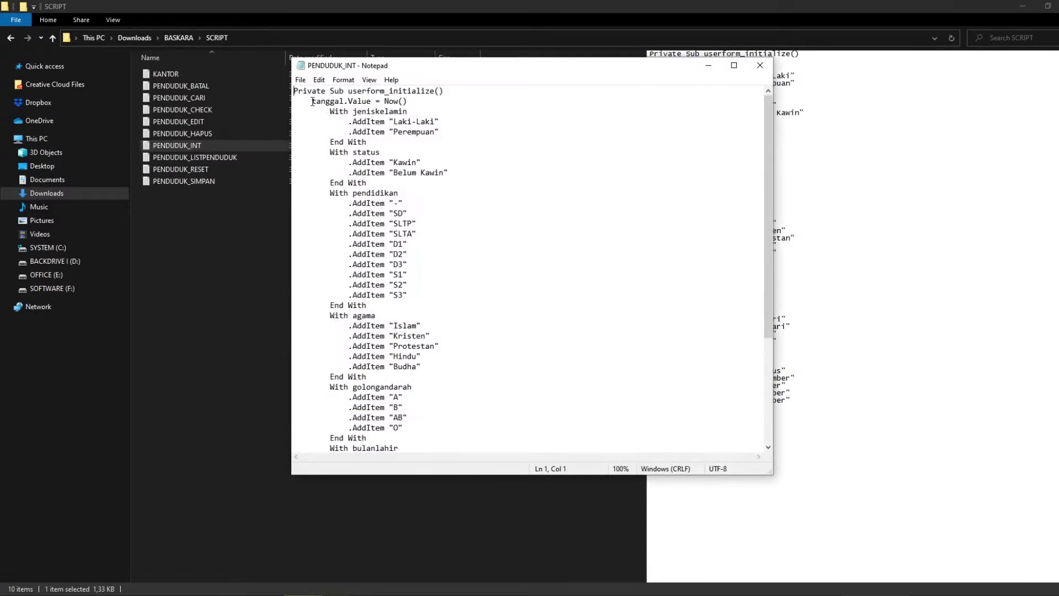
left_click(312, 101)
scroll(447, 197, "down", 10)
left_click(383, 429, "shift")
scroll(474, 251, "up", 10)
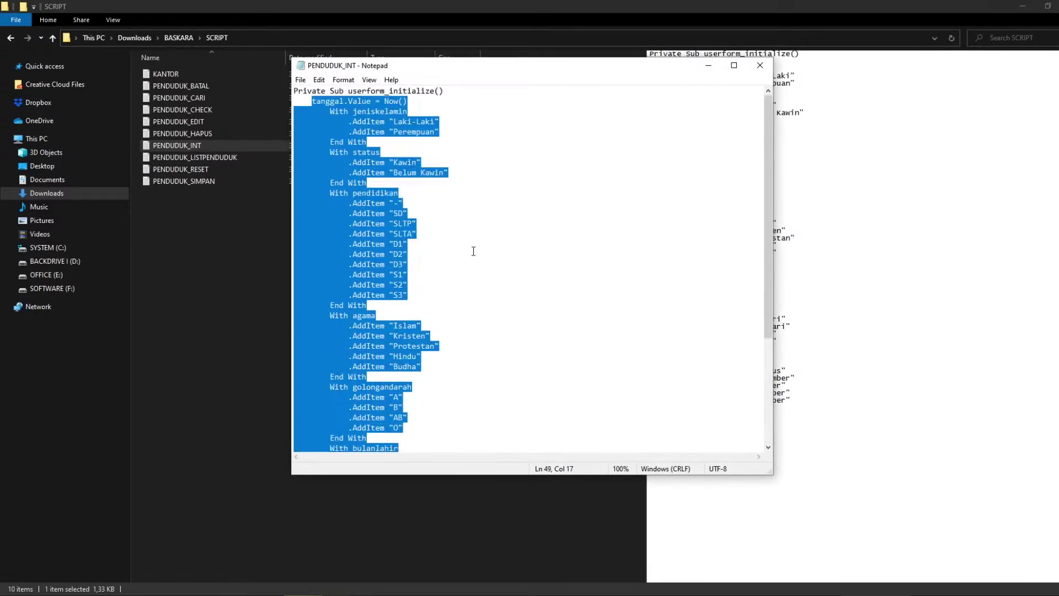
key("alt+Tab")
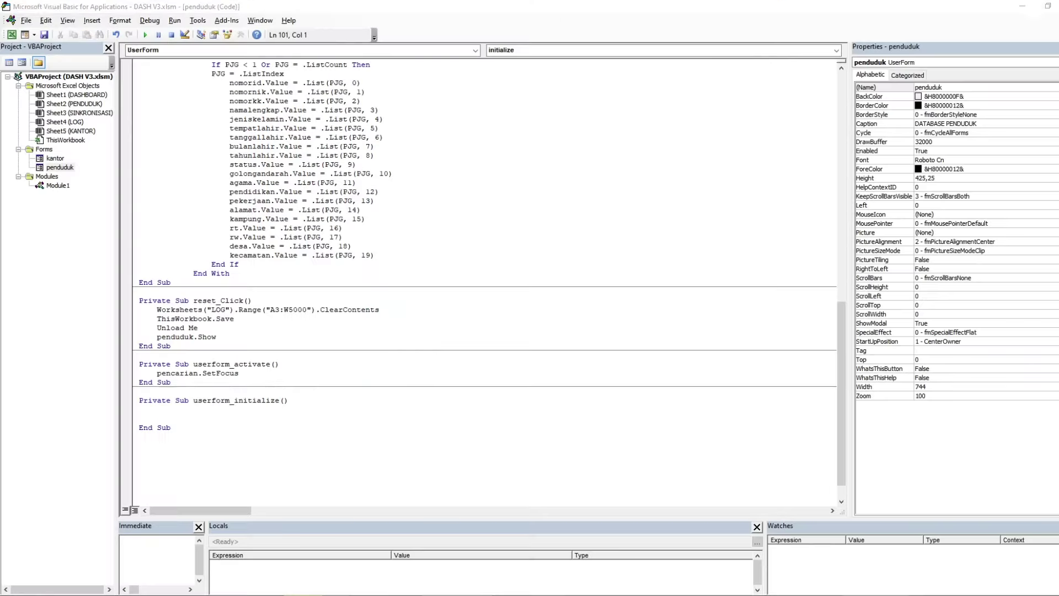
key("ctrl+v")
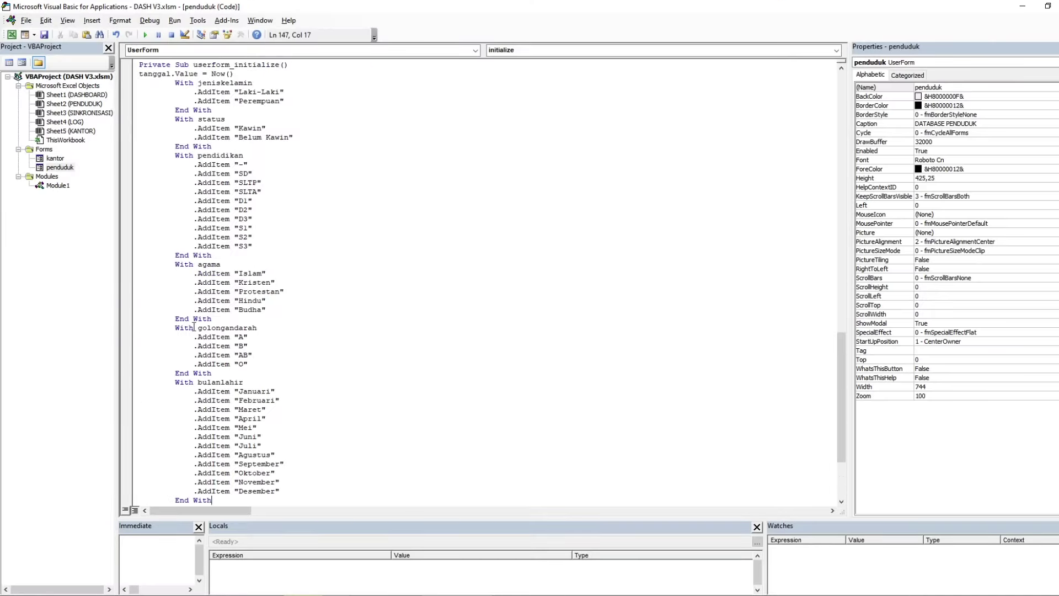
Indent the tanggal.Value line, review the six dropdown lists, and return to the penduduk form design.
scroll(145, 200, "up", 4)
left_click(141, 184)
key("Tab")
scroll(342, 253, "down", 5)
scroll(331, 298, "down", 5)
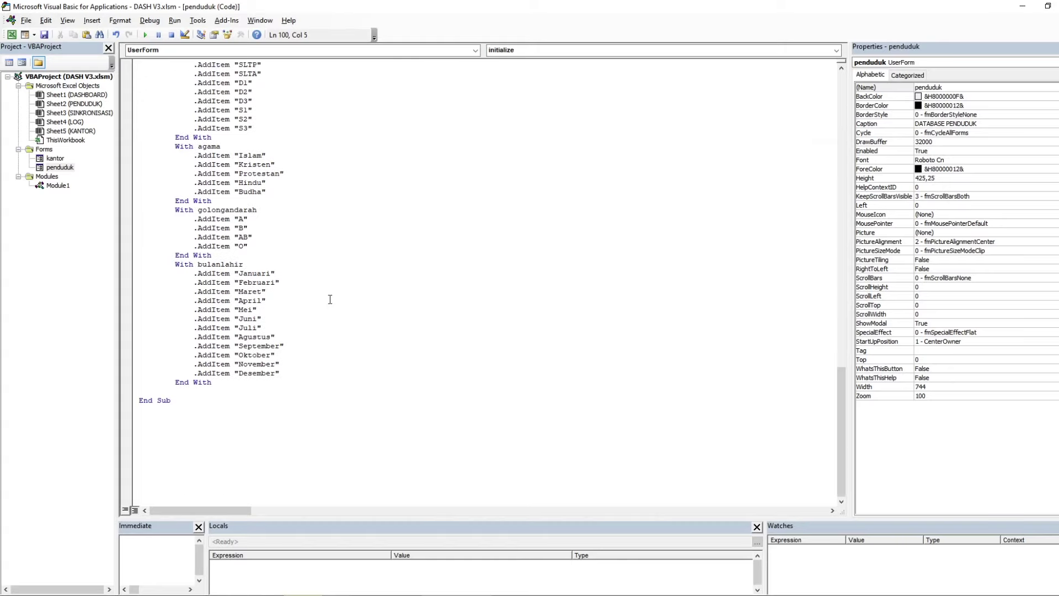
scroll(331, 298, "up", 11)
scroll(304, 376, "up", 8)
scroll(303, 375, "down", 12)
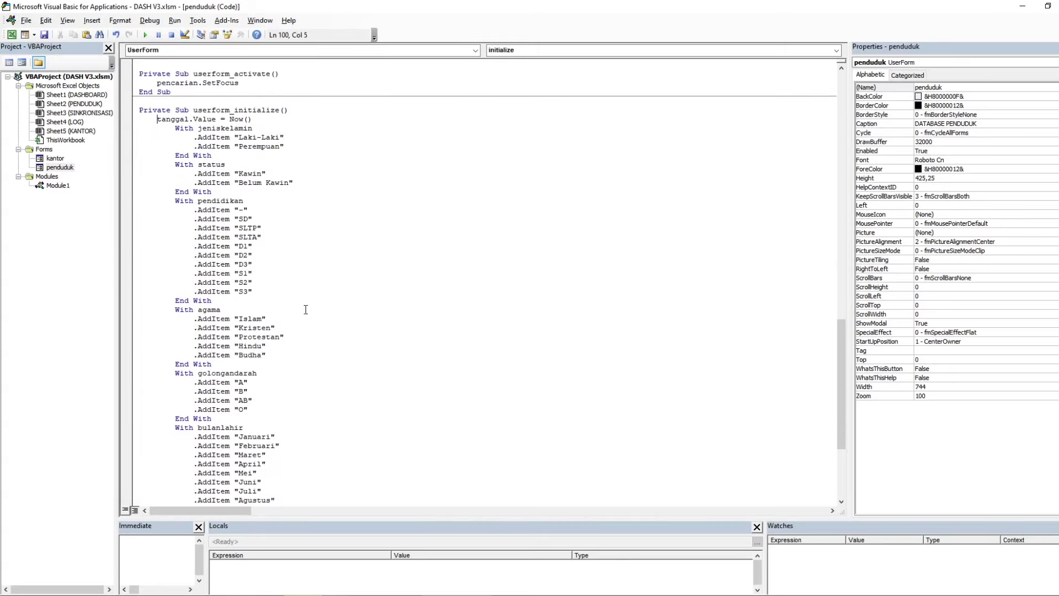
left_click(477, 344)
scroll(477, 344, "down", 4)
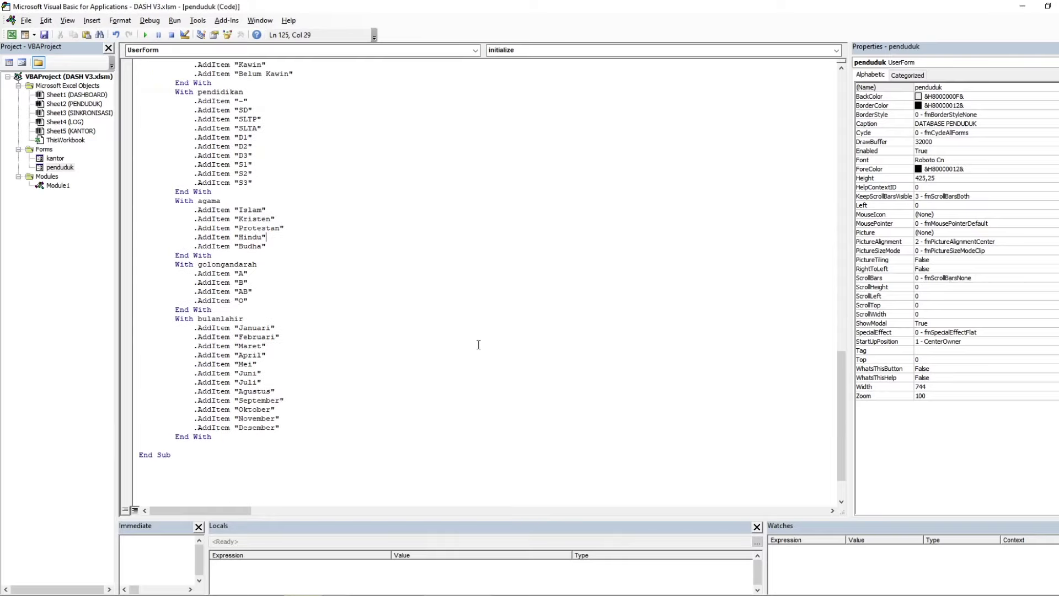
scroll(478, 344, "up", 4)
scroll(439, 351, "down", 3)
scroll(439, 351, "up", 5)
scroll(438, 351, "down", 4)
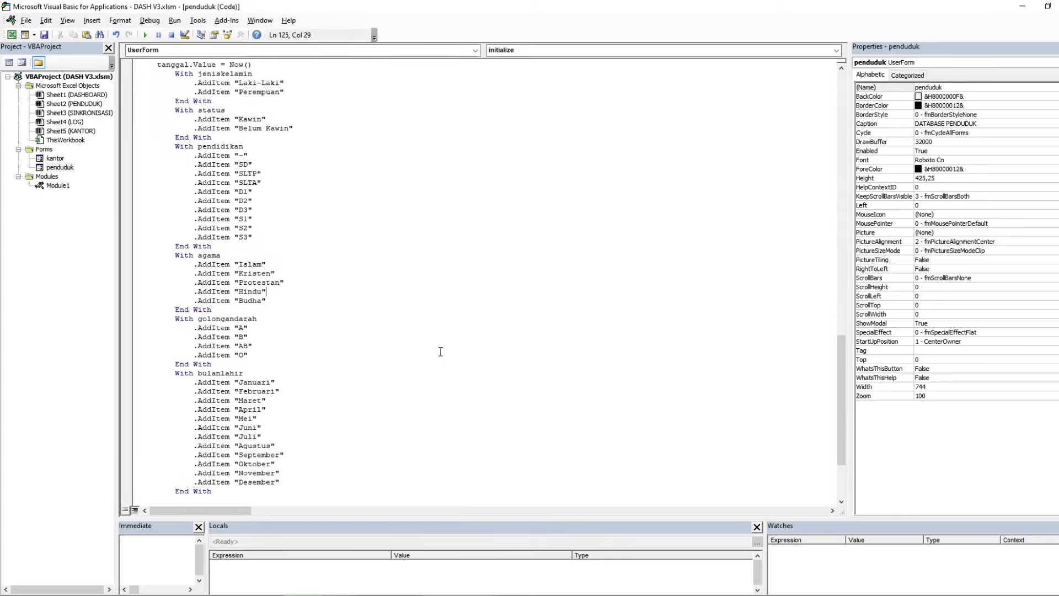
scroll(441, 352, "up", 4)
scroll(440, 351, "down", 2)
scroll(441, 351, "down", 2)
scroll(441, 351, "down", 2)
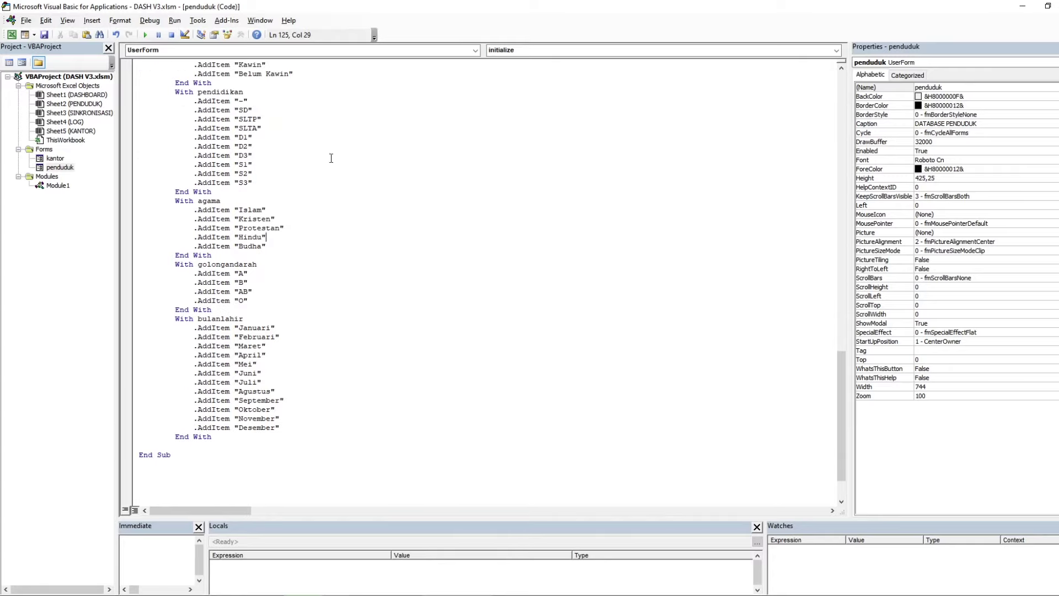
left_click(357, 174)
scroll(289, 308, "up", 3)
scroll(290, 308, "up", 5)
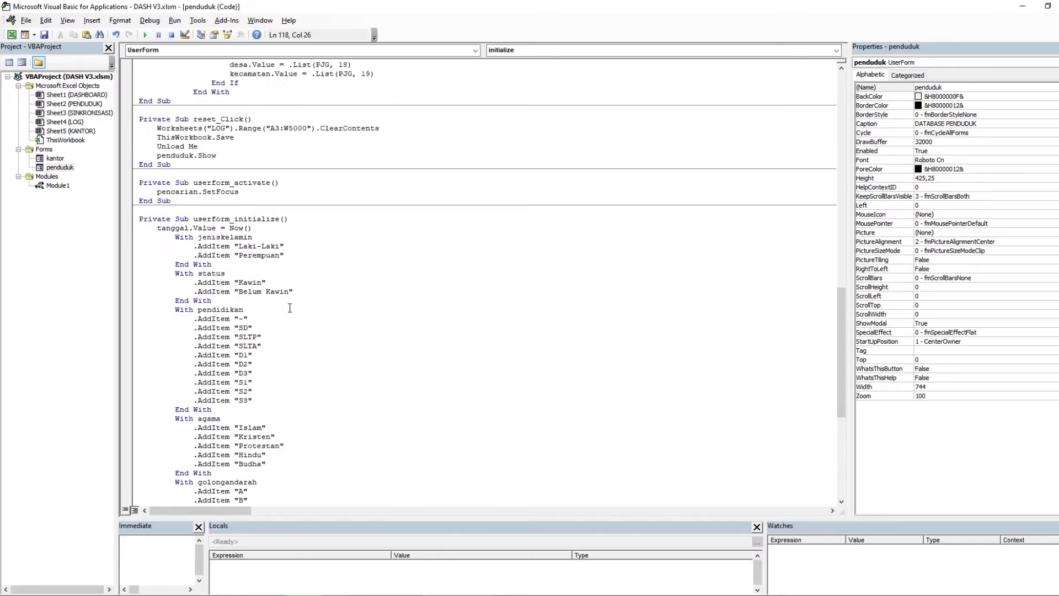
scroll(289, 308, "down", 3)
scroll(290, 308, "up", 4)
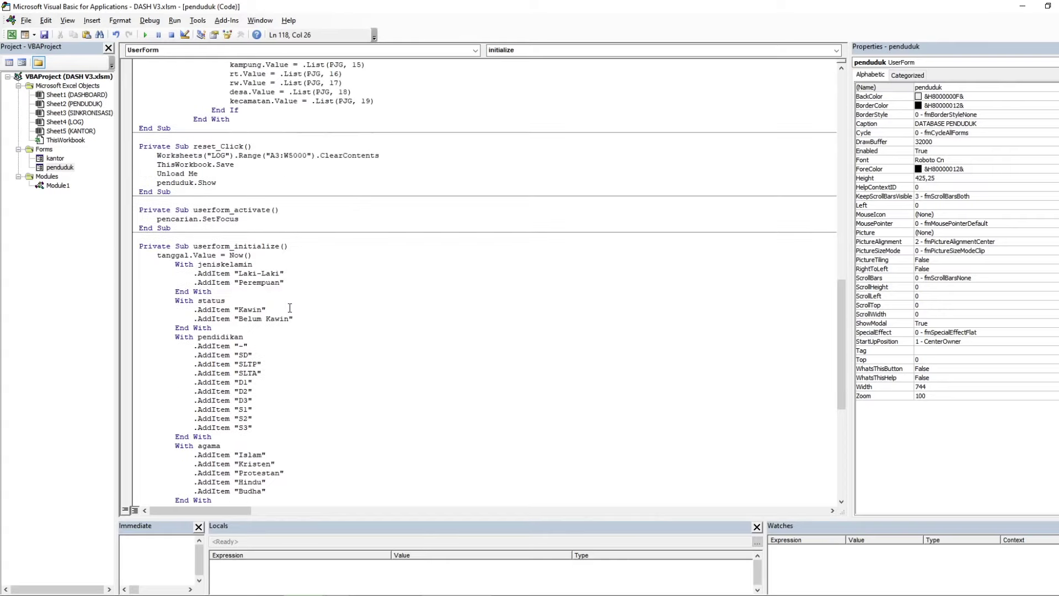
left_click(290, 308)
scroll(413, 302, "up", 1)
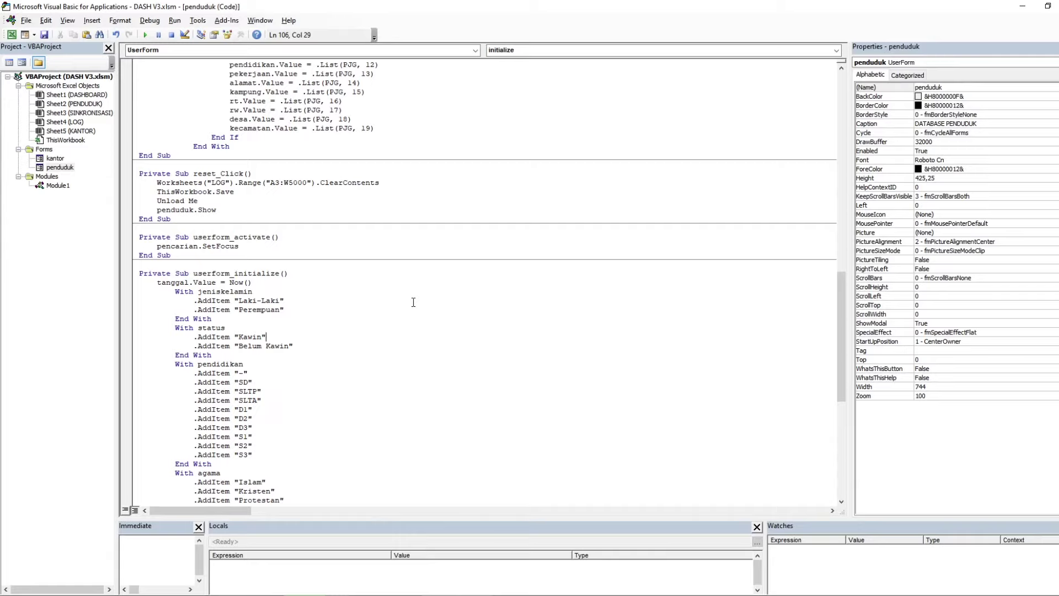
scroll(413, 300, "down", 3)
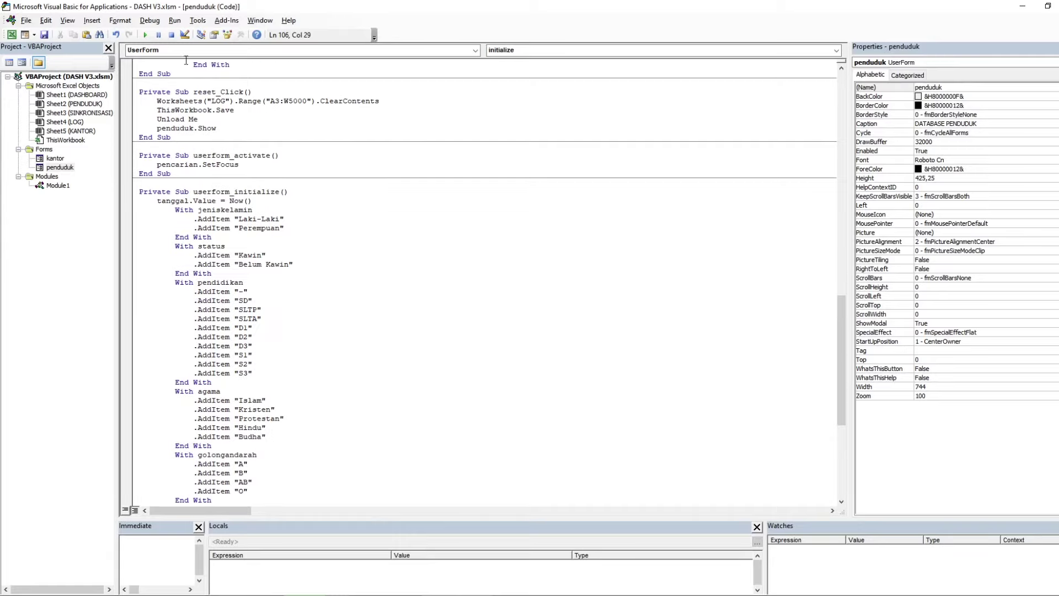
double_click(60, 167)
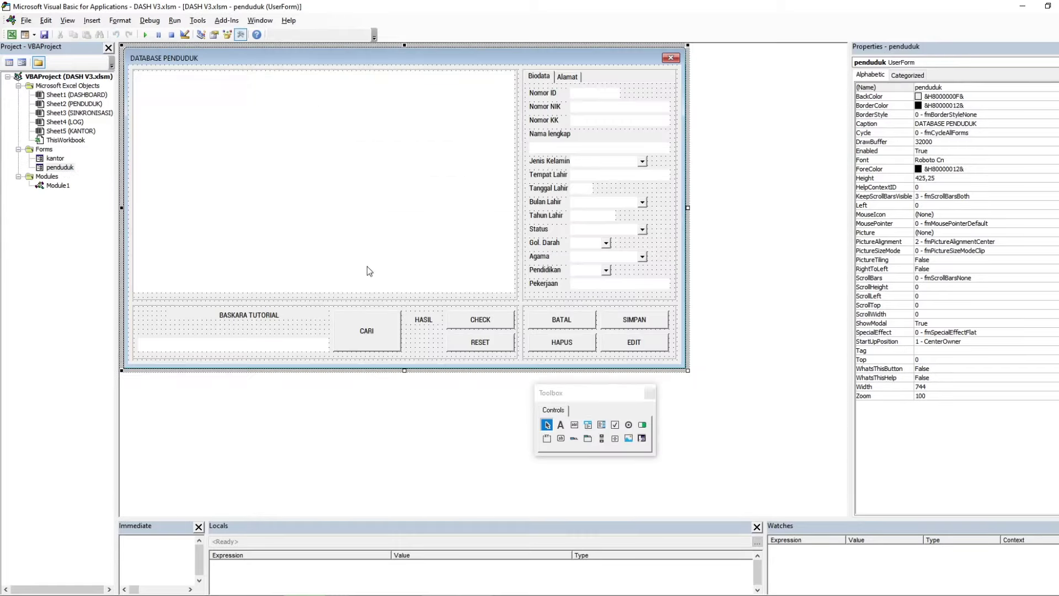
Create the SIMPAN button's click procedure and open the PENDUDUK_SIMPAN script.
left_click(638, 323)
double_click(648, 320)
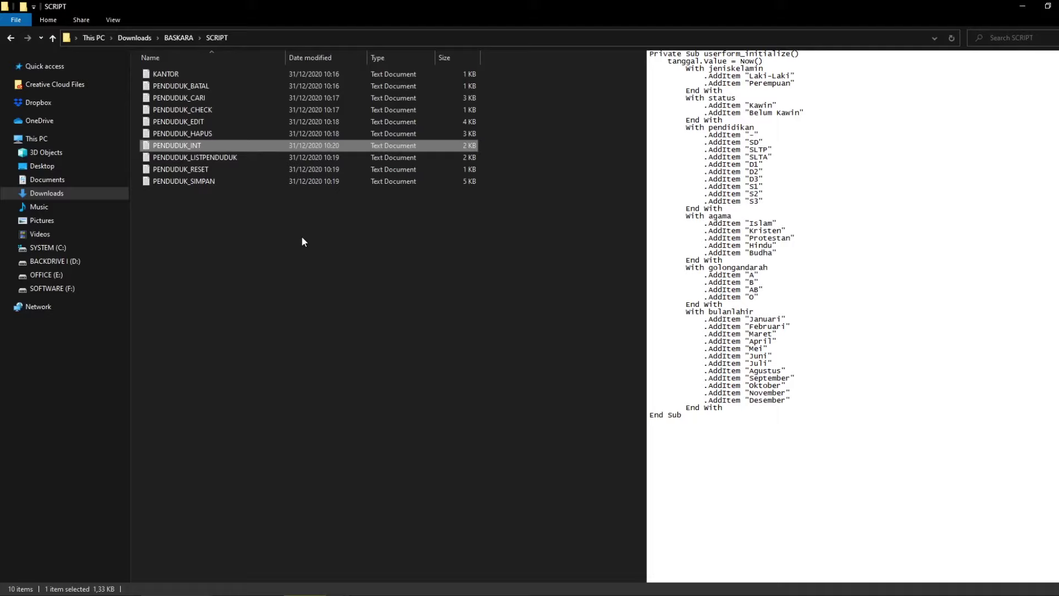
left_click(290, 232)
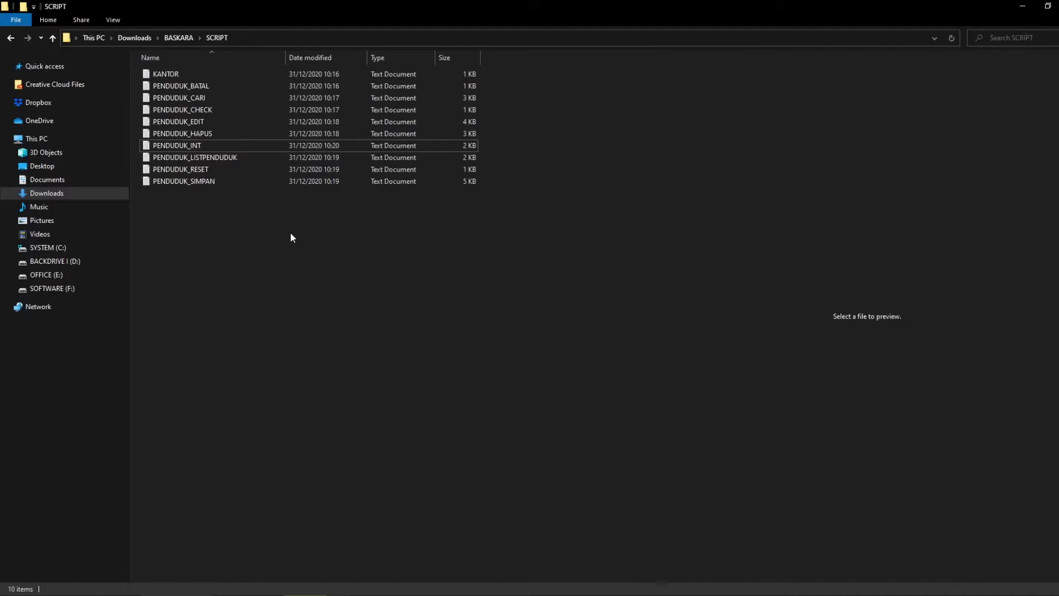
left_click(207, 183)
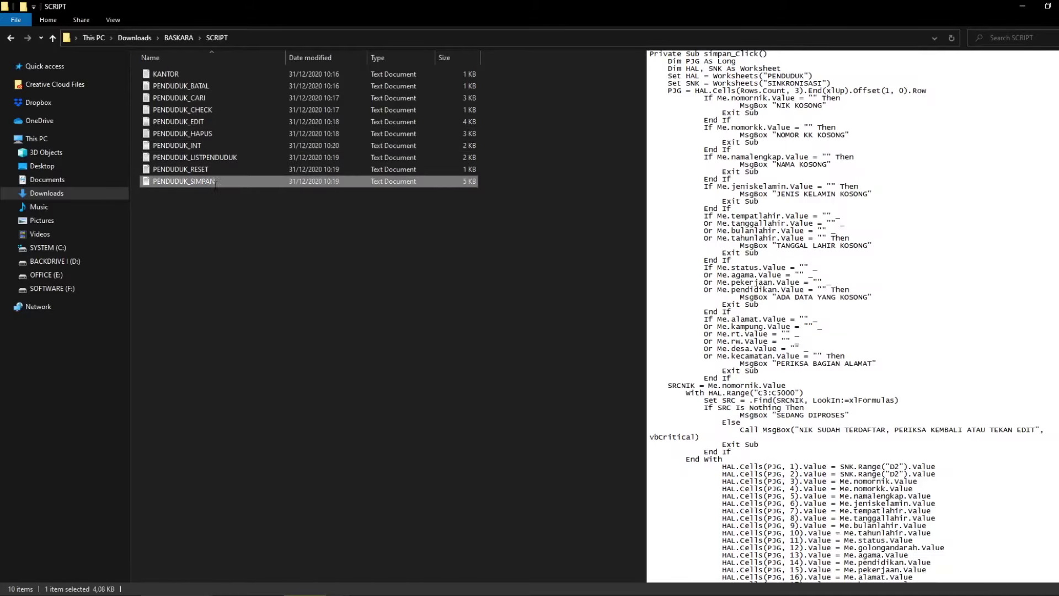
left_click(227, 194)
left_click(210, 183)
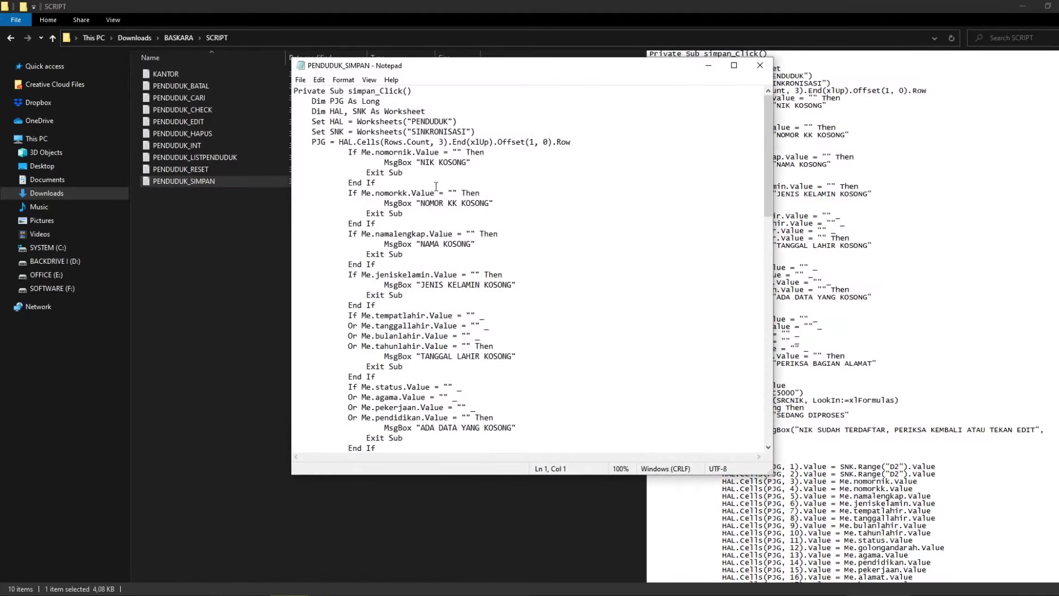
Copy the PENDUDUK_SIMPAN code through ThisWorkbook.Save and paste it into simpan_Click.
left_click(313, 103)
scroll(453, 300, "down", 13)
scroll(453, 300, "down", 9)
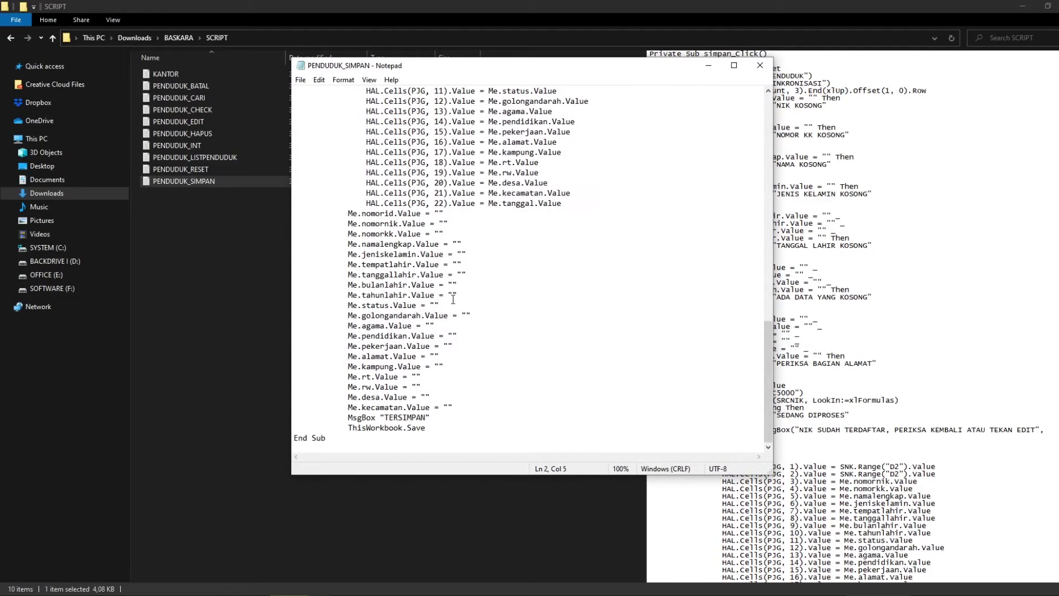
left_click(434, 428, "shift")
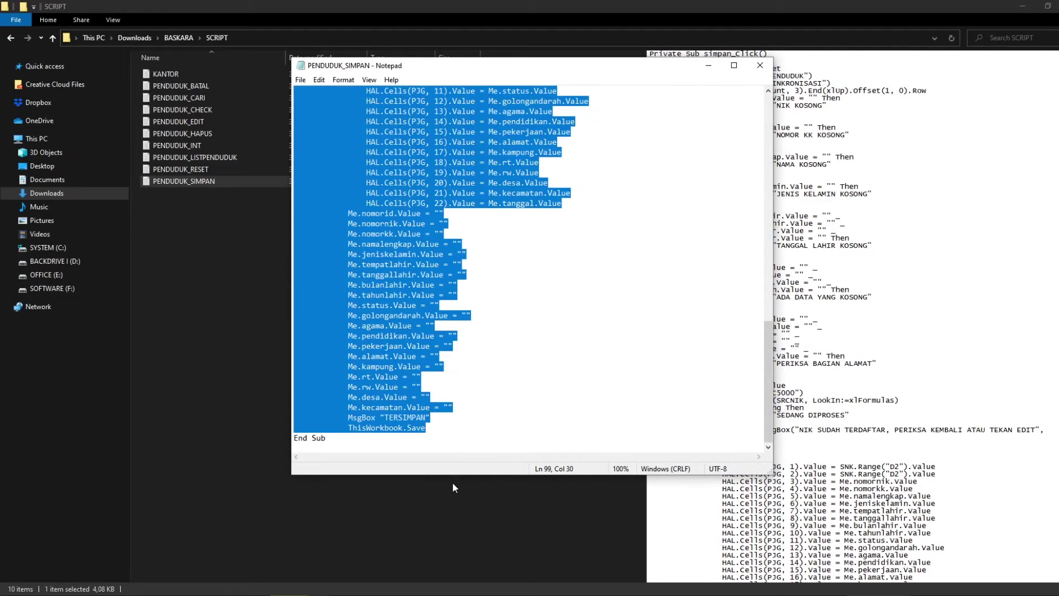
key("alt+Tab")
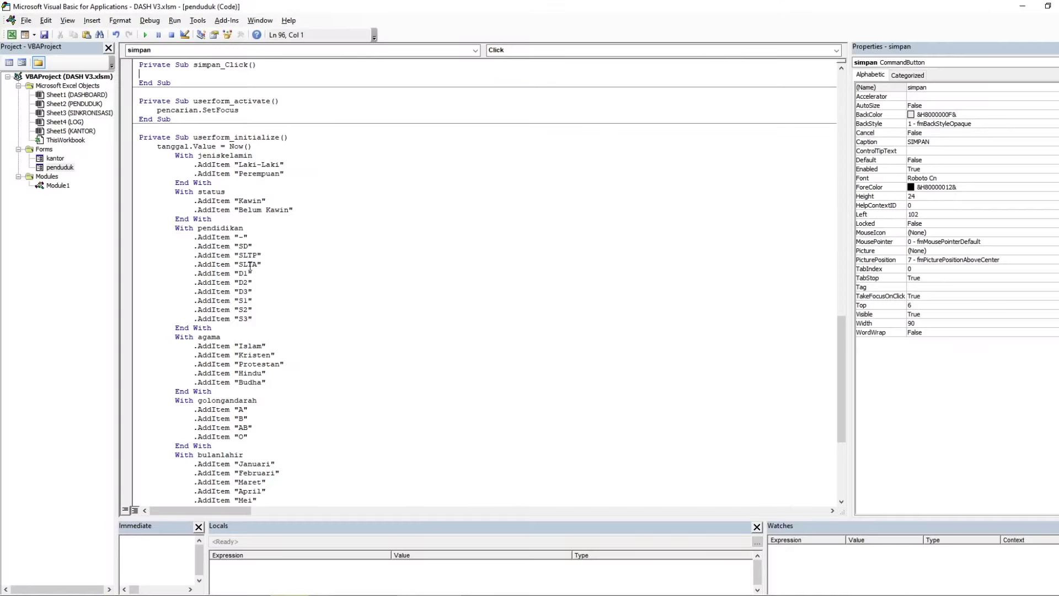
key("ctrl+v")
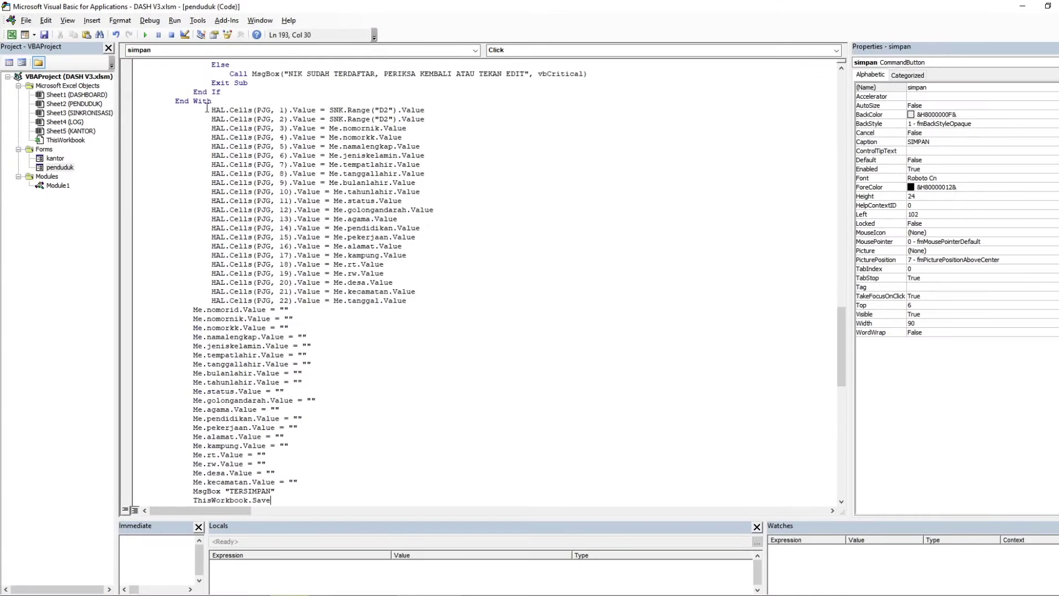
scroll(292, 312, "down", 7)
scroll(289, 315, "down", 2)
scroll(288, 318, "up", 6)
scroll(288, 319, "up", 10)
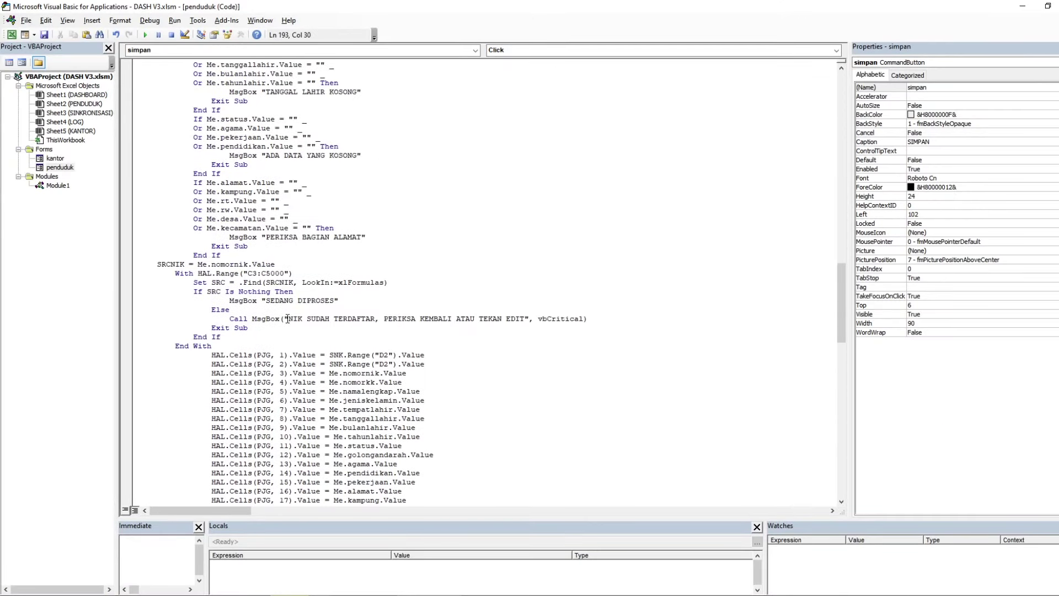
scroll(288, 318, "up", 10)
scroll(288, 320, "up", 10)
scroll(287, 321, "up", 5)
scroll(287, 322, "down", 10)
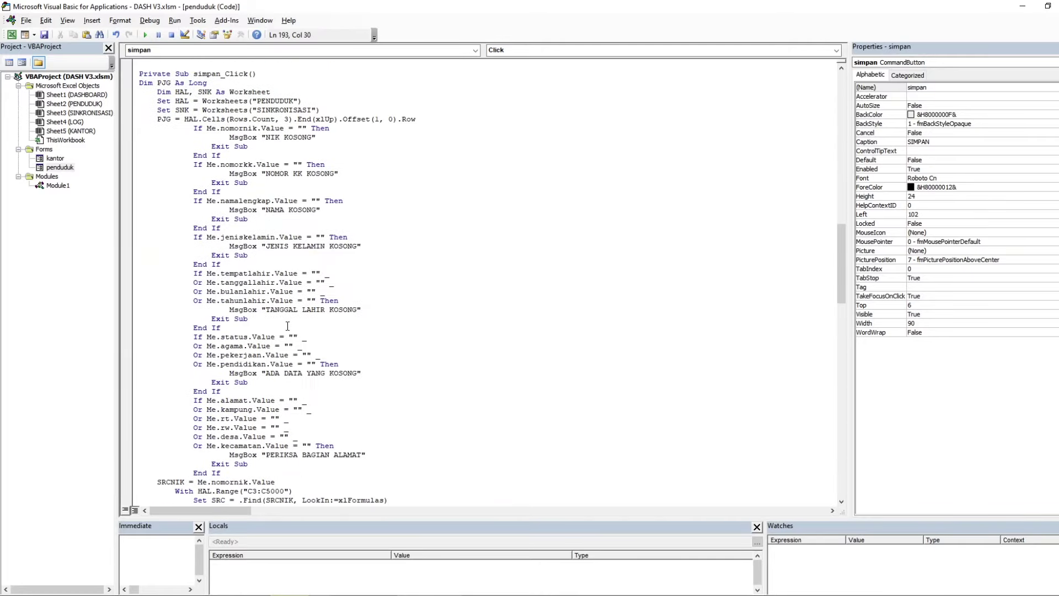
left_click(338, 265)
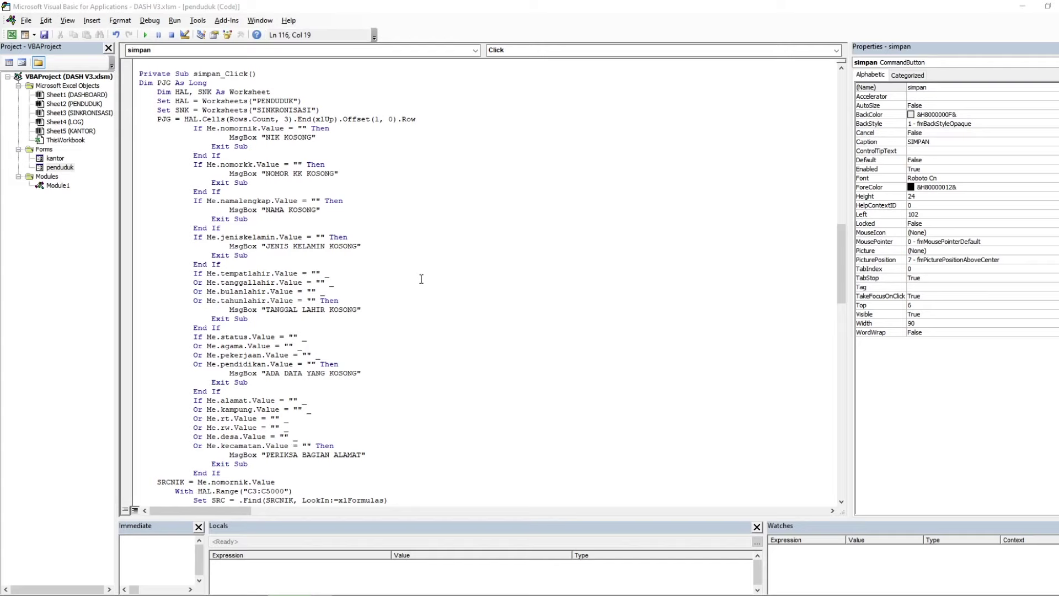
left_click(145, 34)
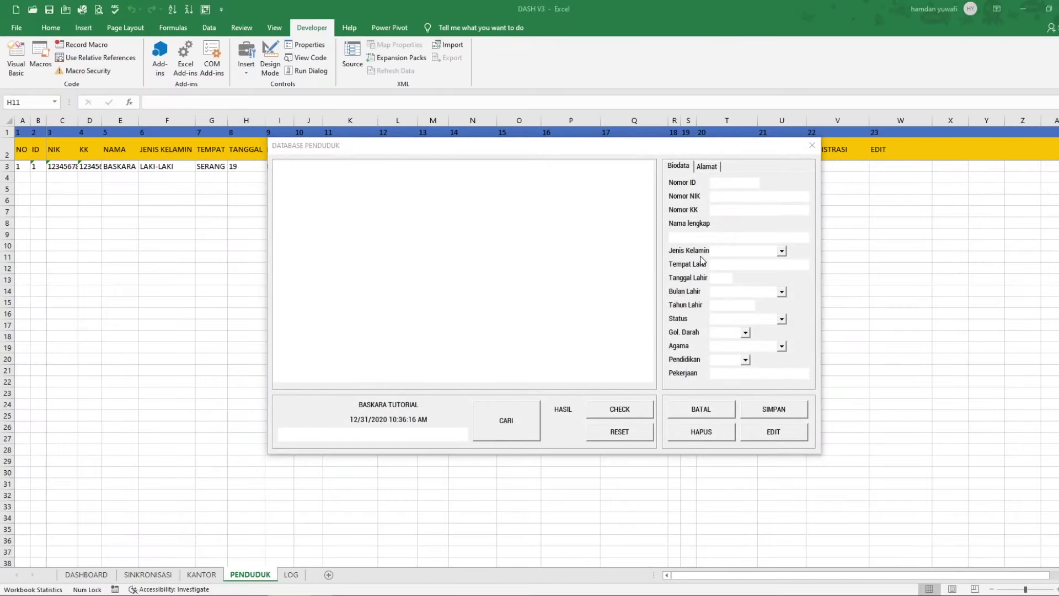
left_click(629, 415)
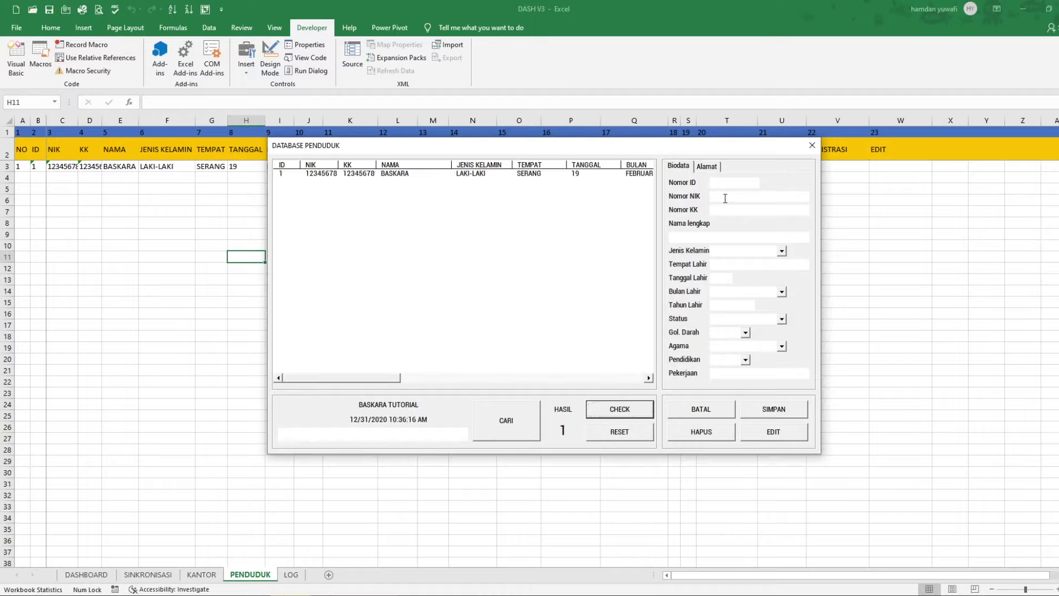
type("8888")
key("Tab")
type("9999")
key("Tab")
key("Tab")
key("Tab")
type("jakarta")
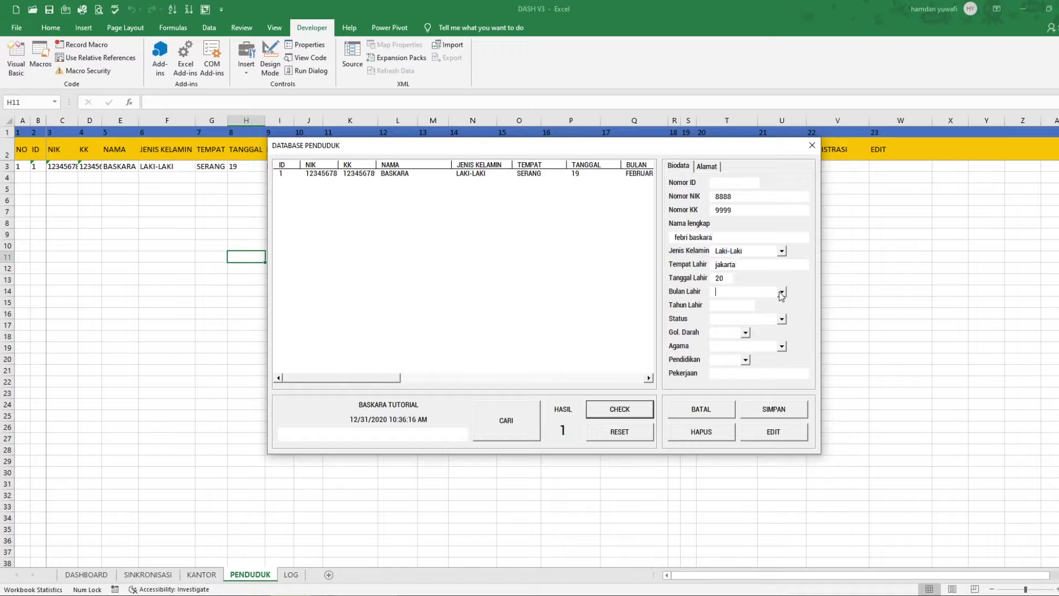
left_click(782, 292)
type("2000")
left_click(746, 333)
left_click(745, 360)
left_click(761, 372)
type("pns")
Enter the address 'pasarimuncpadarincan', save the record, and dismiss the confirmation messages.
left_click(708, 166)
left_click(727, 291)
type("pasar")
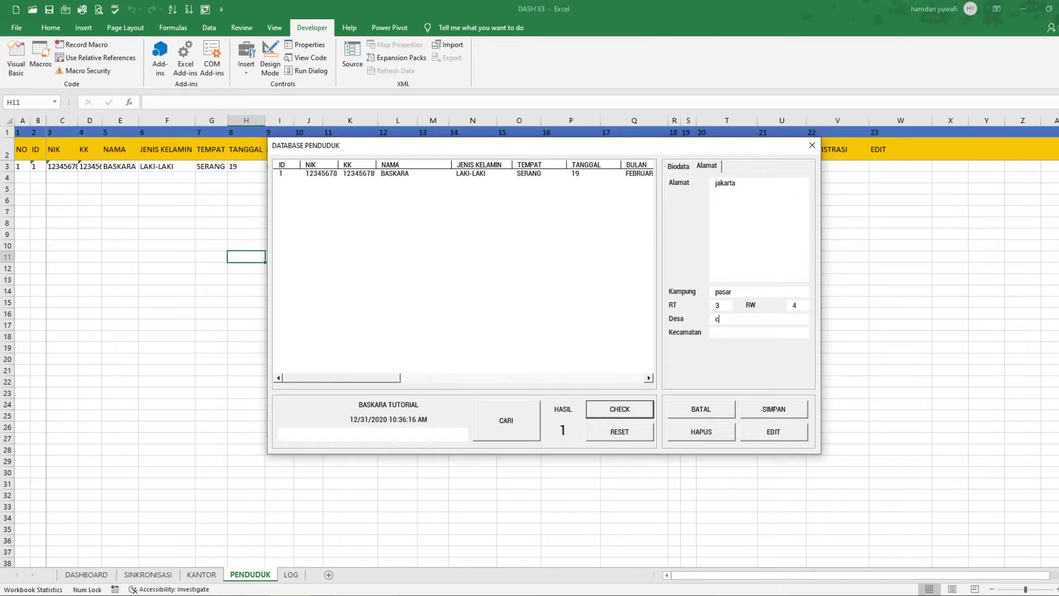
type("imunc")
type("padarincang")
left_click(778, 408)
left_click(557, 339)
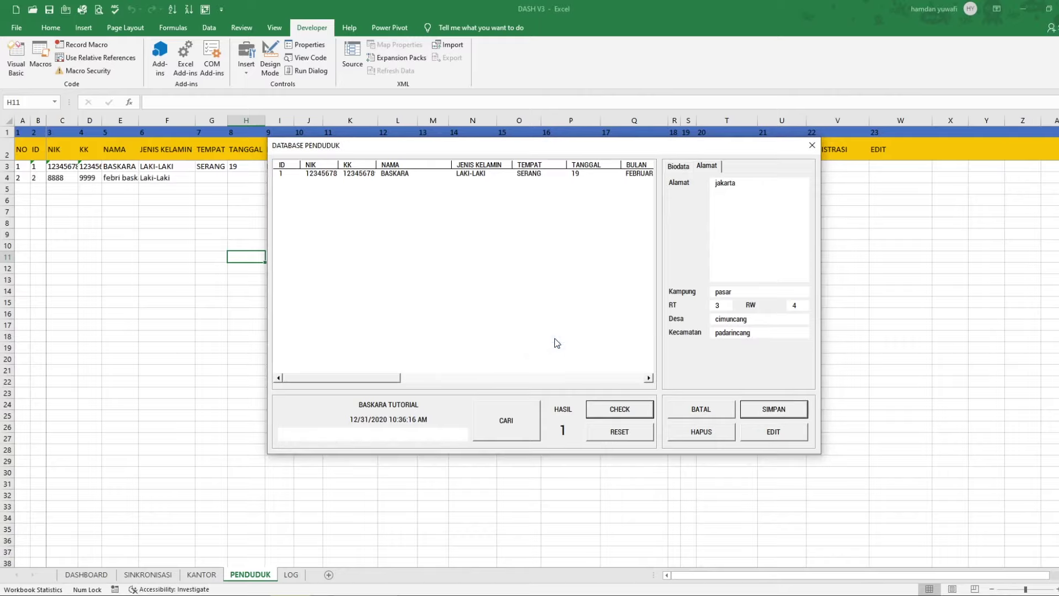
left_click(549, 338)
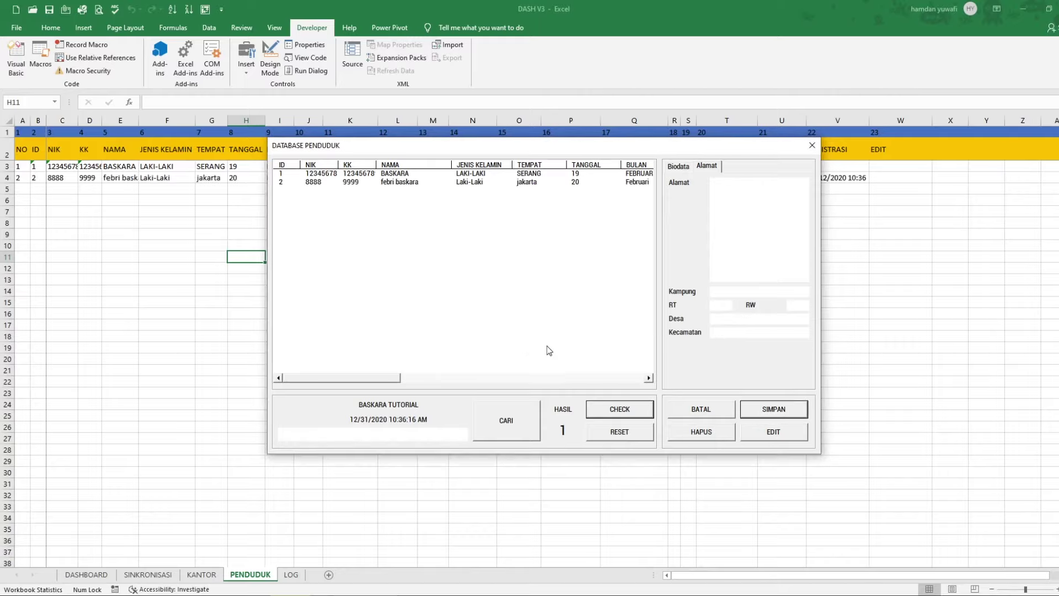
Refresh the resident count to 2 and load each record's details from the list.
left_click(677, 167)
left_click_drag(365, 385, 501, 371)
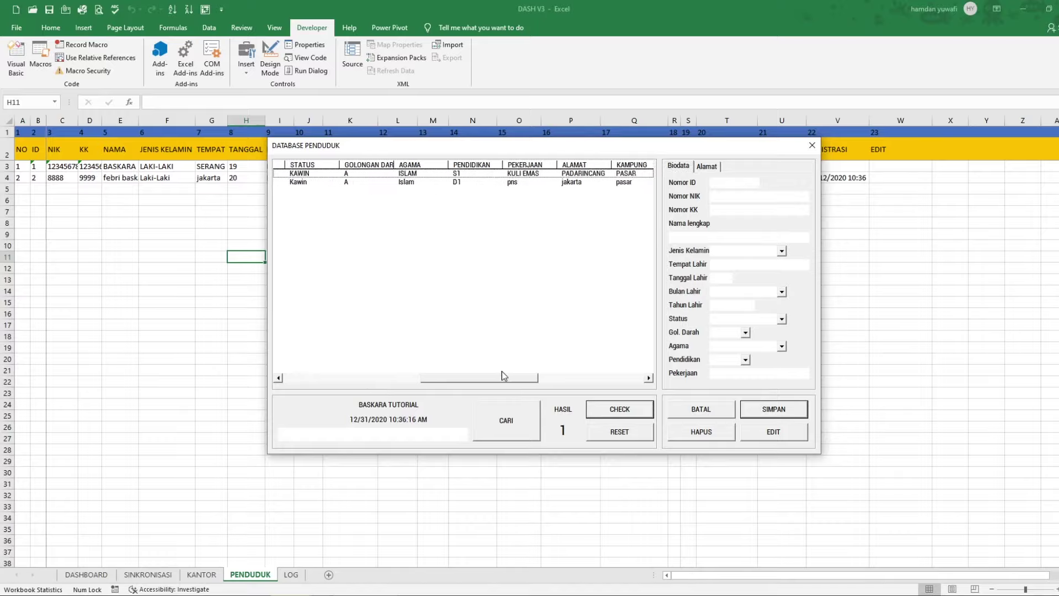
left_click(619, 410)
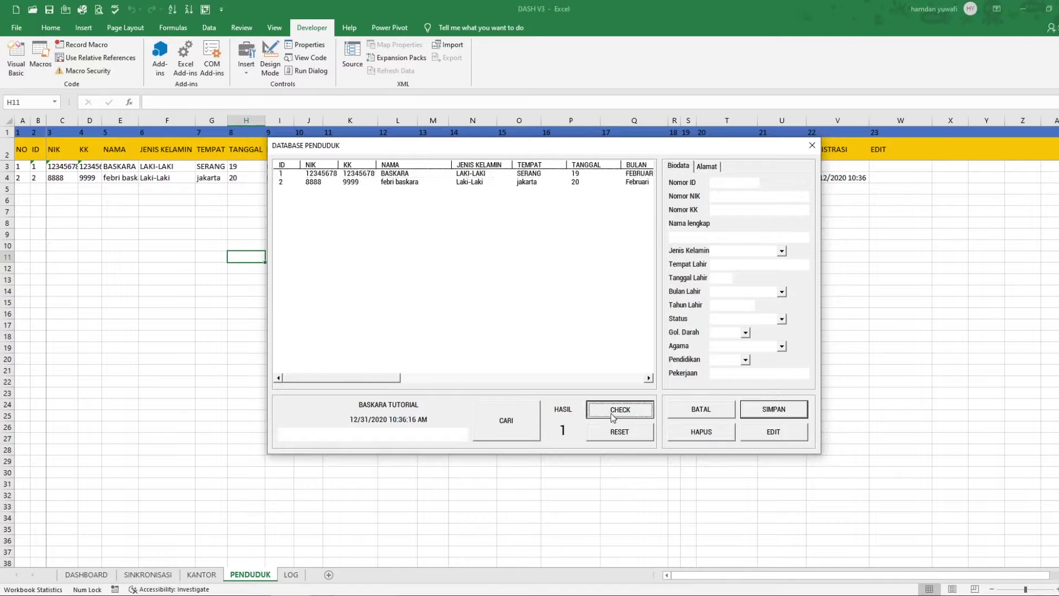
left_click_drag(384, 379, 501, 377)
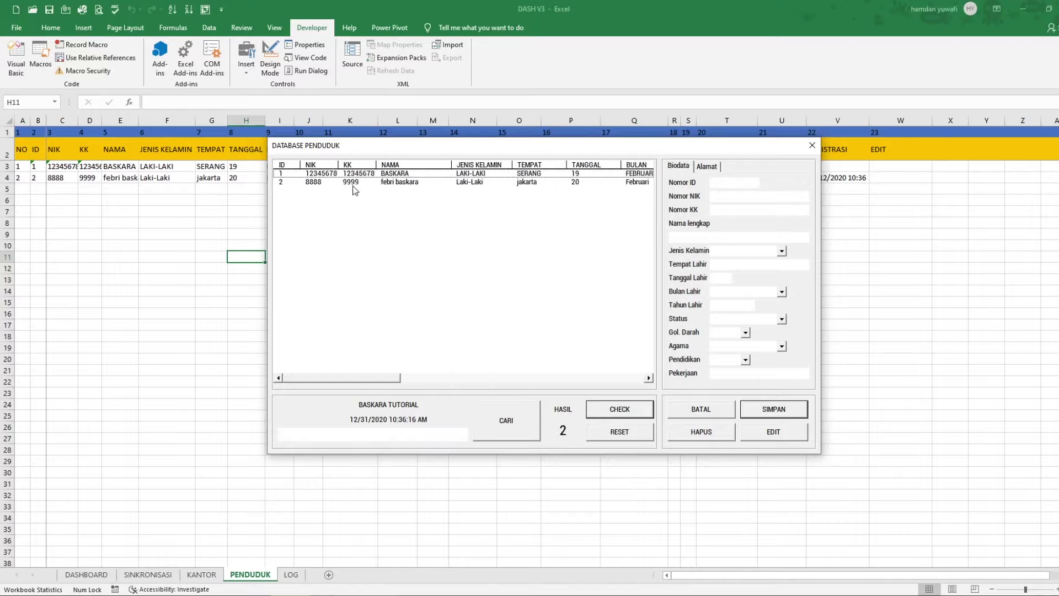
left_click(356, 183)
left_click(387, 180)
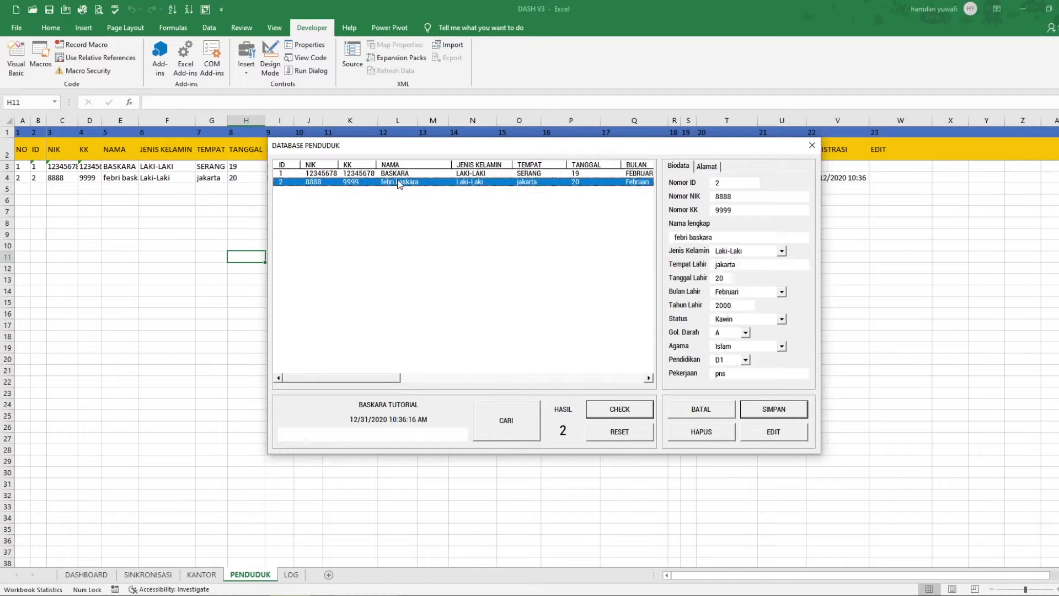
left_click(401, 174)
left_click(394, 184)
left_click(393, 175)
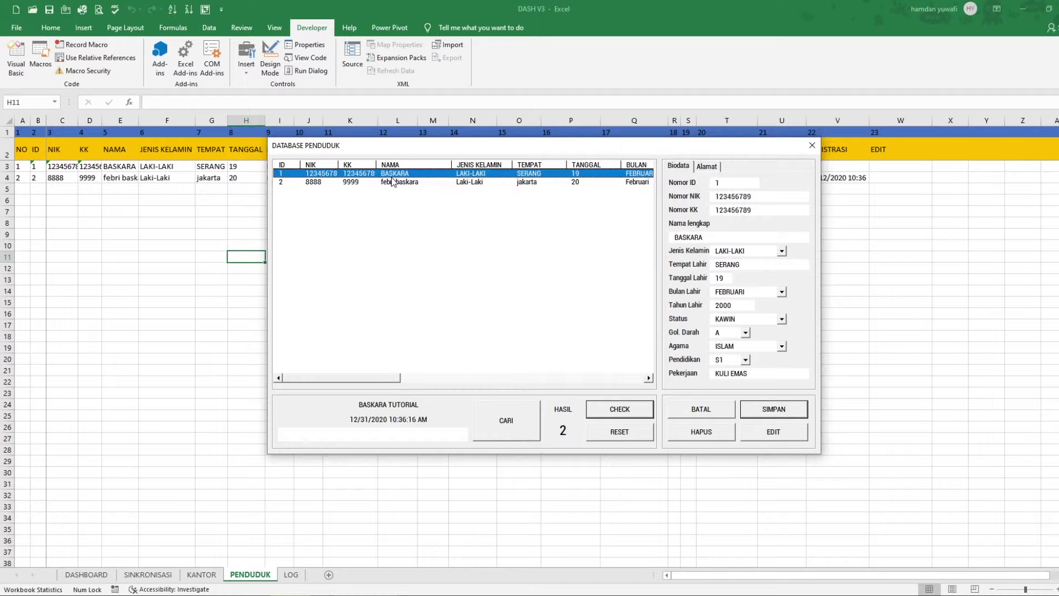
left_click(392, 182)
left_click(391, 175)
left_click(391, 182)
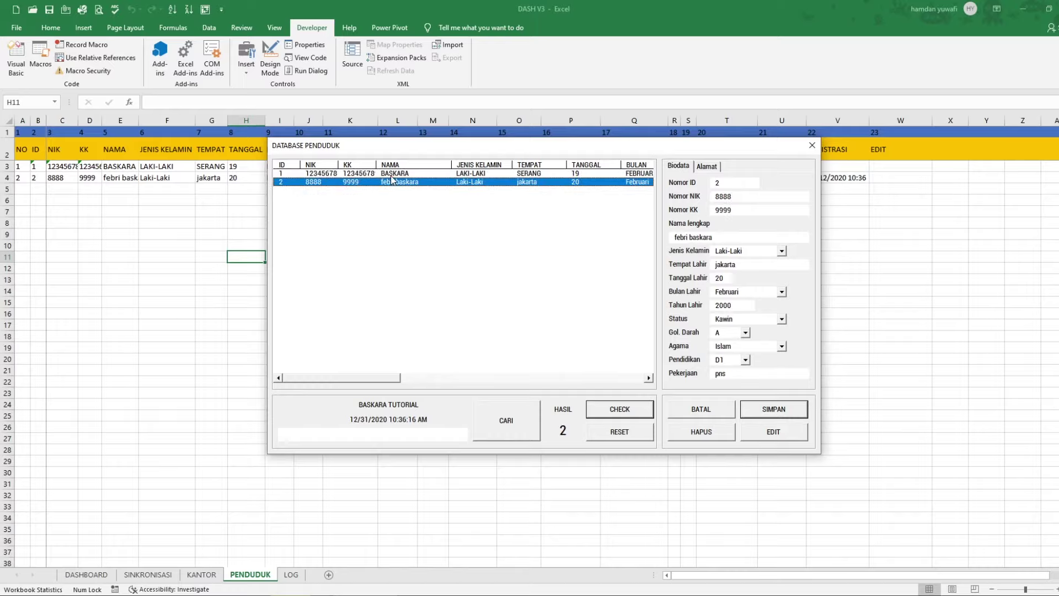
left_click(392, 175)
left_click(394, 181)
left_click(393, 184)
key("Up")
key("Down")
Close the running form and create the BATAL button's click procedure.
left_click(812, 145)
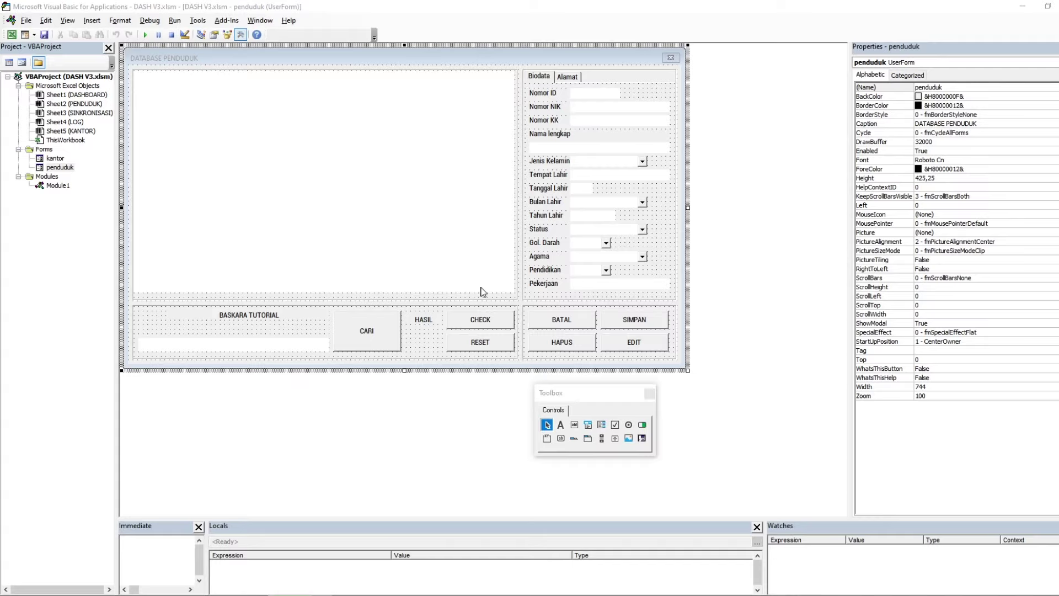
left_click(570, 322)
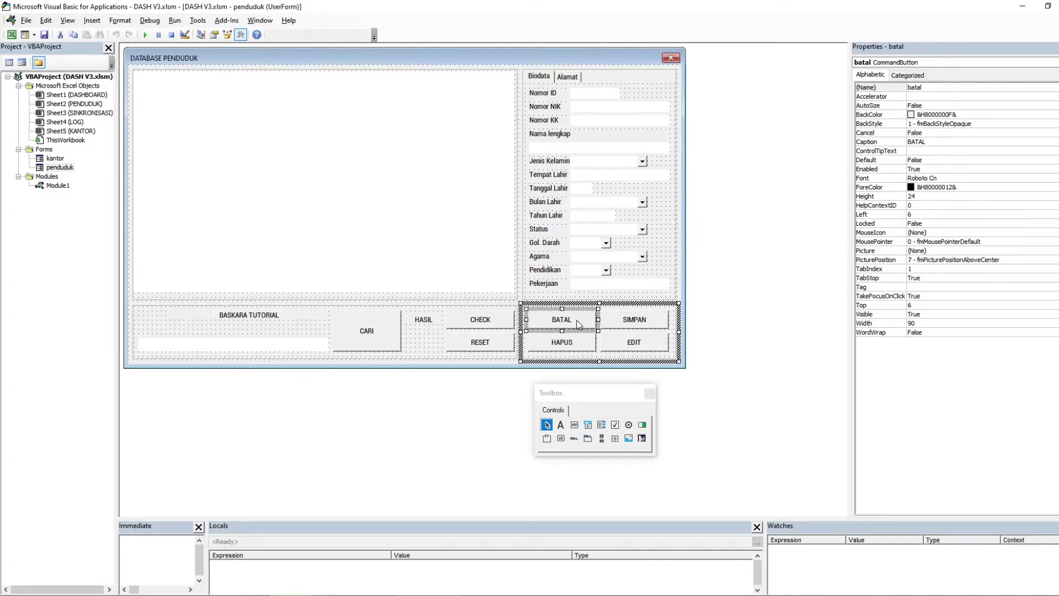
double_click(577, 324)
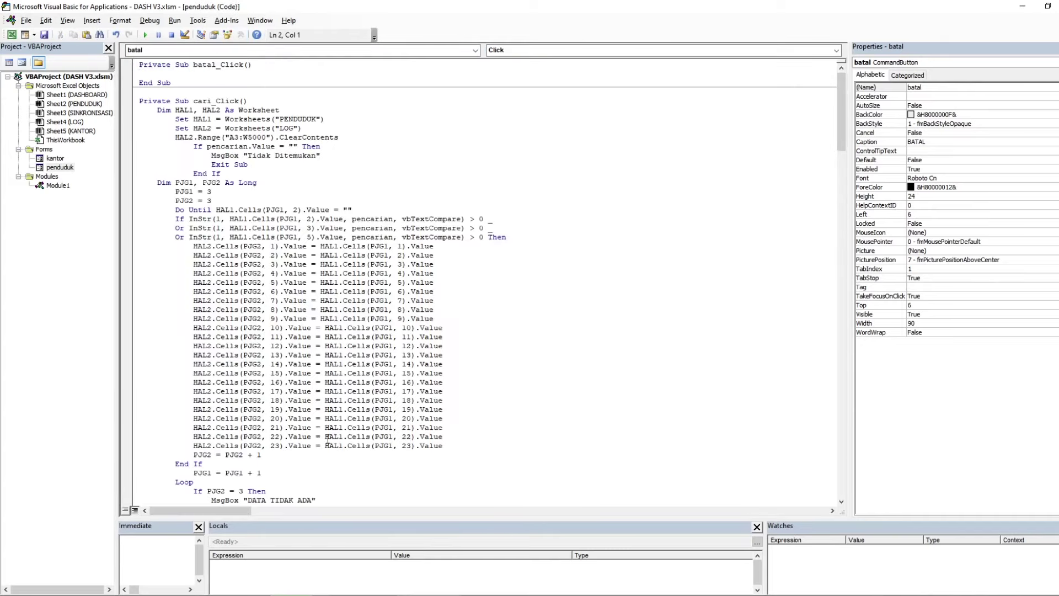
Paste the field-clearing lines from PENDUDUK_BATAL into batal_Click and fix their indentation.
key("alt+Tab")
double_click(202, 87)
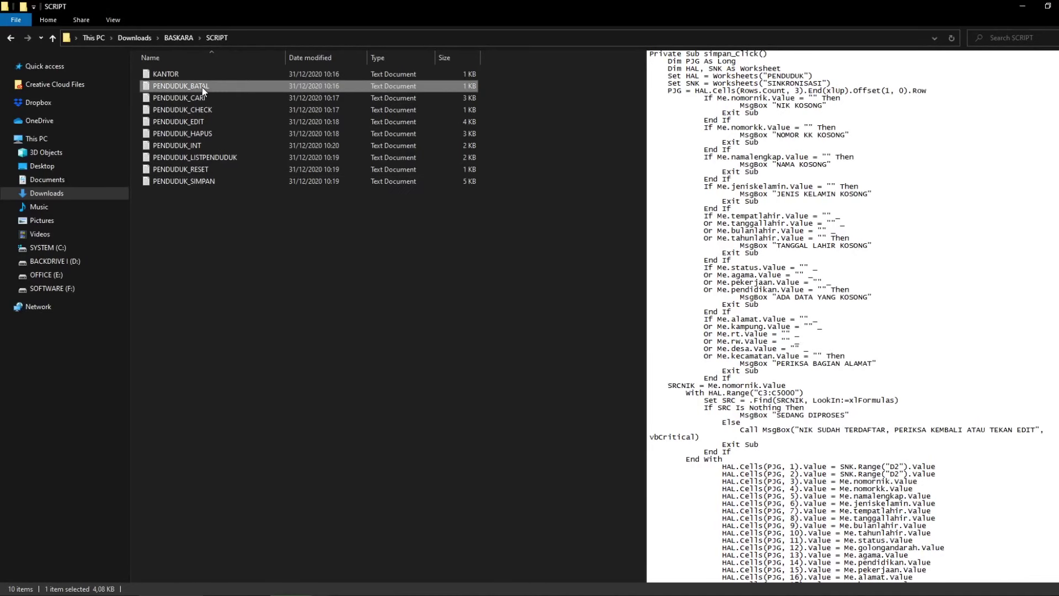
mouse_move(398, 320)
left_mouse_down()
mouse_move(295, 91)
mouse_move(430, 291)
left_mouse_up()
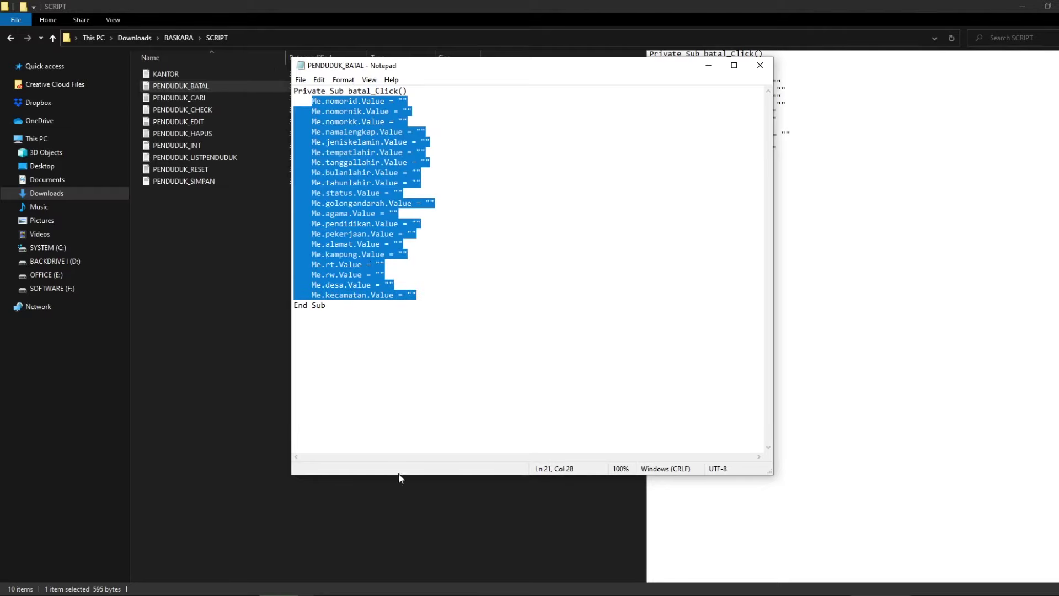
key("alt+Tab")
left_click(147, 73)
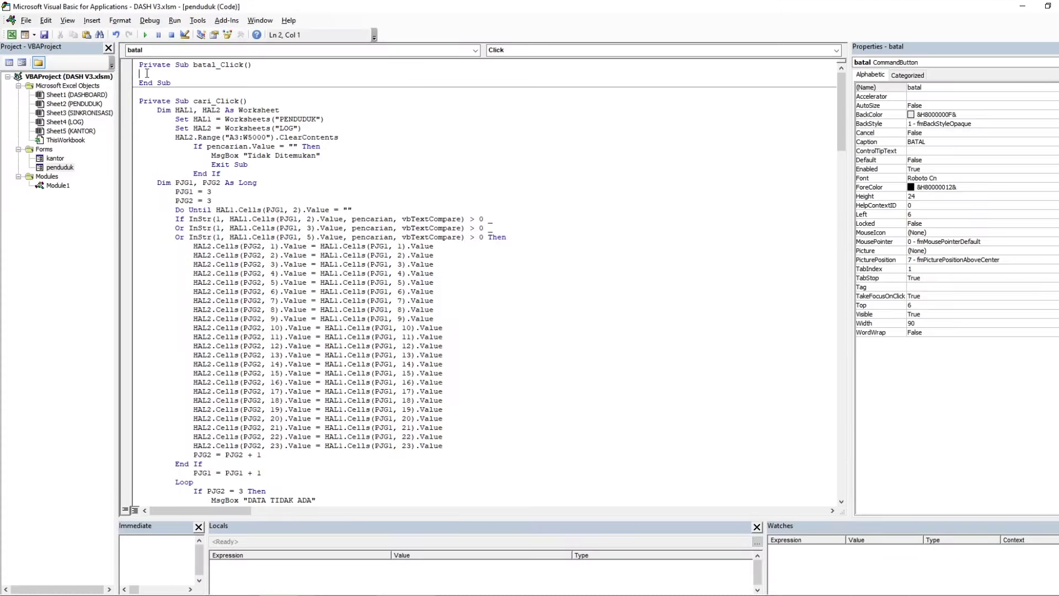
type("Me.nomorid.Value = \"\"     Me.nomornik.Value = \"\"     Me.nomorkk.Value = \"\"     Me.namalengkap.Value = \"\"     Me.jeniskelamin.Value = \"\"     Me.tempatlahir.Value = \"\"     Me.tanggallahir.Value = \"\"     Me.bulanlahir.Value = \"\"     Me.tahunlahir.Value = \"\"     Me.status.Value = \"\"     Me.golongandarah.Value = \"\"     Me.agama.Value = \"\"     Me.pendidikan.Value = \"\"     Me.pekerjaan.Value = \"\"     Me.alamat.Value = \"\"     Me.kampung.Value = \"\"     Me.rt.Value = \"\"     Me.rw.Value = \"\"     Me.desa.Value = \"\"     Me.kecamatan.Value = \"\"")
left_click(140, 73)
key("Tab")
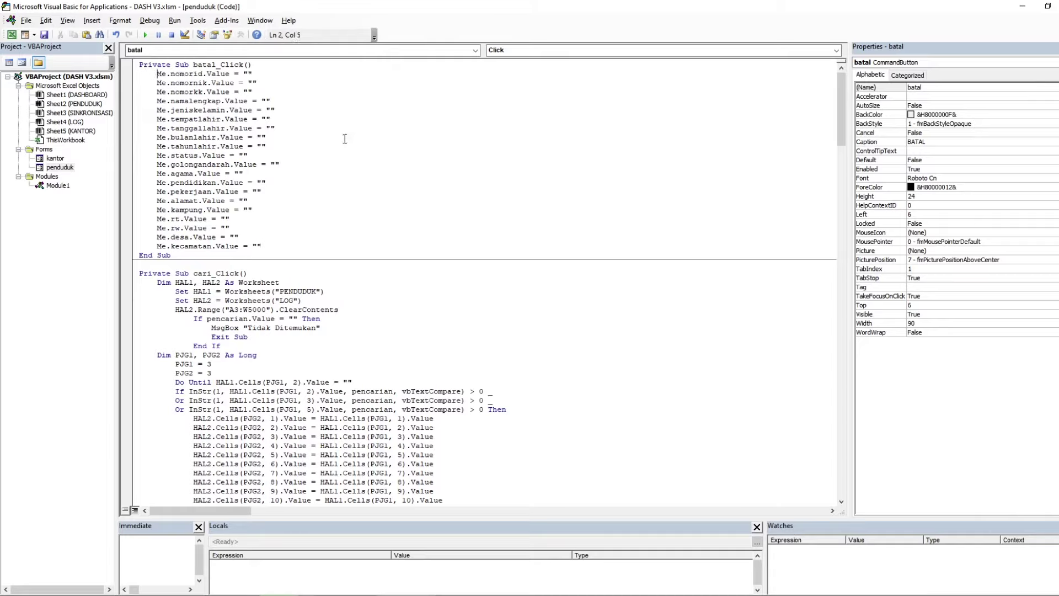
left_click(338, 155)
Create the EDIT button's click procedure from the penduduk form design.
double_click(69, 168)
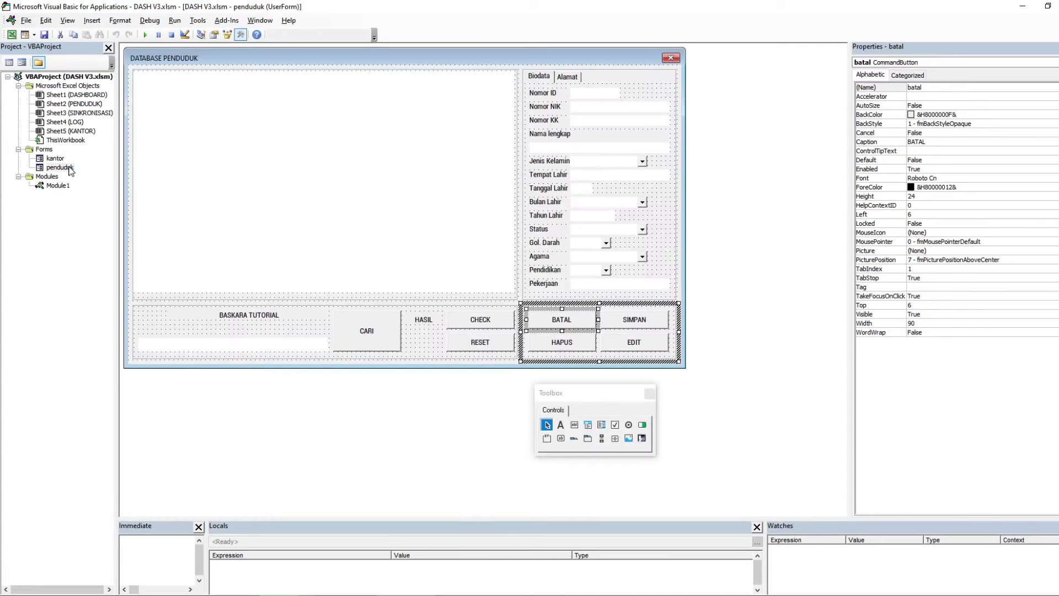
left_click(644, 343)
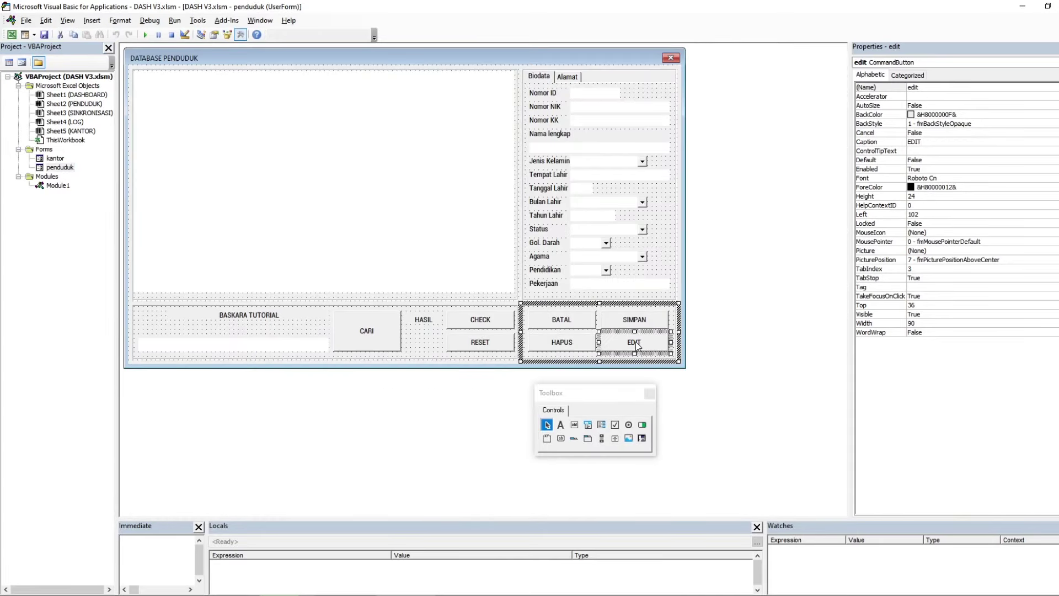
double_click(636, 344)
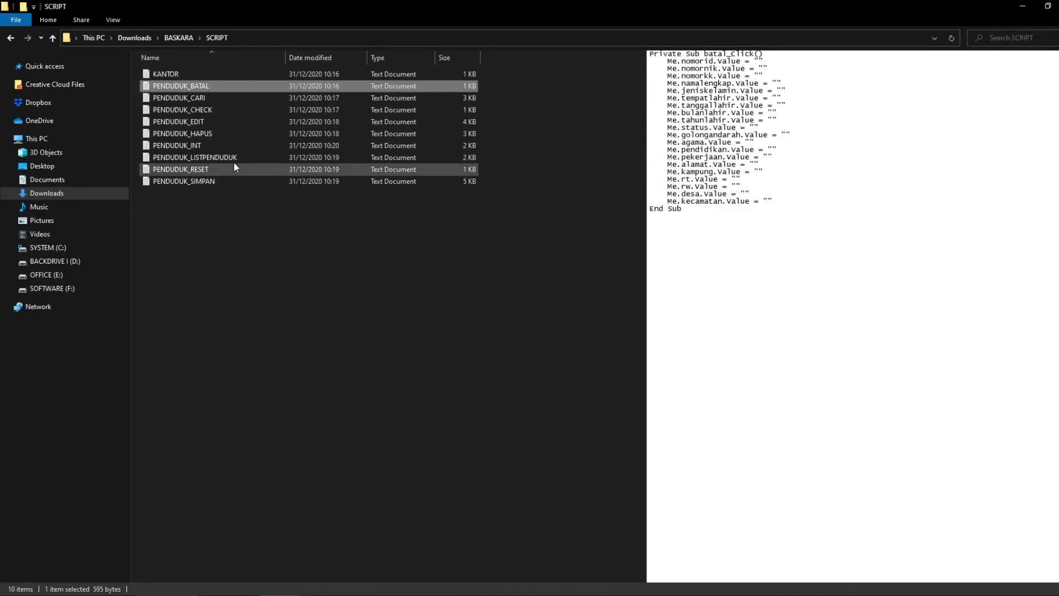
Copy the PENDUDUK_EDIT code and paste it into edit_Click.
double_click(203, 122)
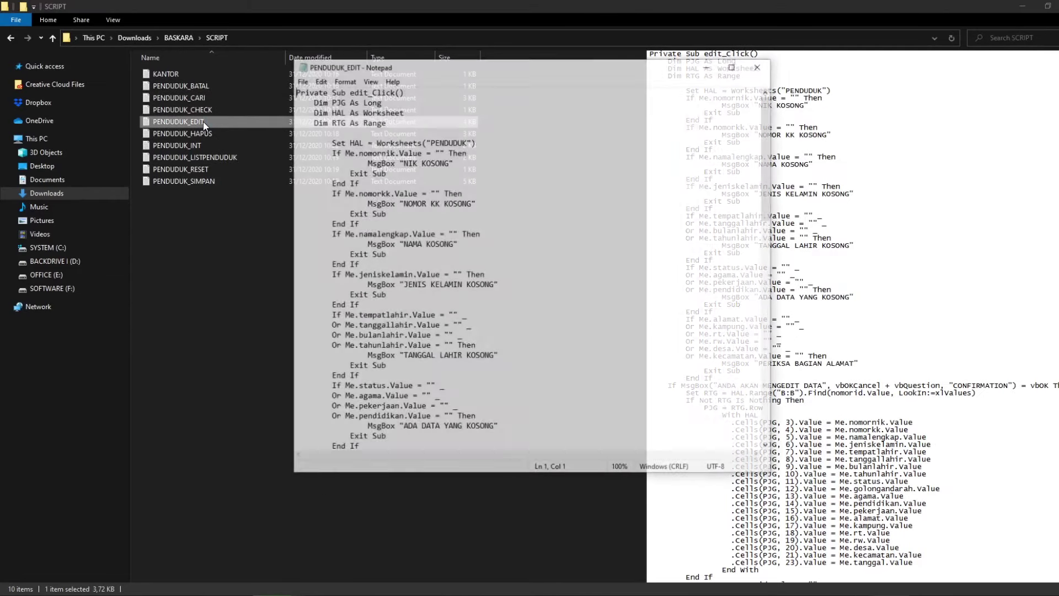
scroll(433, 241, "down", 9)
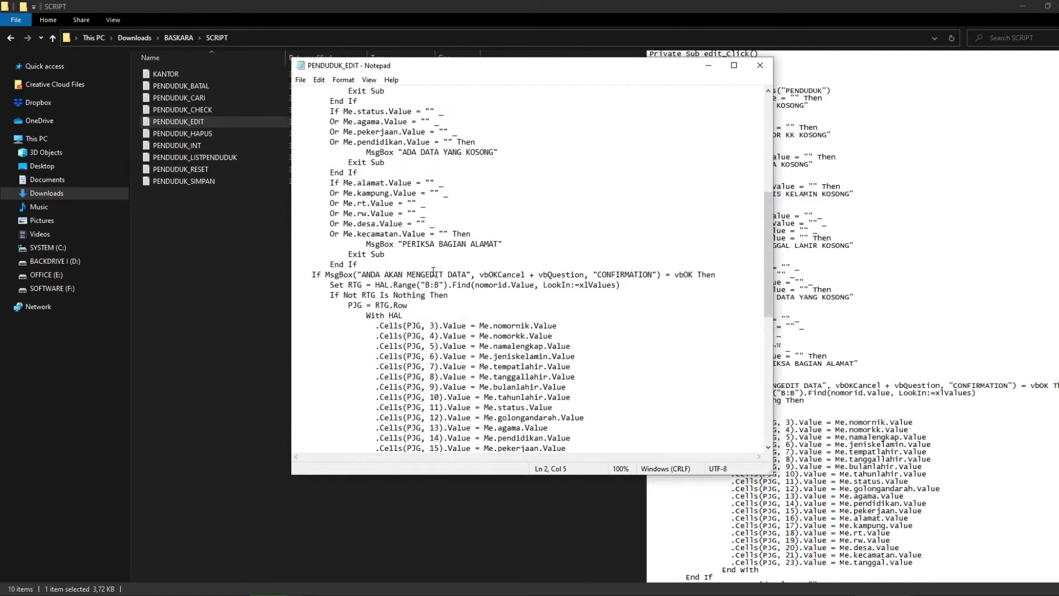
scroll(387, 331, "down", 10)
scroll(348, 426, "down", 1)
left_click(348, 427, "shift")
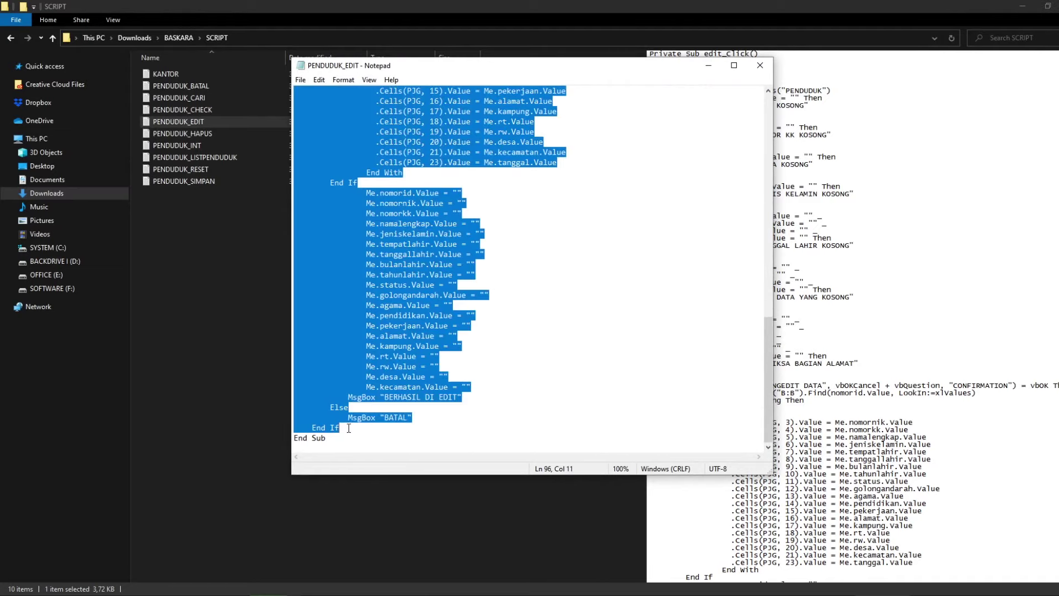
left_click(378, 580)
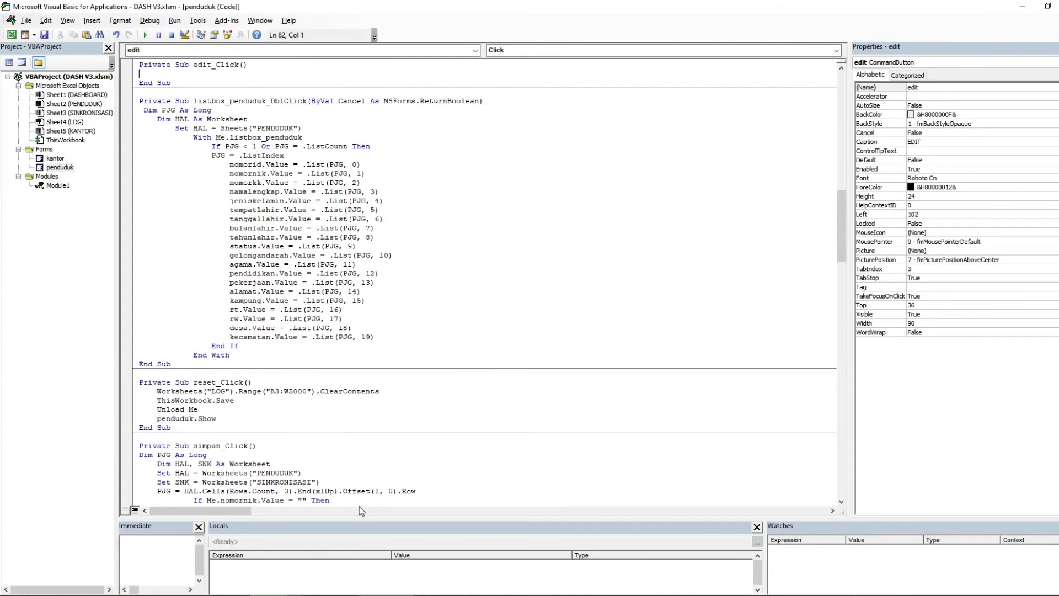
left_click(142, 73)
key("ctrl+v")
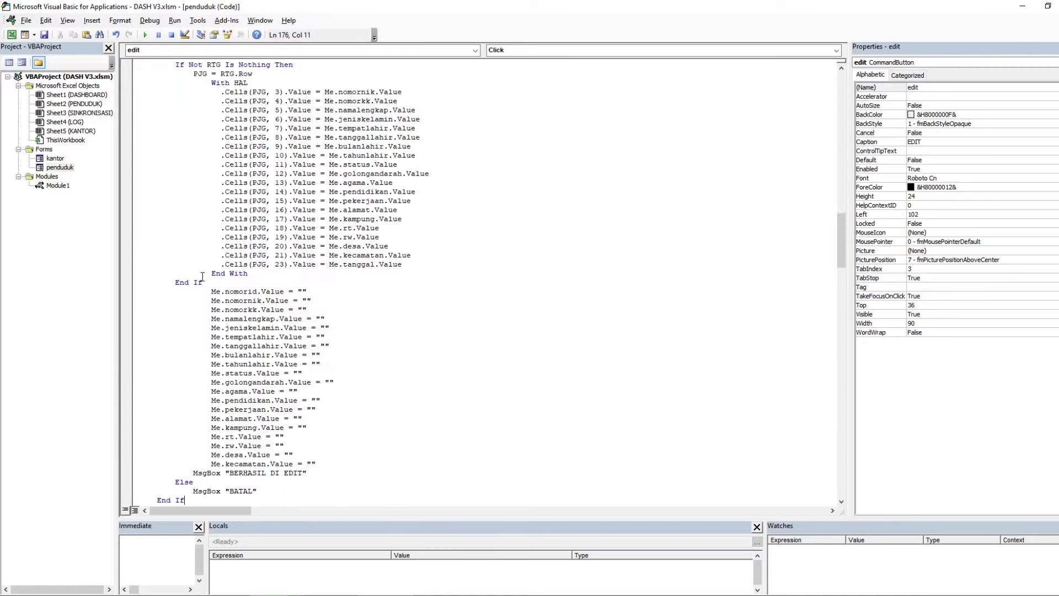
scroll(207, 274, "down", 7)
scroll(248, 292, "up", 8)
scroll(276, 303, "down", 4)
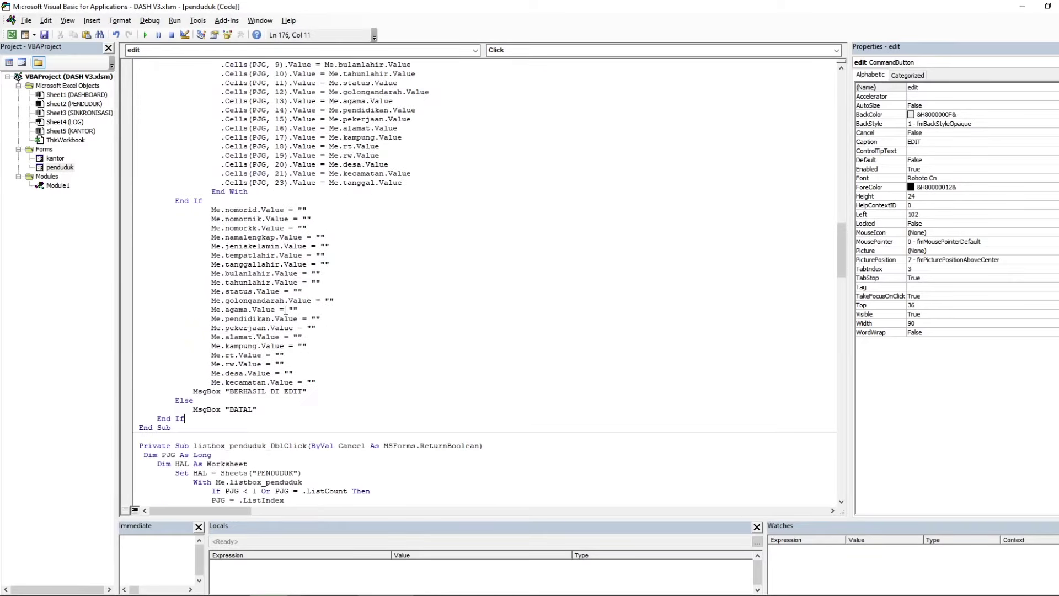
scroll(285, 310, "up", 11)
scroll(285, 310, "up", 6)
scroll(285, 310, "down", 2)
scroll(284, 310, "up", 10)
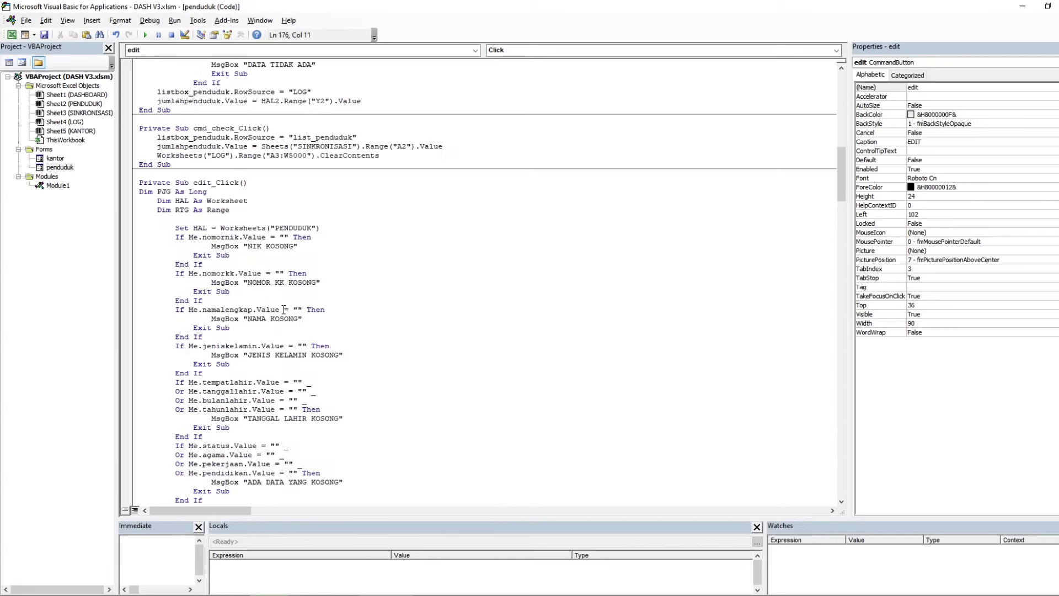
scroll(284, 309, "up", 5)
scroll(283, 310, "down", 6)
Create an empty hapus_Click procedure for the HAPUS button on the penduduk form.
double_click(60, 167)
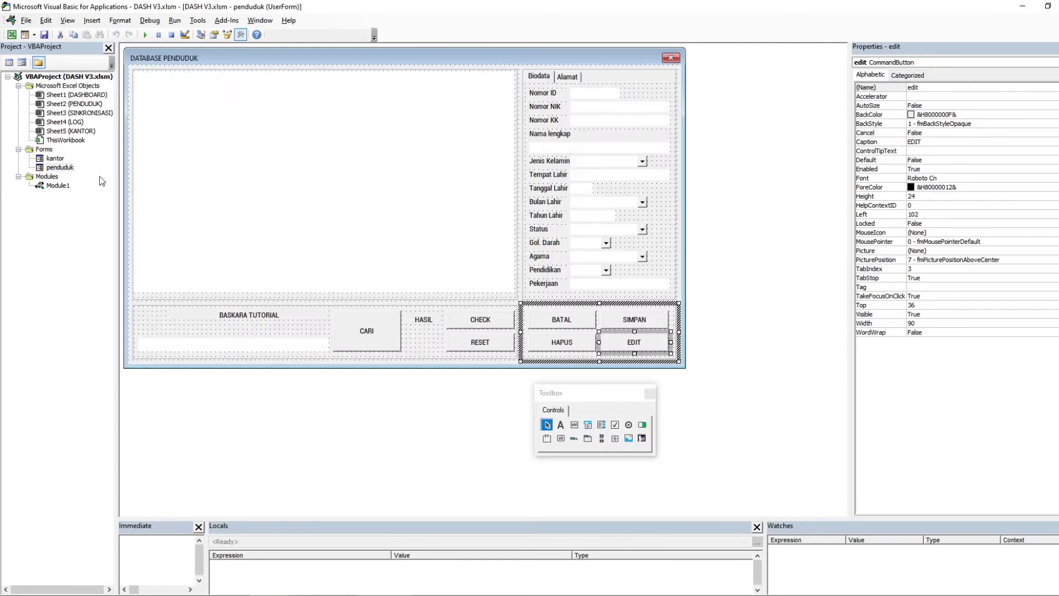
left_click(569, 347)
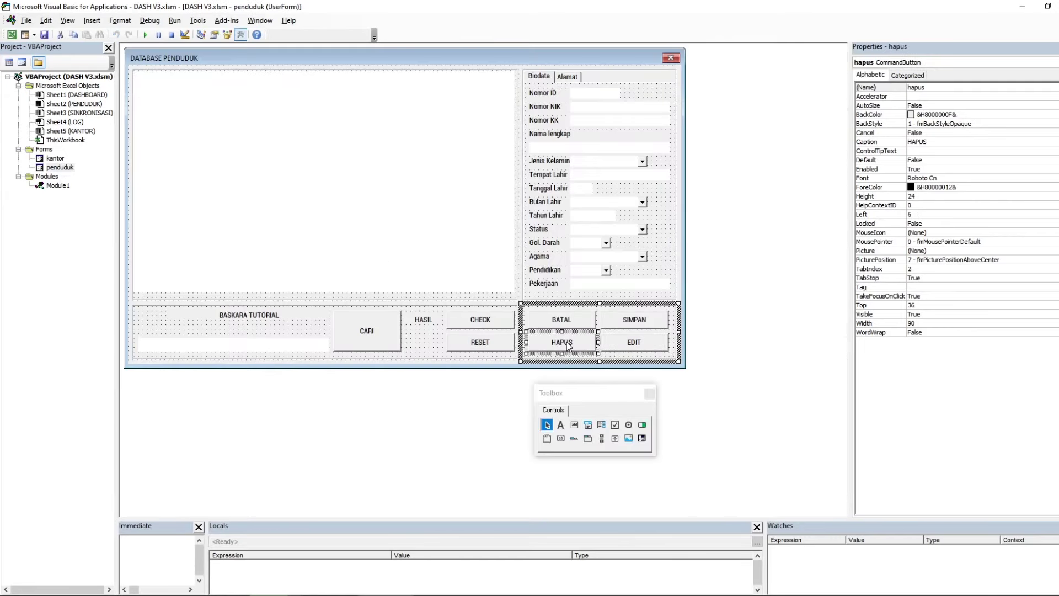
double_click(568, 346)
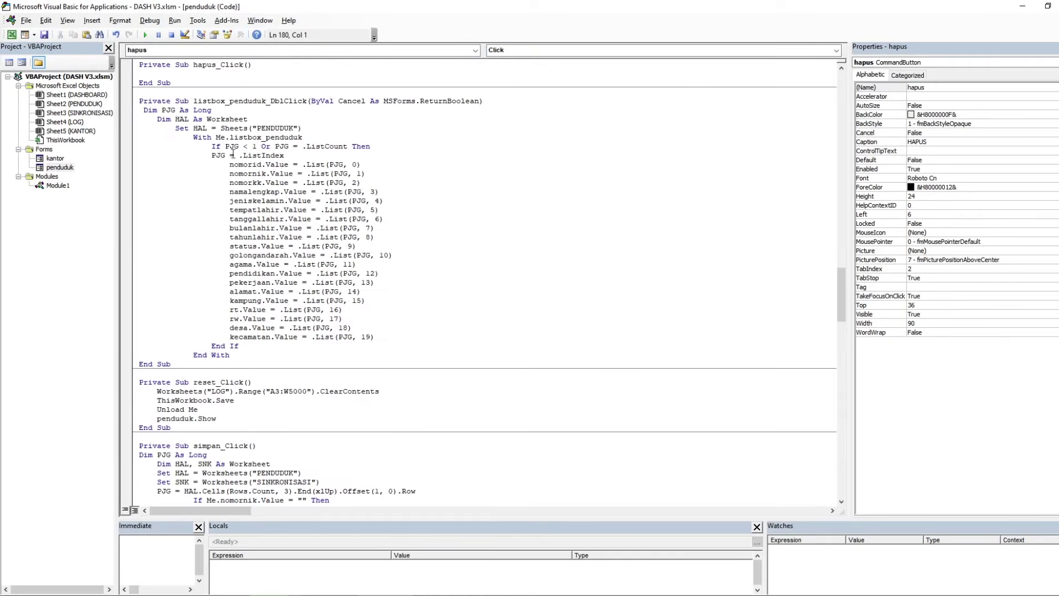
scroll(233, 154, "up", 3)
scroll(248, 220, "up", 1)
scroll(282, 324, "down", 1)
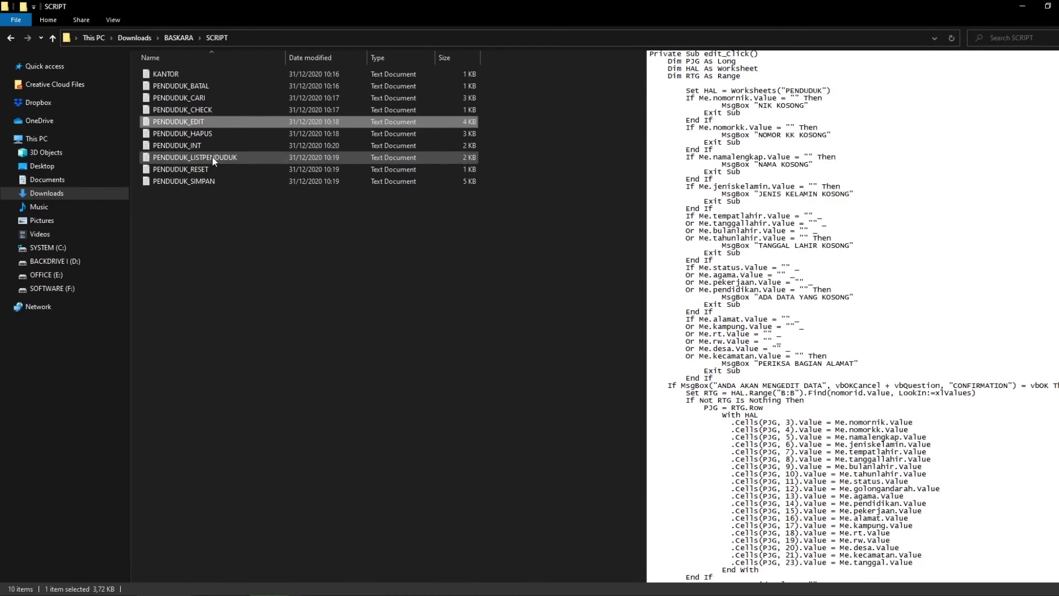
Select the delete routine's code in PENDUDUK_HAPUS and return to hapus_Click.
double_click(201, 134)
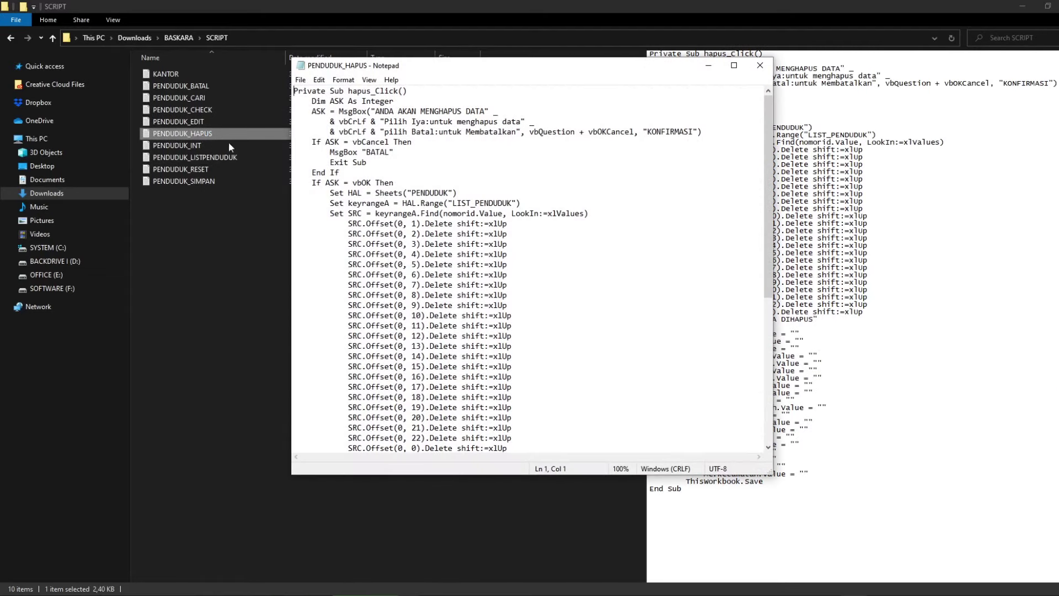
scroll(358, 221, "down", 7)
scroll(408, 332, "down", 1)
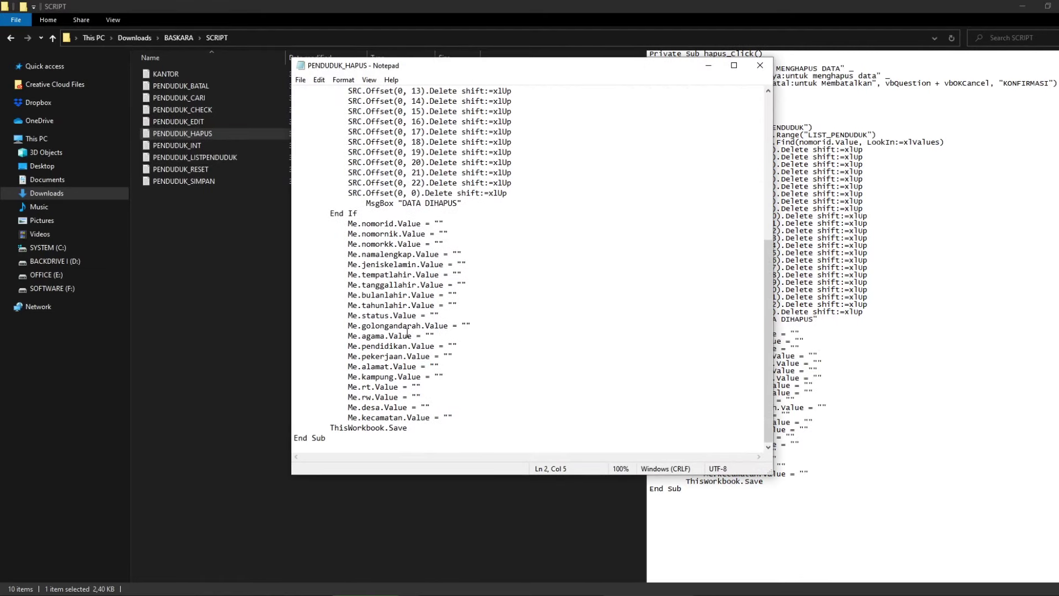
left_click(425, 430, "shift")
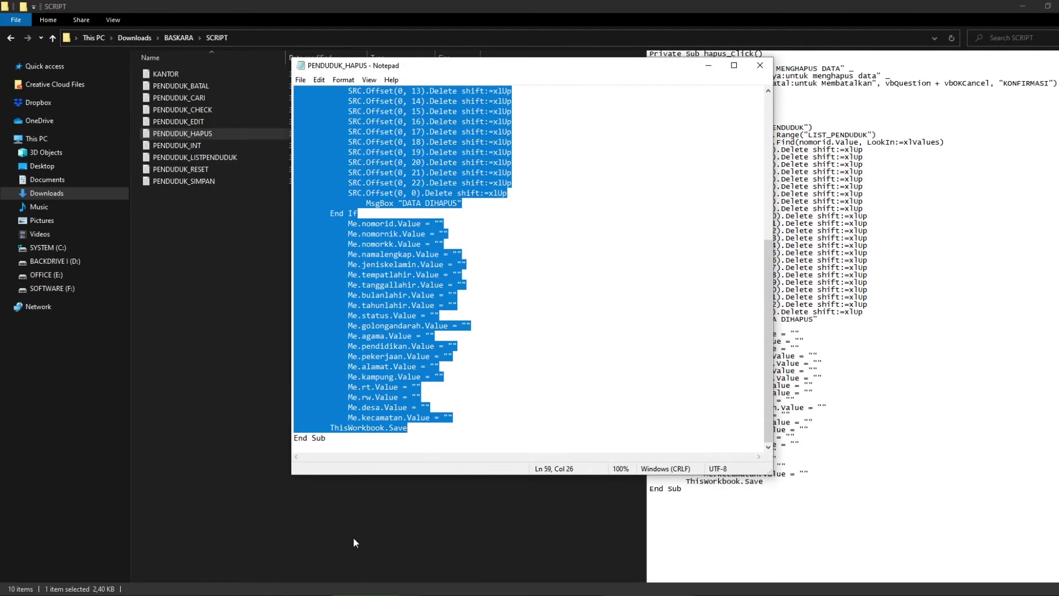
left_click(417, 592)
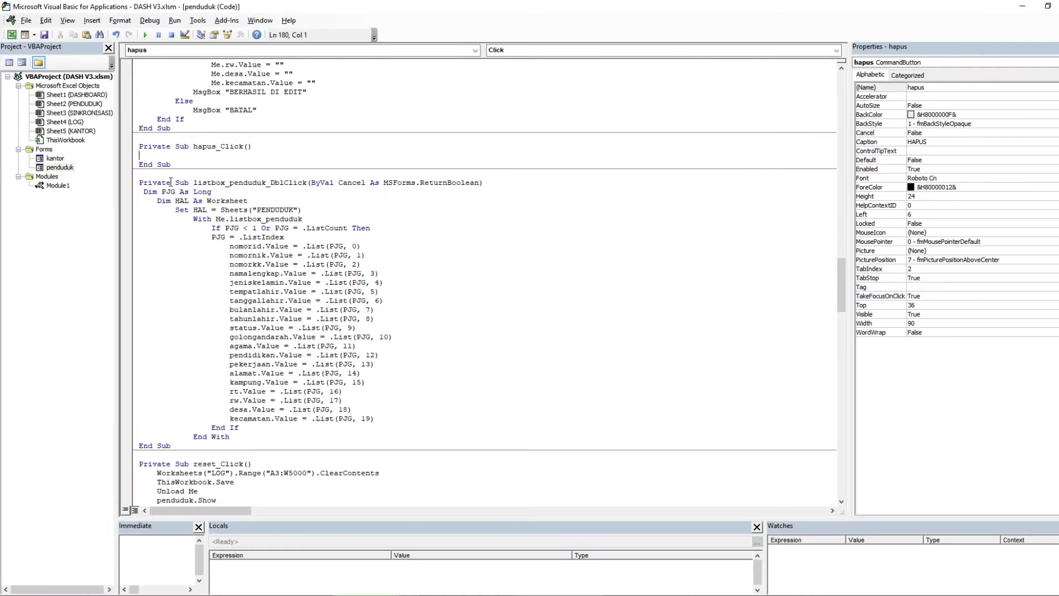
Paste the row-deleting code into hapus_Click, save the VBA project and return to Excel.
key("ctrl+v")
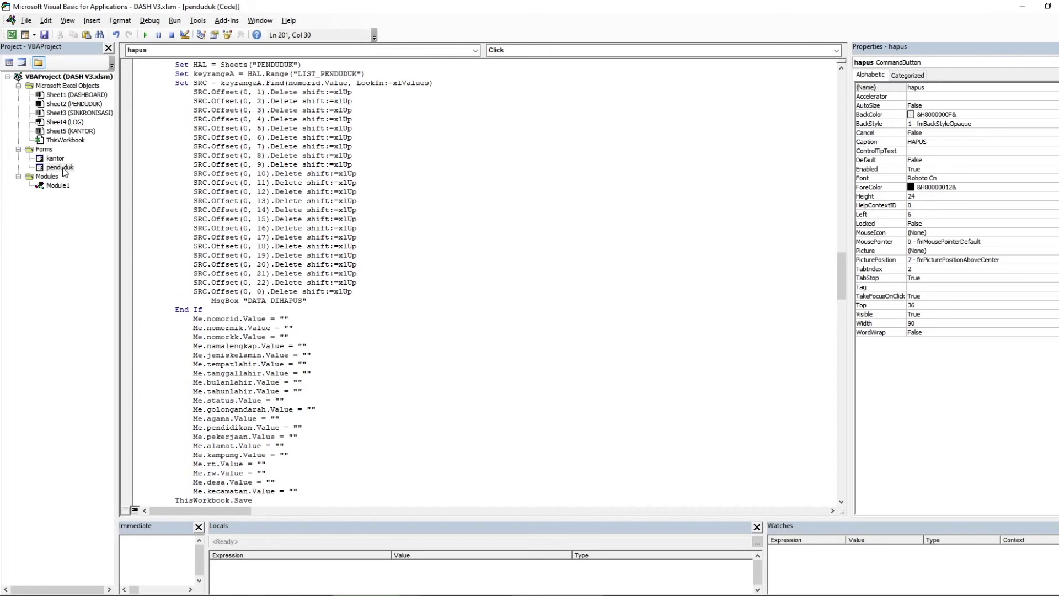
double_click(61, 167)
left_click(452, 59)
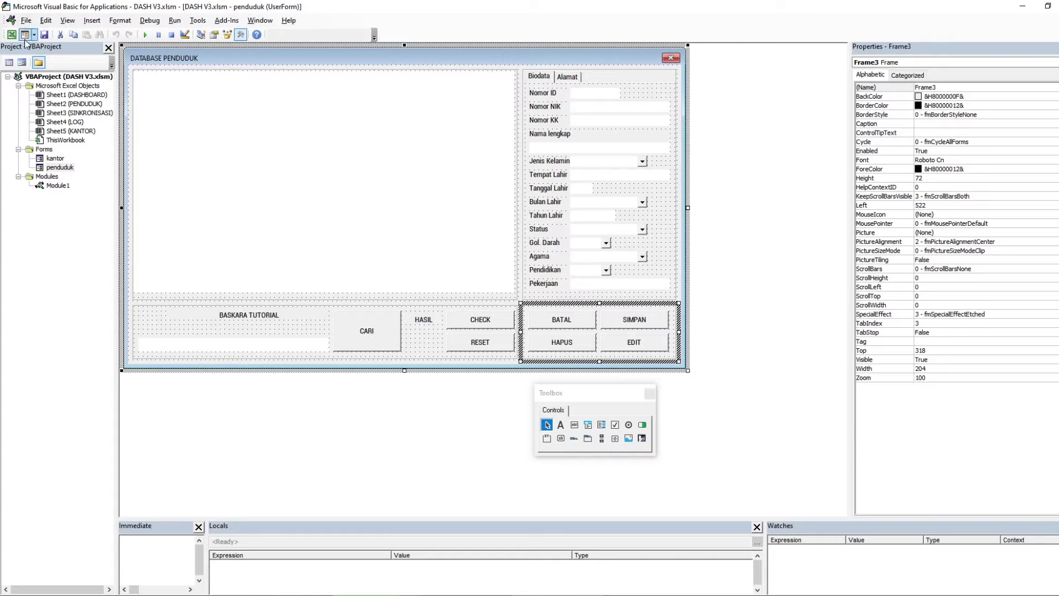
left_click(44, 34)
left_click(1054, 3)
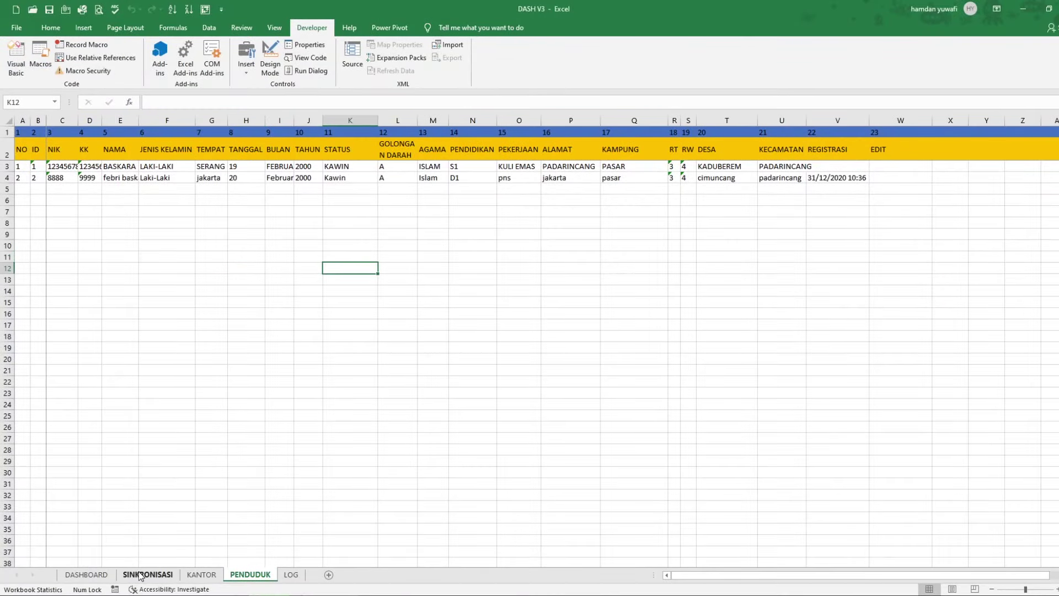
Link the Jumlah Penduduk count cell on DASHBOARD to =SINKRONISASI!A2.
left_click(99, 575)
left_click(696, 267)
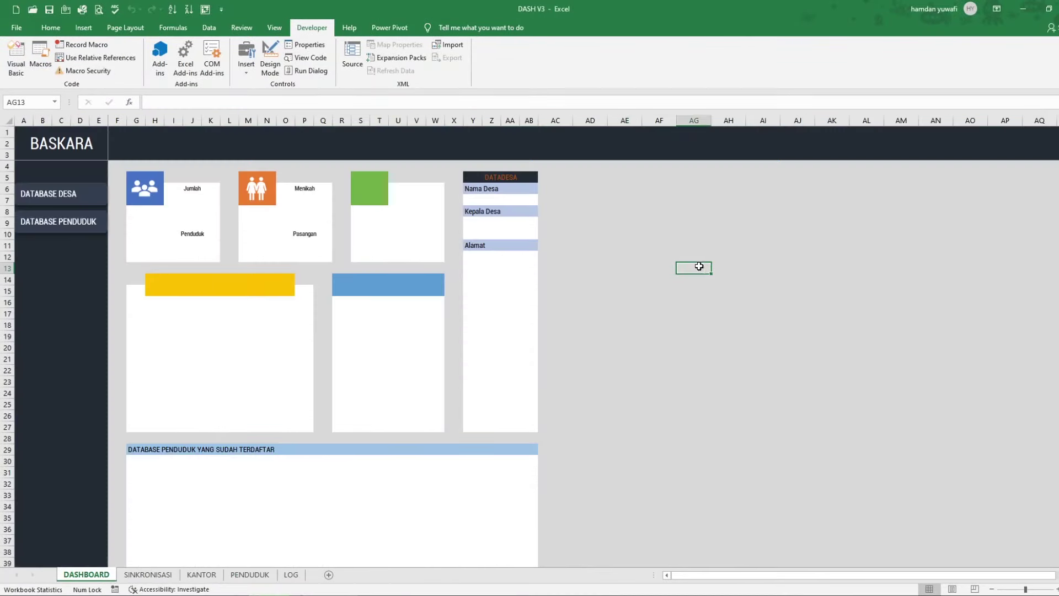
left_click(685, 316)
left_click(158, 575)
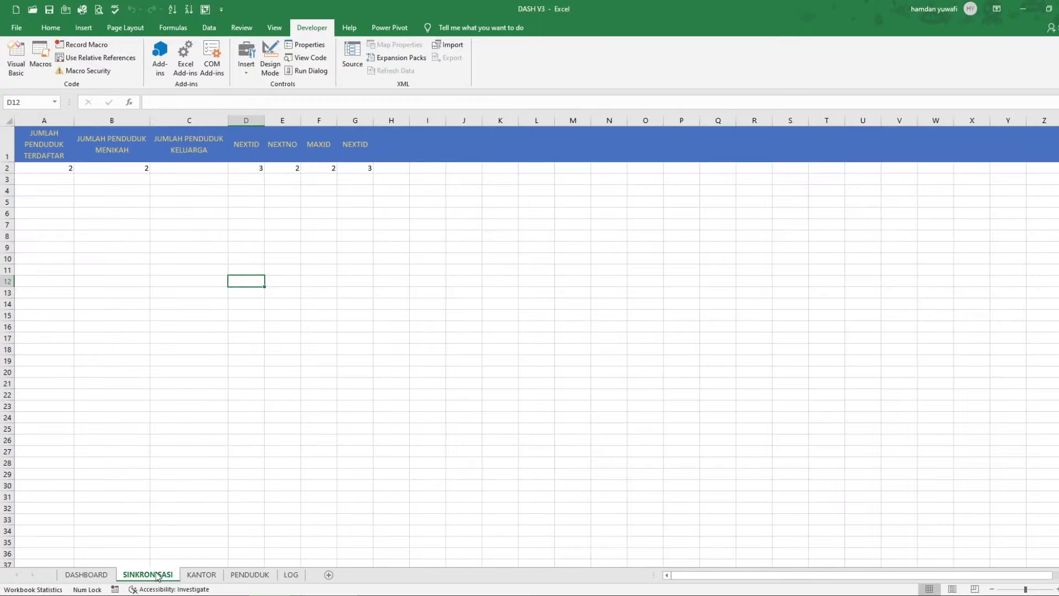
left_click(89, 576)
left_click(189, 207)
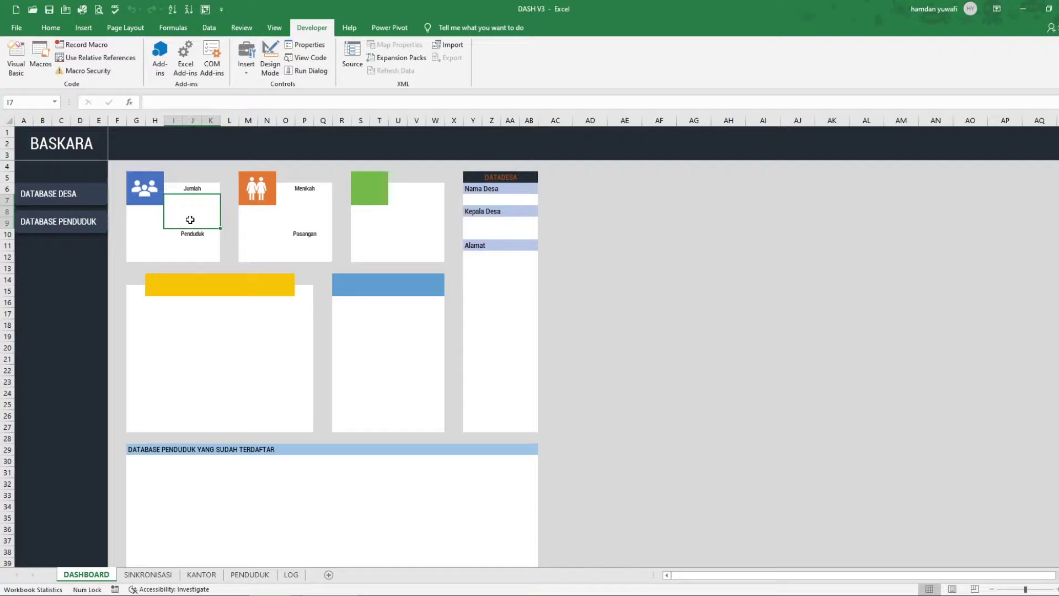
type("=")
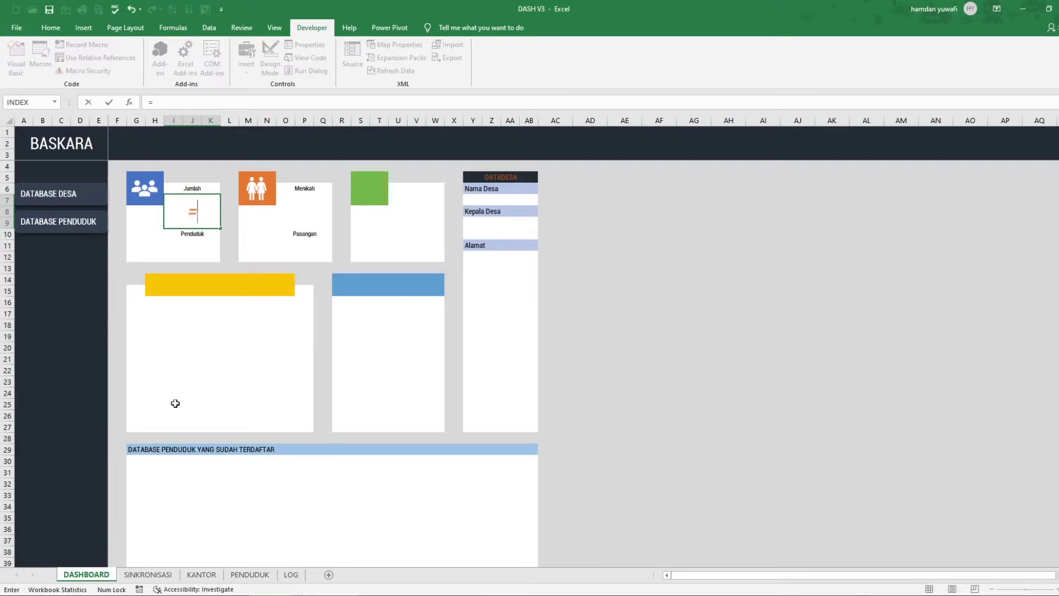
left_click(165, 575)
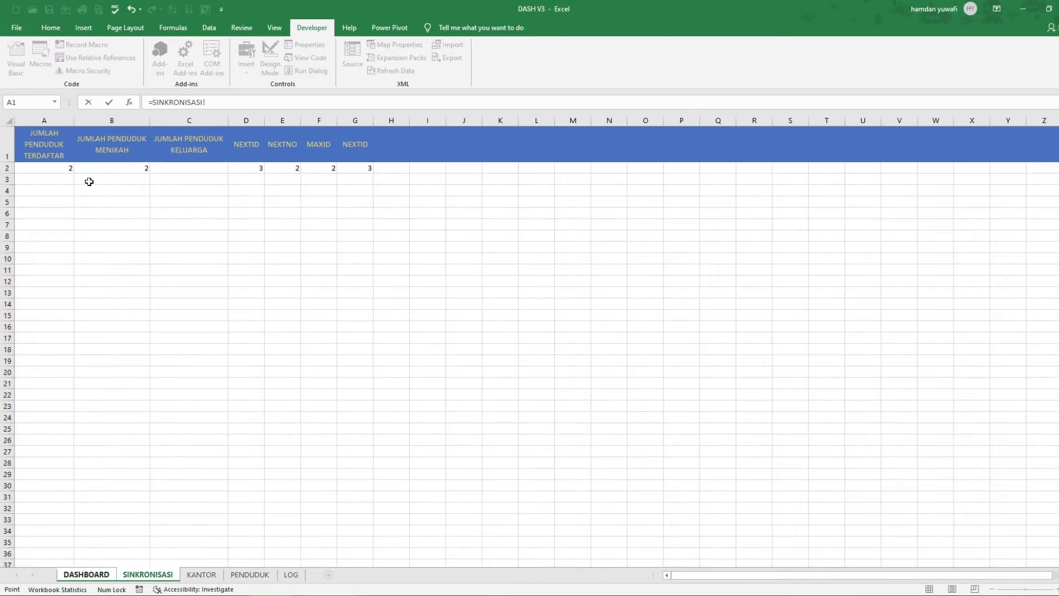
left_click(55, 168)
key("Return")
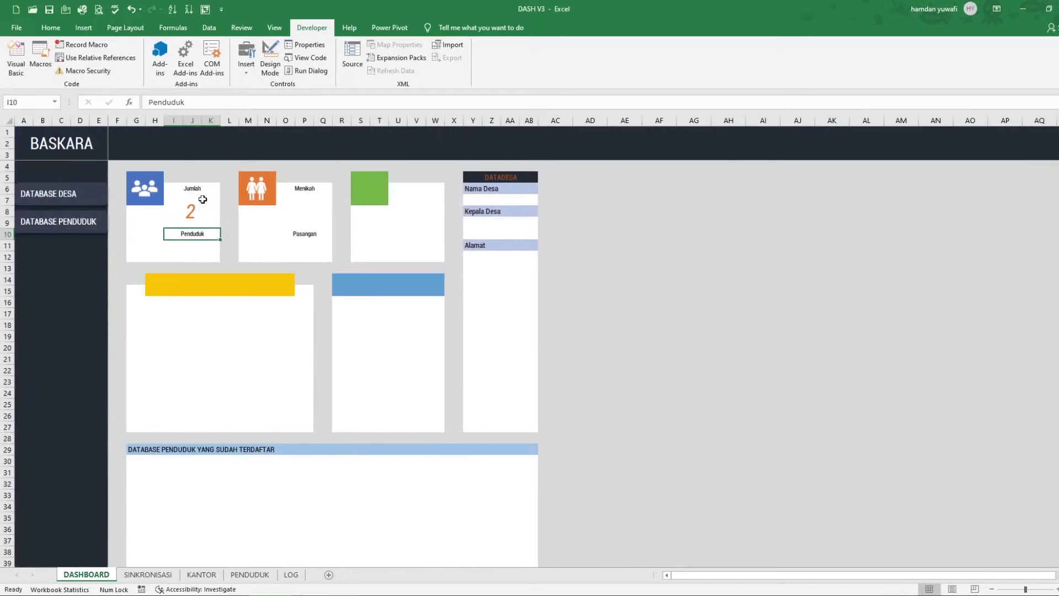
Link the Menikah Pasangan count cell to =SINKRONISASI!B2.
left_click(306, 204)
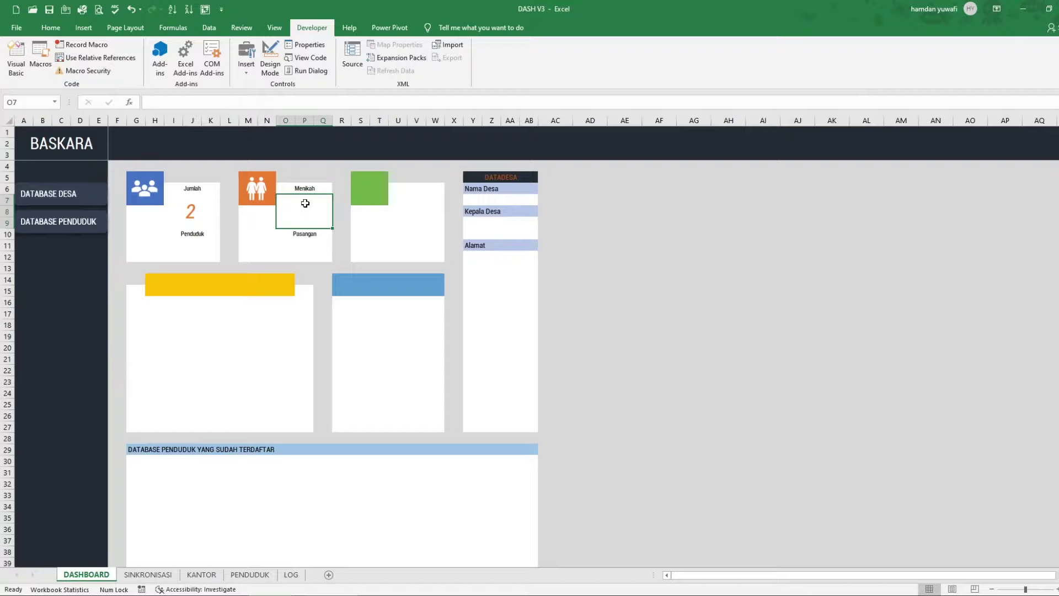
type("=")
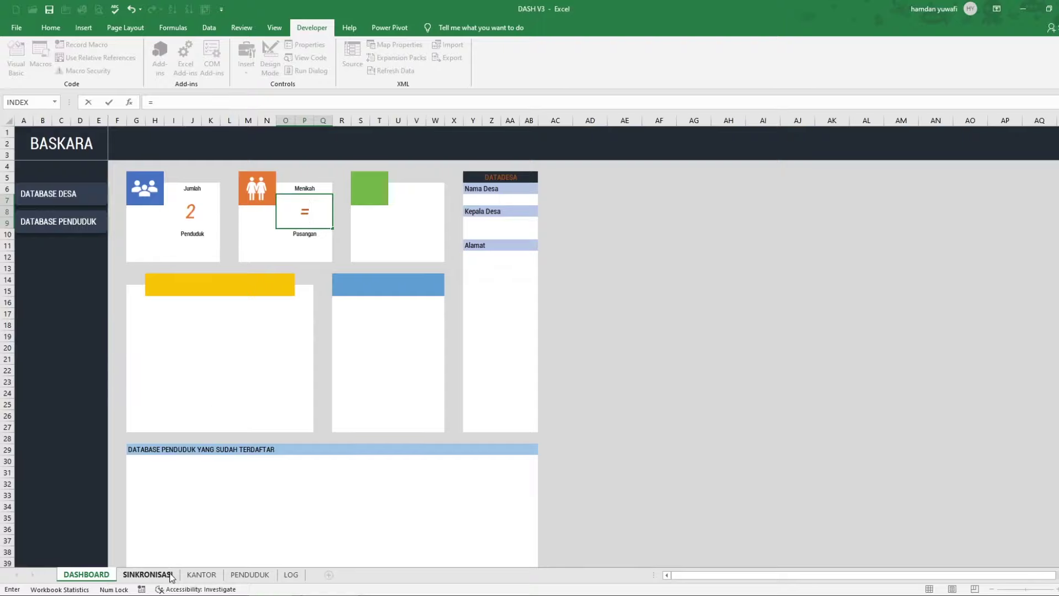
left_click(170, 576)
left_click(138, 170)
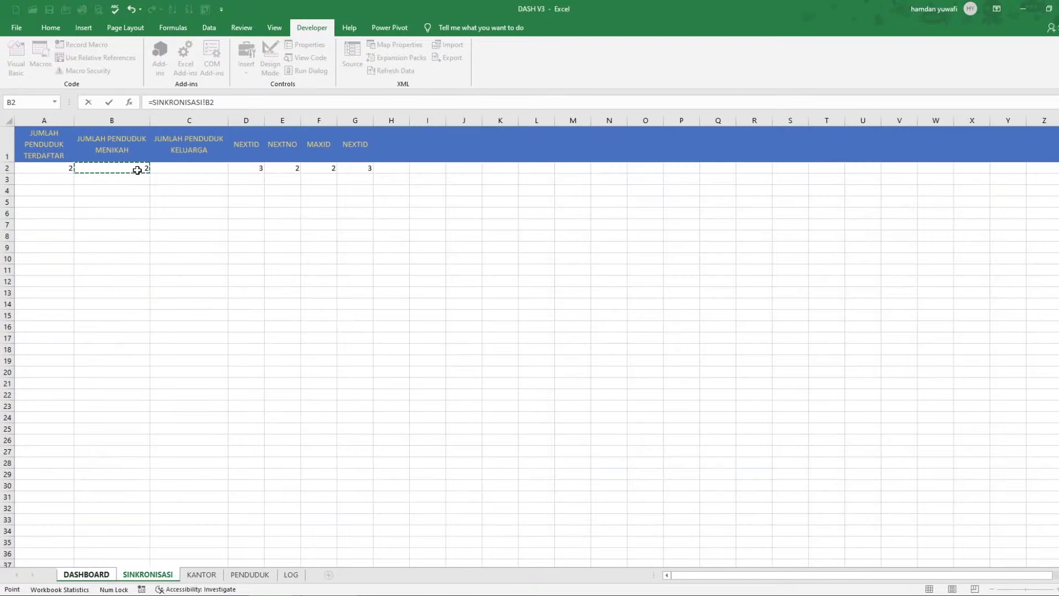
key("Return")
Link the Nama Desa and Kepala Desa cells to =KANTOR!B2 and =KANTOR!C2.
left_click(482, 196)
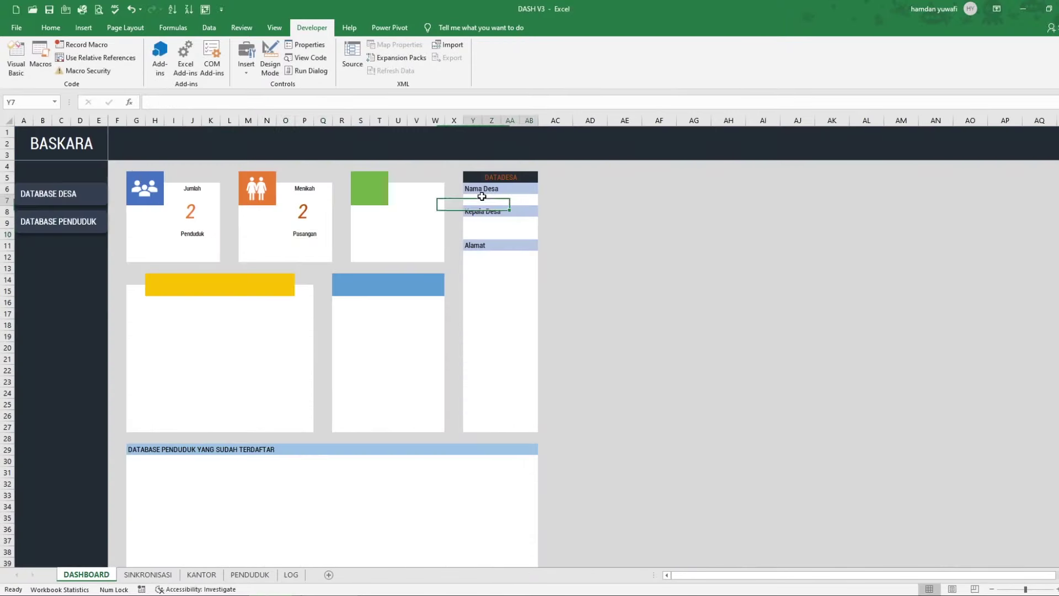
type("=")
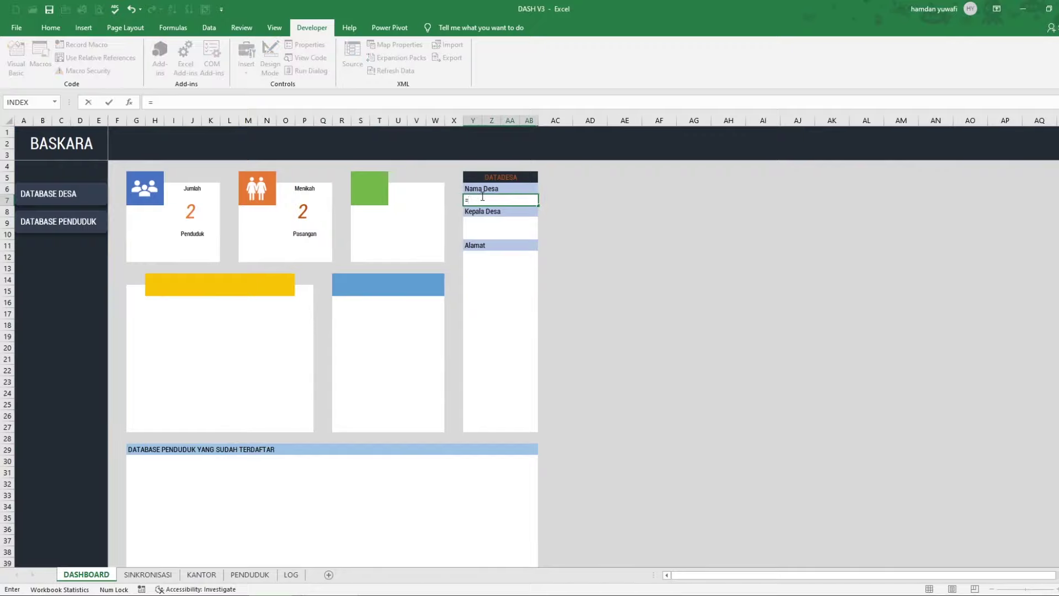
left_click(215, 576)
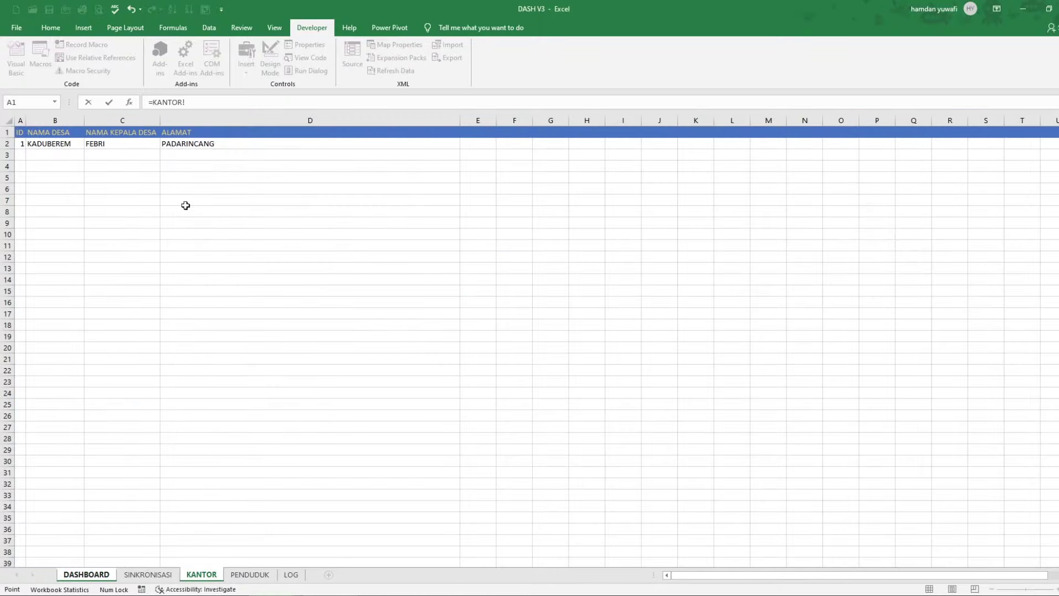
left_click(66, 144)
key("Return")
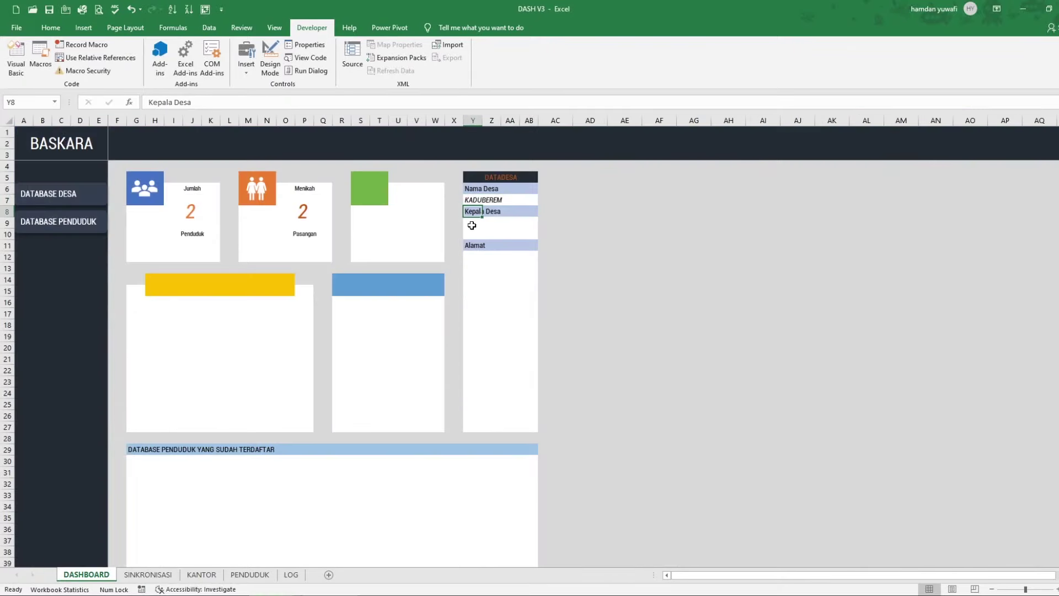
left_click(472, 223)
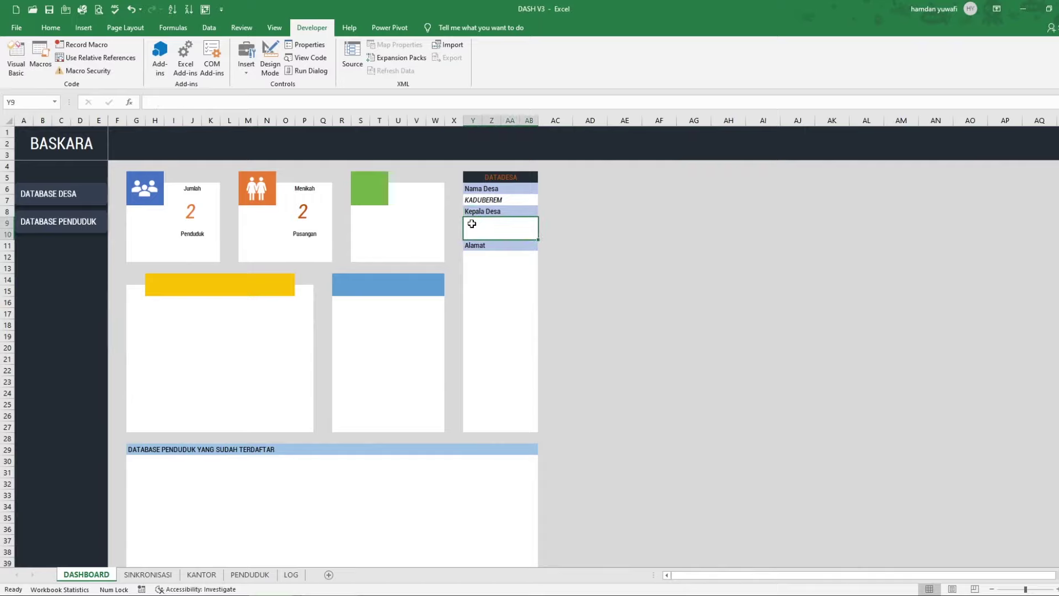
type("=")
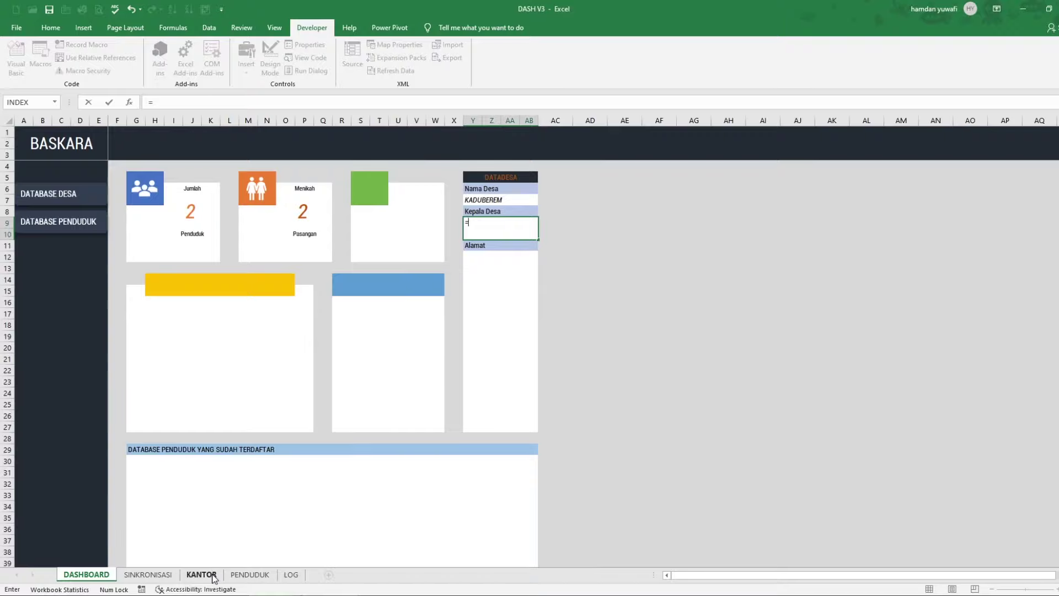
left_click(201, 574)
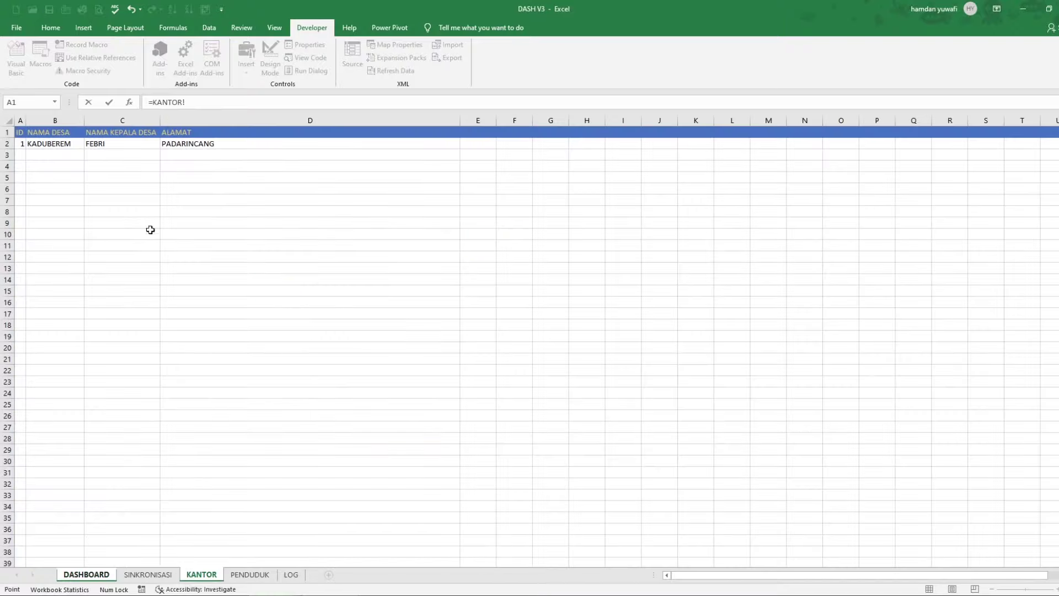
left_click(140, 144)
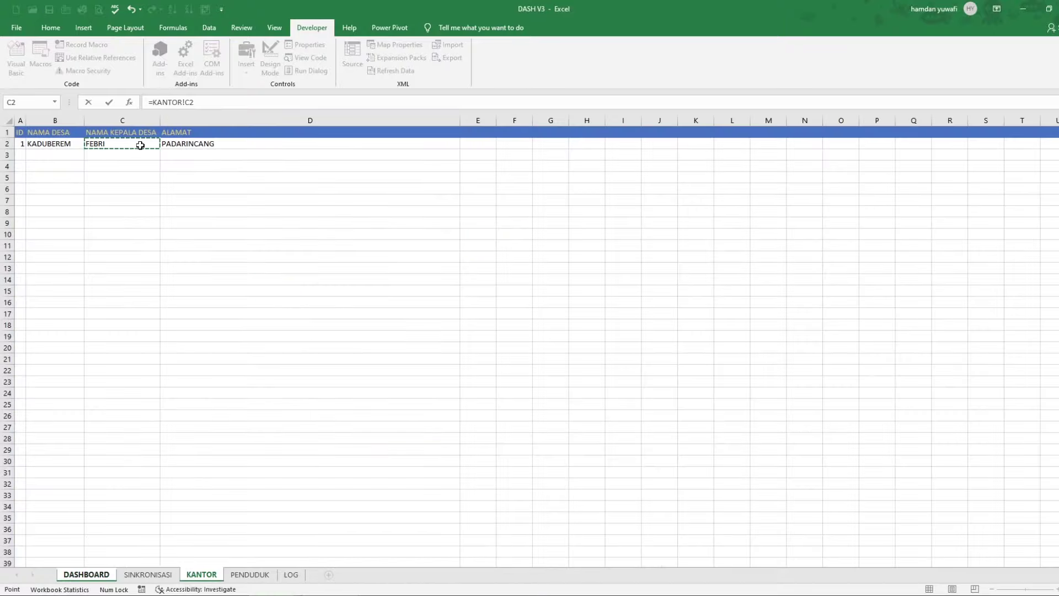
key("Return")
Link the Alamat cell to the address in =KANTOR!D2.
left_click(483, 259)
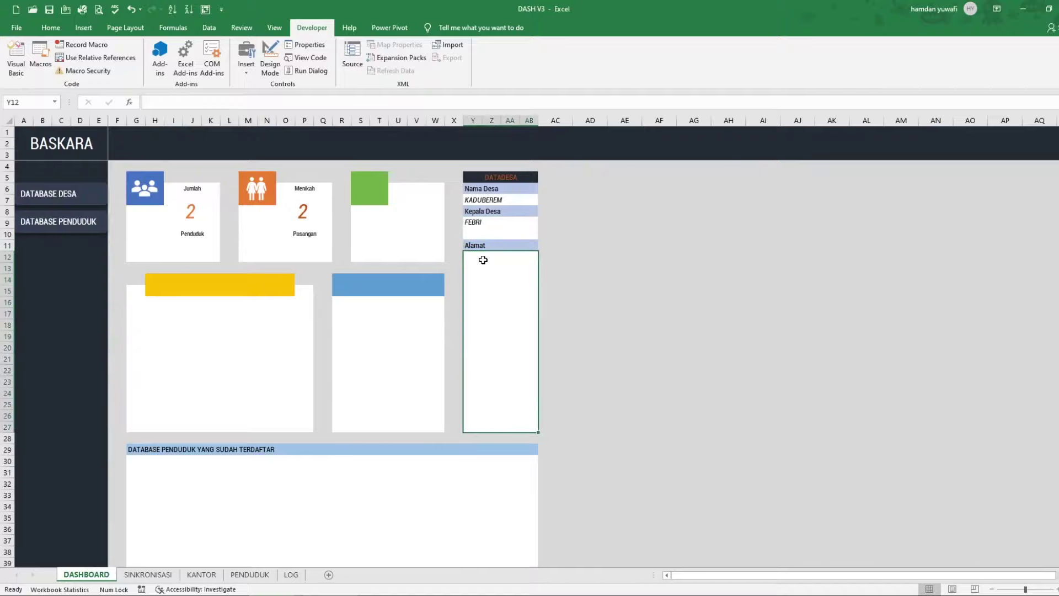
type("=")
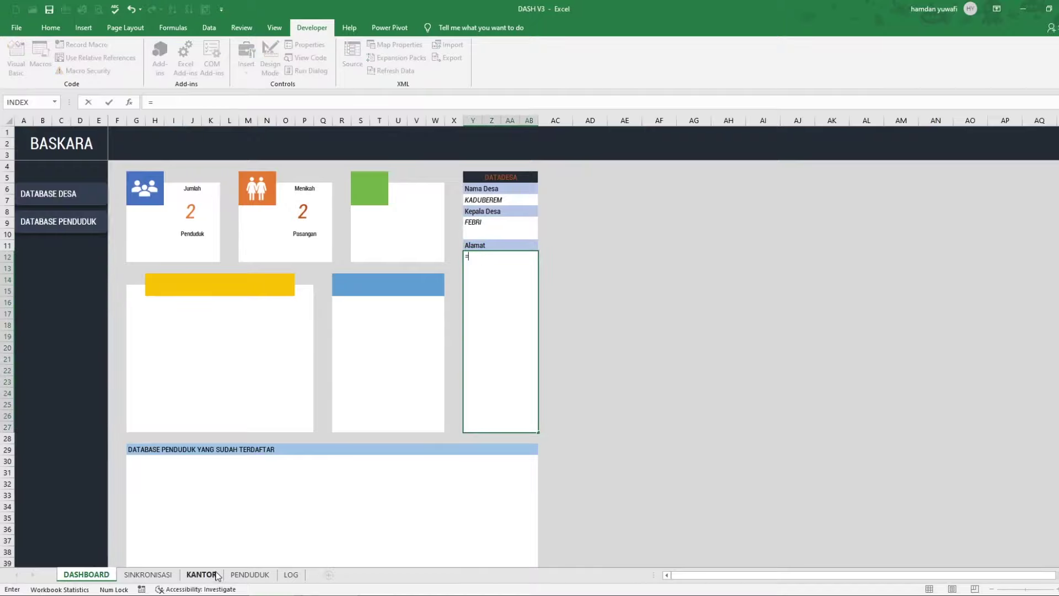
left_click(201, 574)
left_click(175, 144)
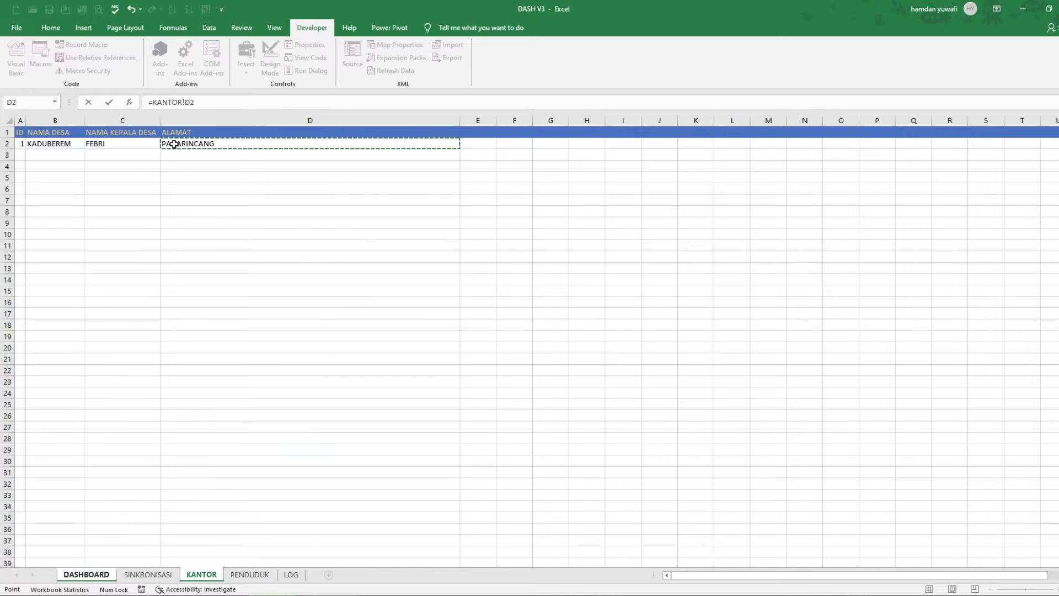
key("Return")
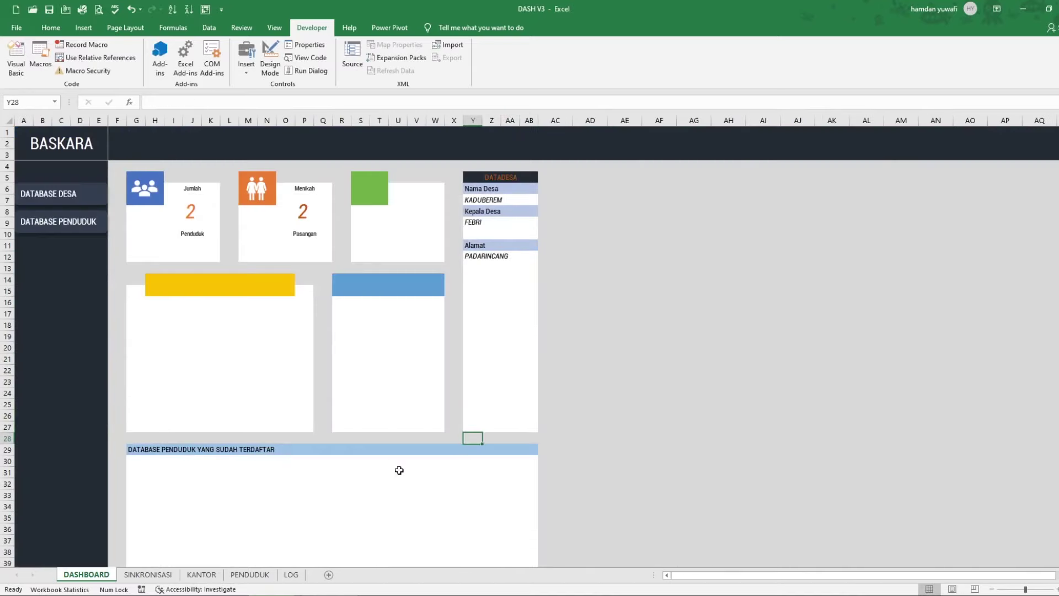
Assign DATABASE DESA a new KANTOR_Click macro containing kantor.Show.
left_click(60, 199)
right_click(69, 197)
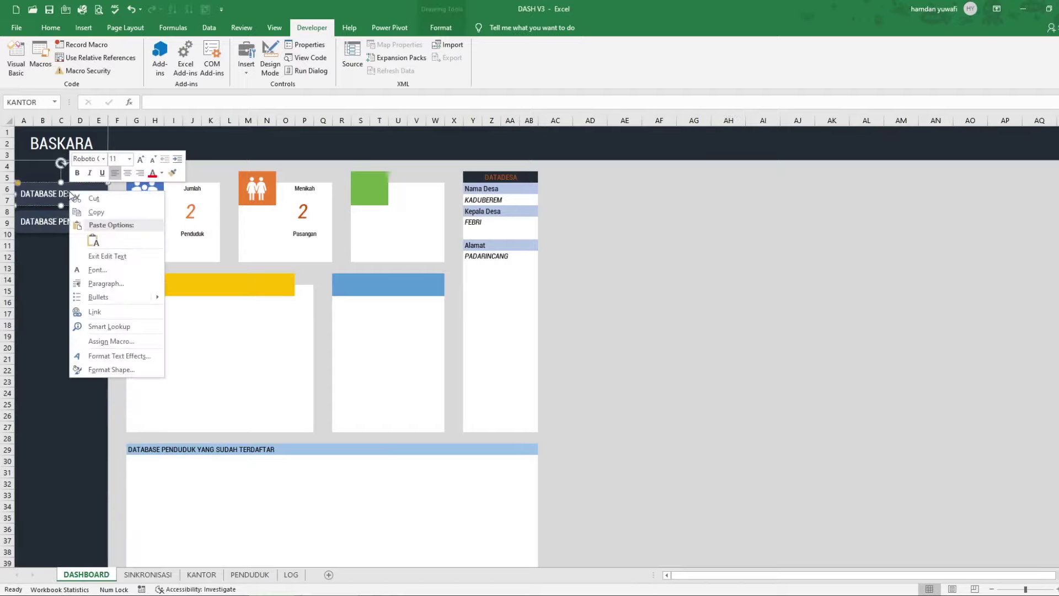
left_click(142, 336)
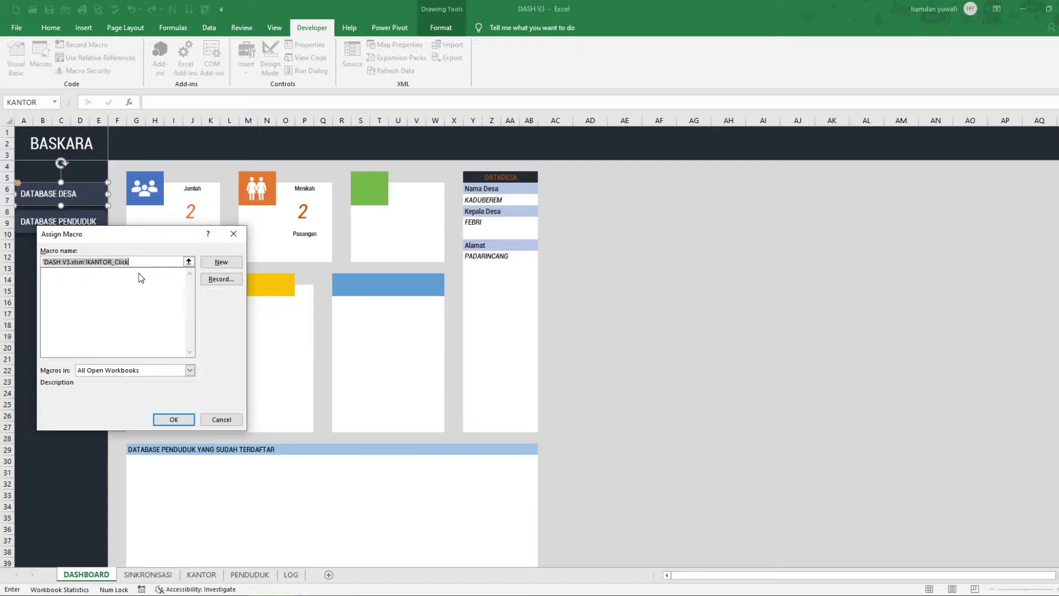
left_click(221, 262)
type("k")
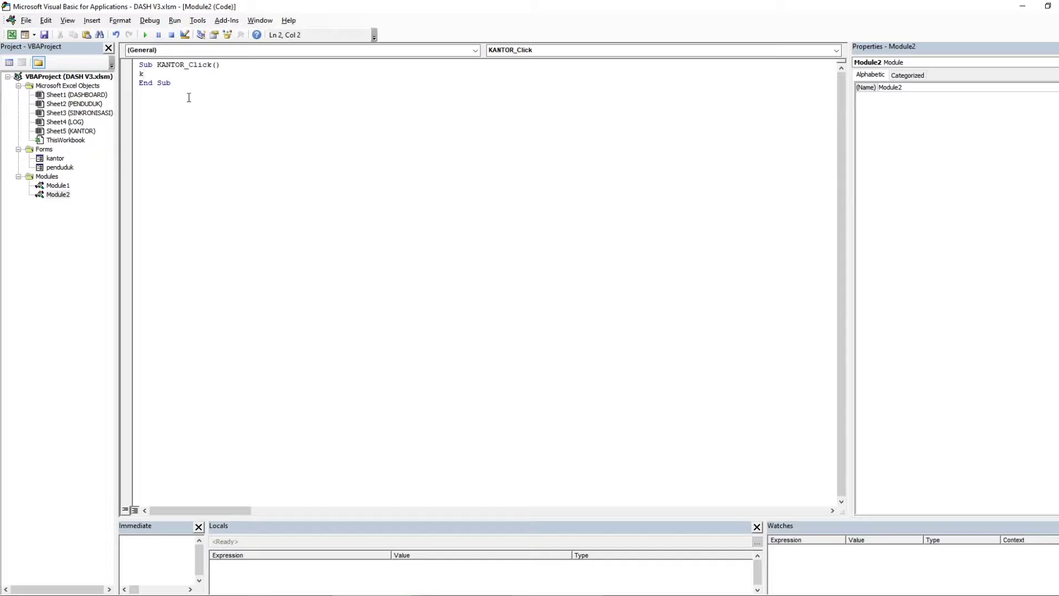
type("antor.show")
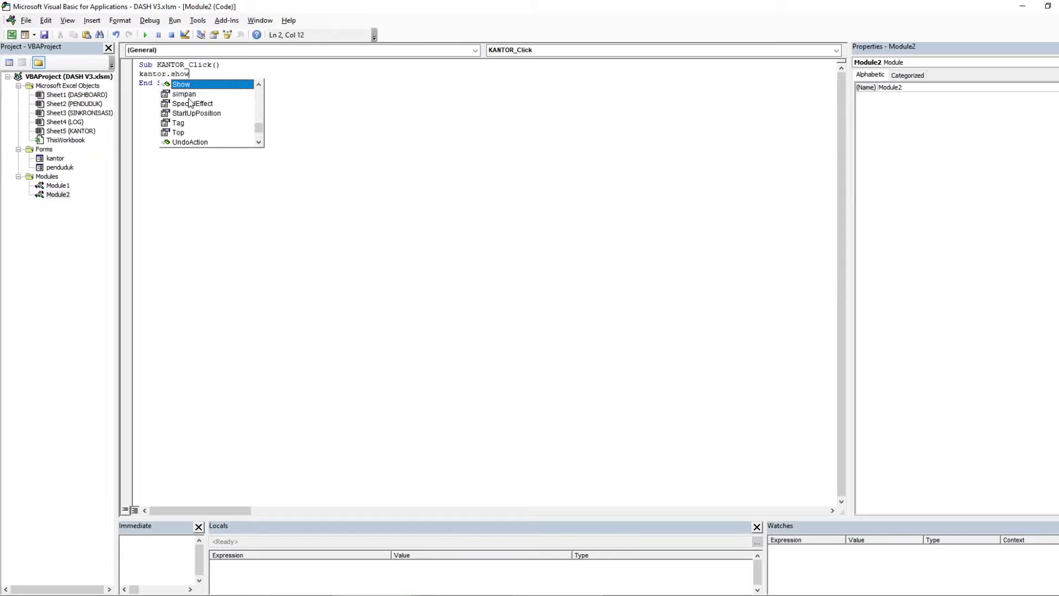
key("Tab")
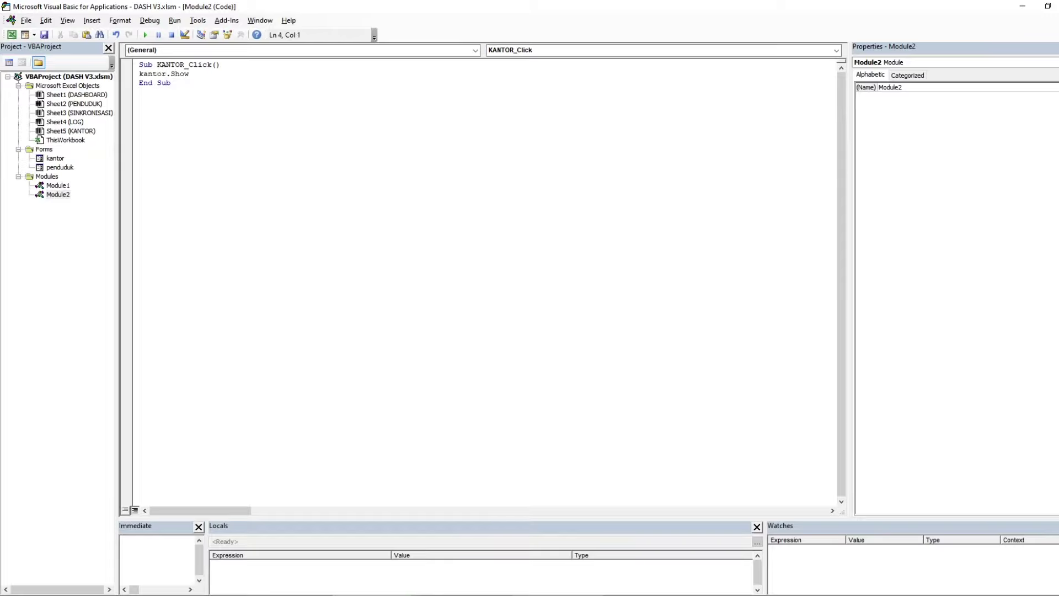
key("alt+F11")
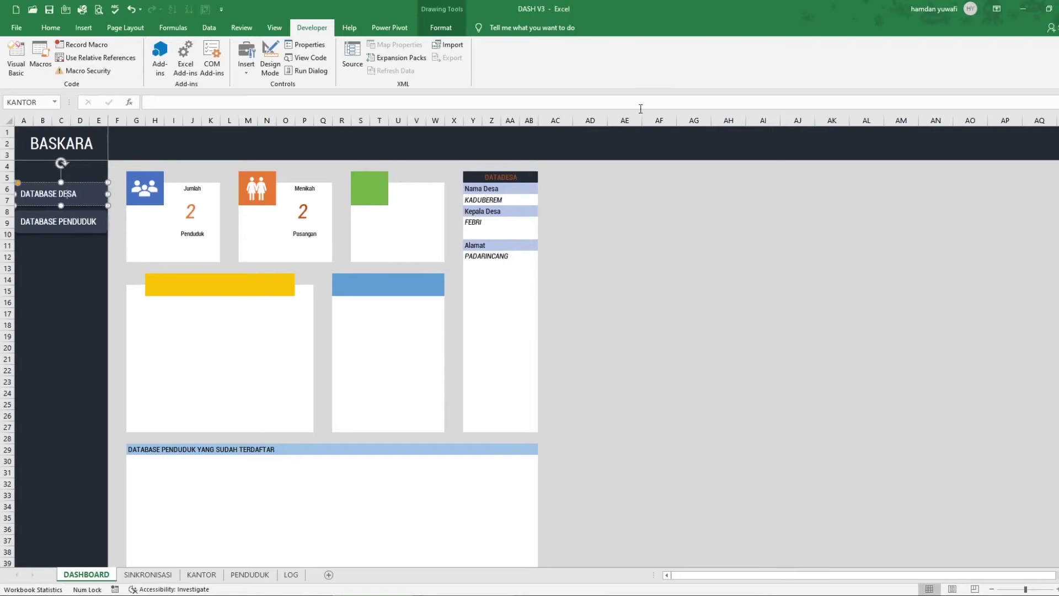
Test that DATABASE DESA opens the village form, then close it.
left_click(645, 228)
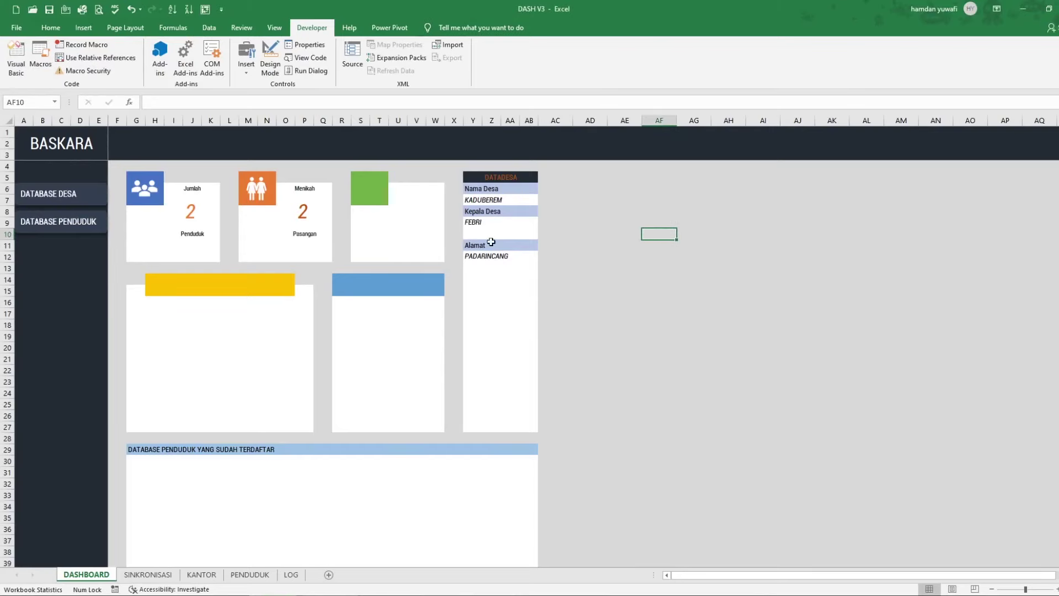
left_click(65, 197)
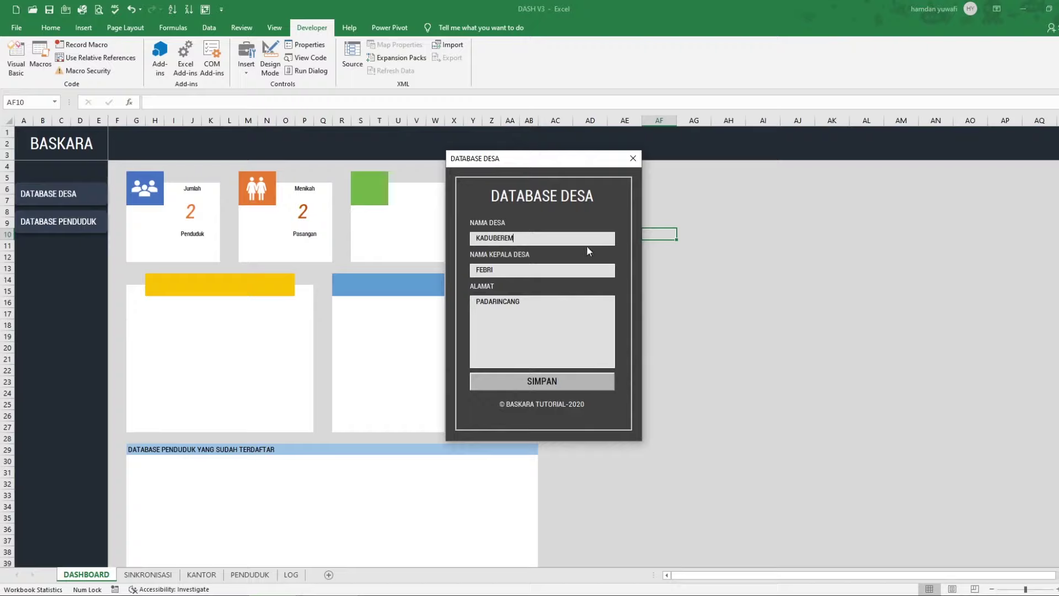
left_click(633, 159)
Assign DATABASE PENDUDUK a new PENDUDUK_Click macro containing penduduk.Show.
left_click(752, 256)
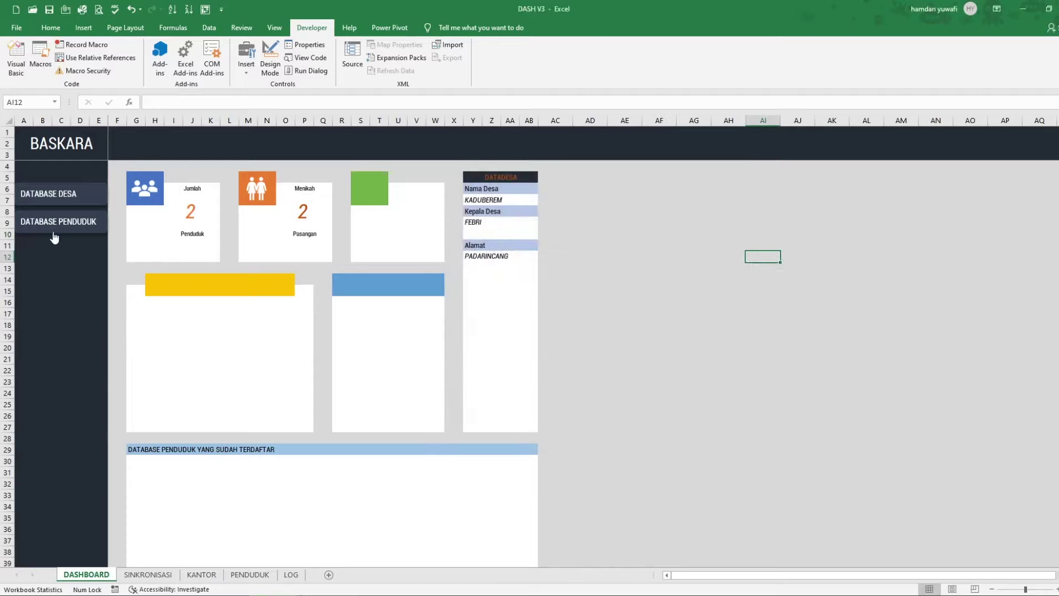
right_click(89, 226)
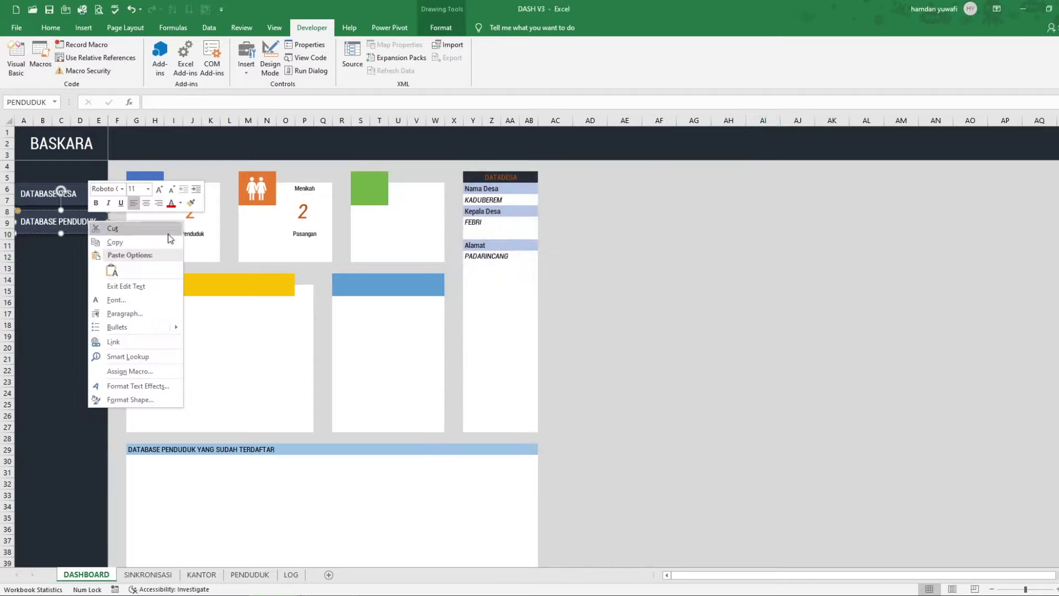
left_click(171, 373)
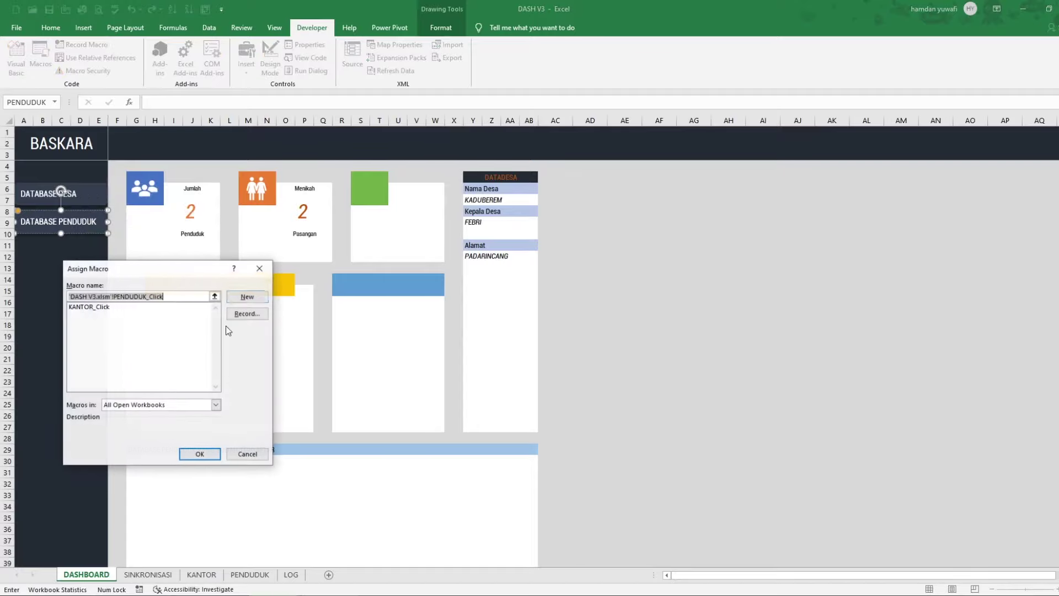
left_click(248, 298)
type("penduduk")
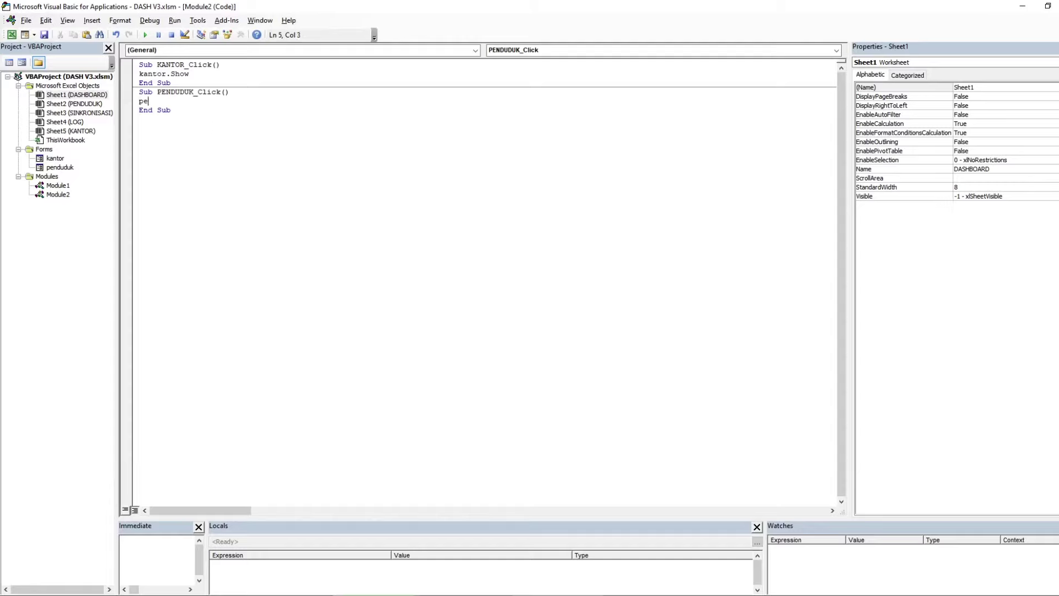
type(".sho")
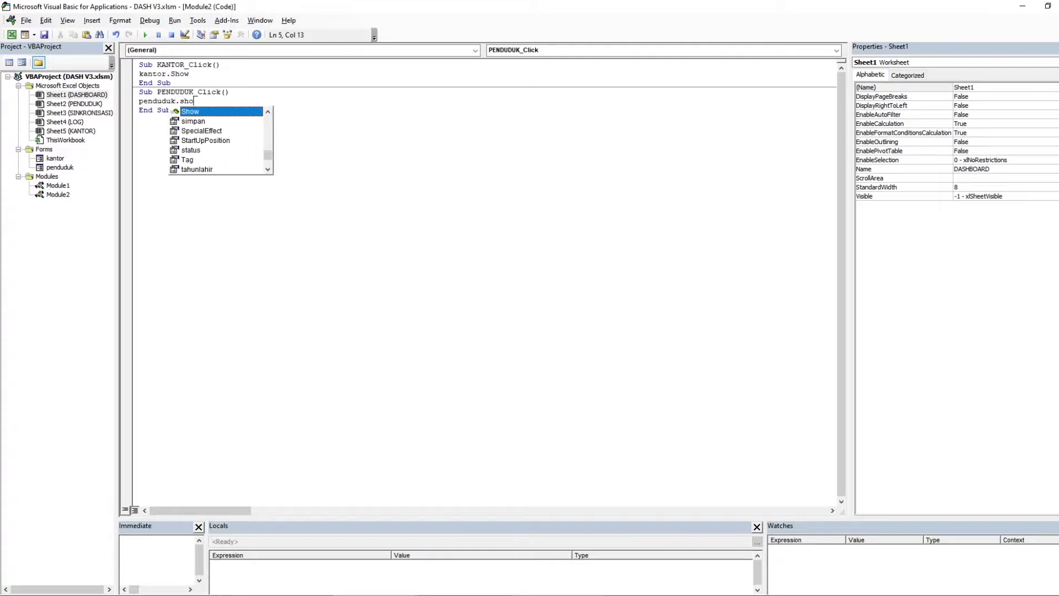
key("Tab")
left_click(238, 138)
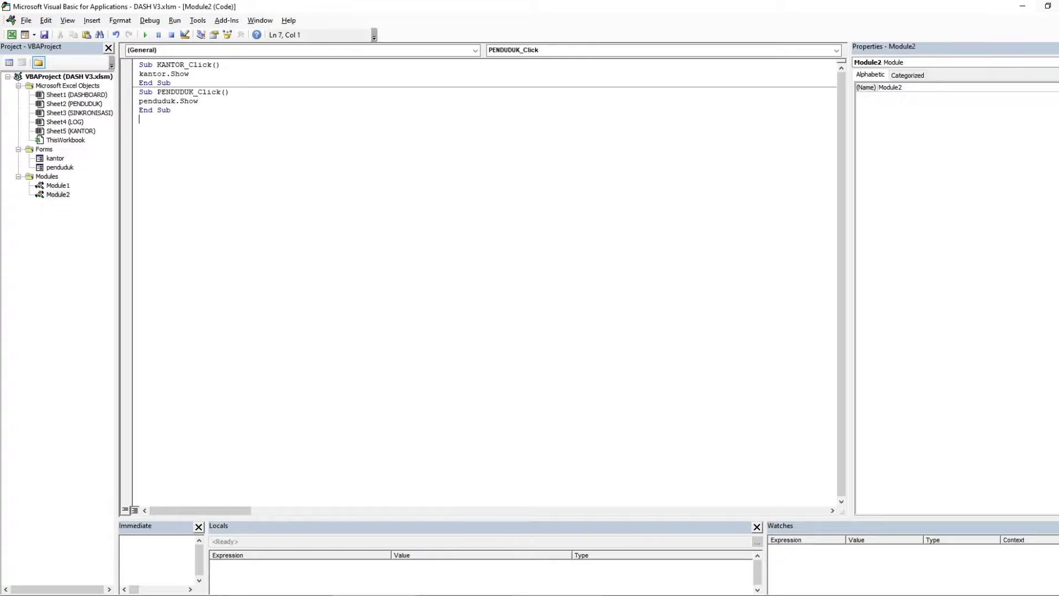
key("alt+F11")
Test DATABASE PENDUDUK, loading residents with CHECK, then close the form.
left_click(51, 230)
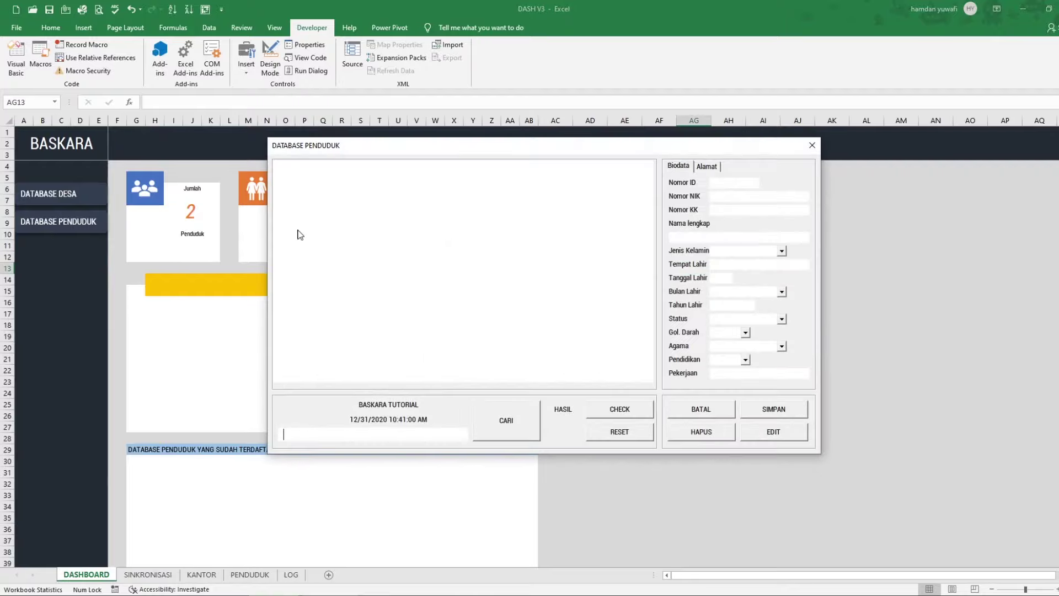
left_click(611, 409)
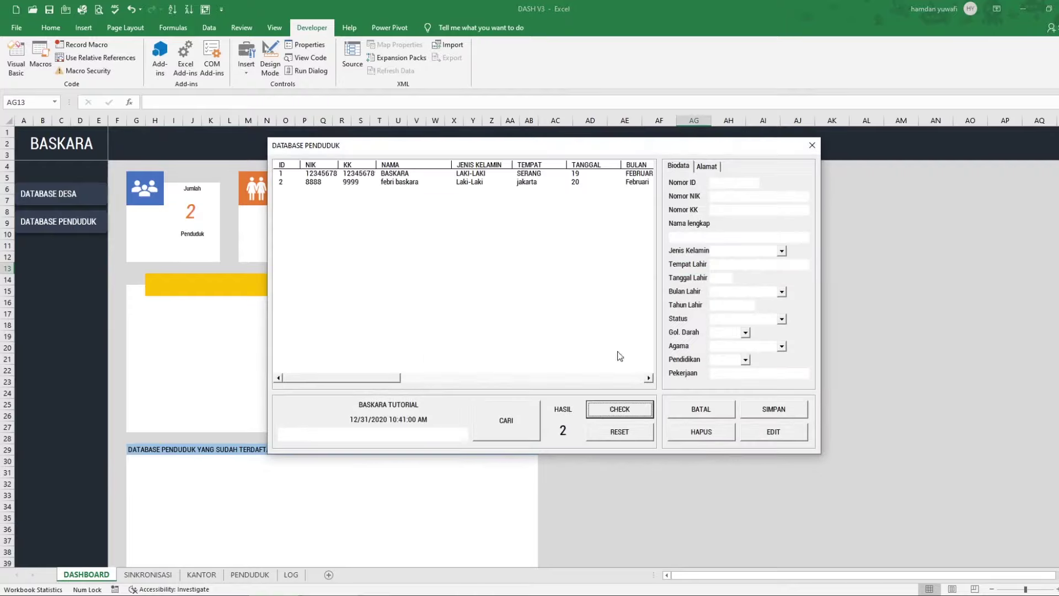
left_click(812, 146)
left_click(660, 255)
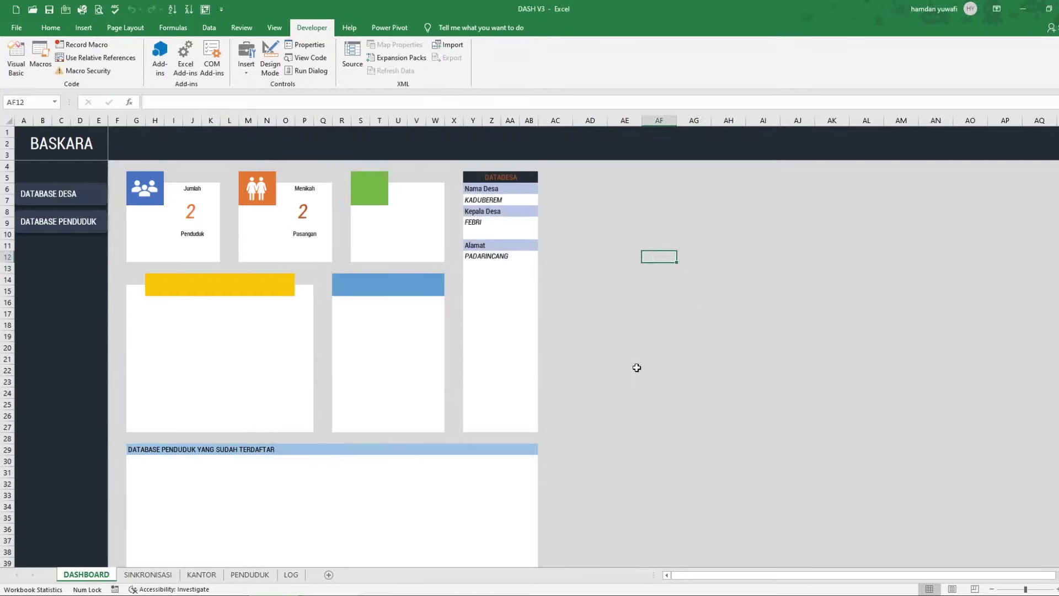